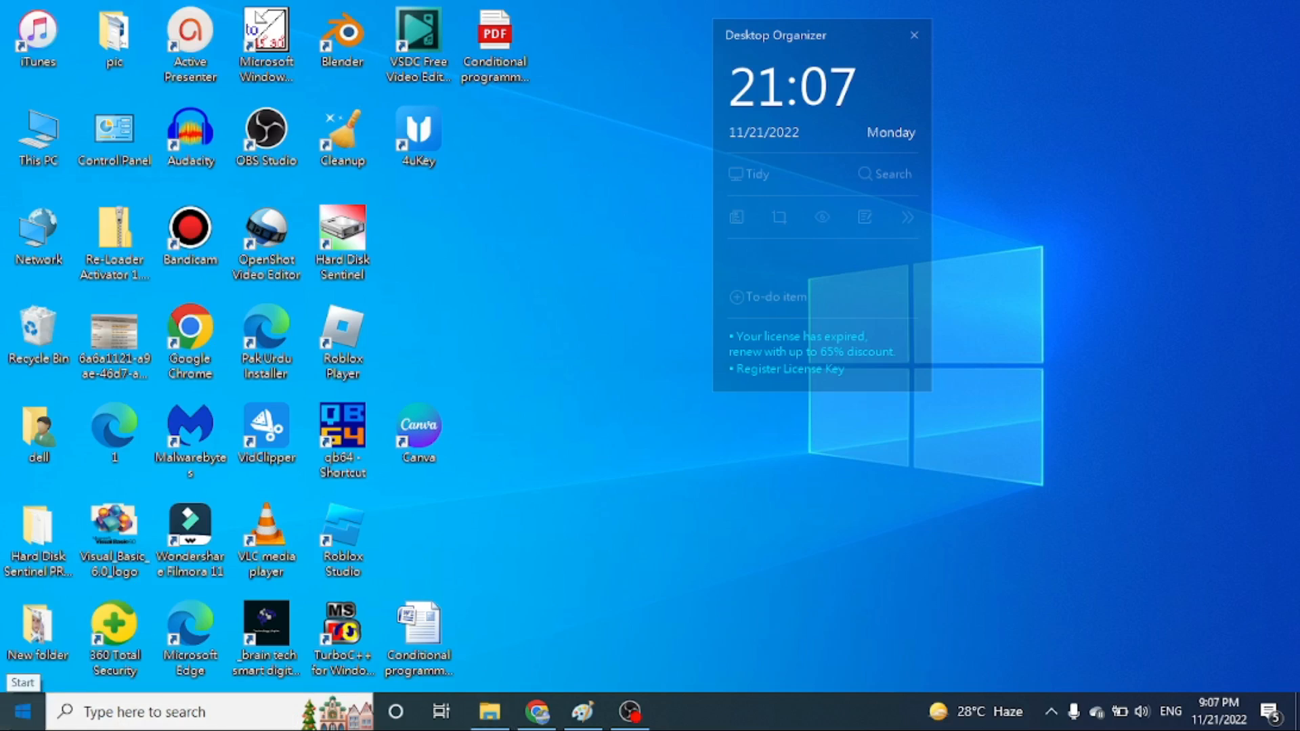
Search for Word and launch Microsoft Office Word 2007 with a blank document
click(22, 711)
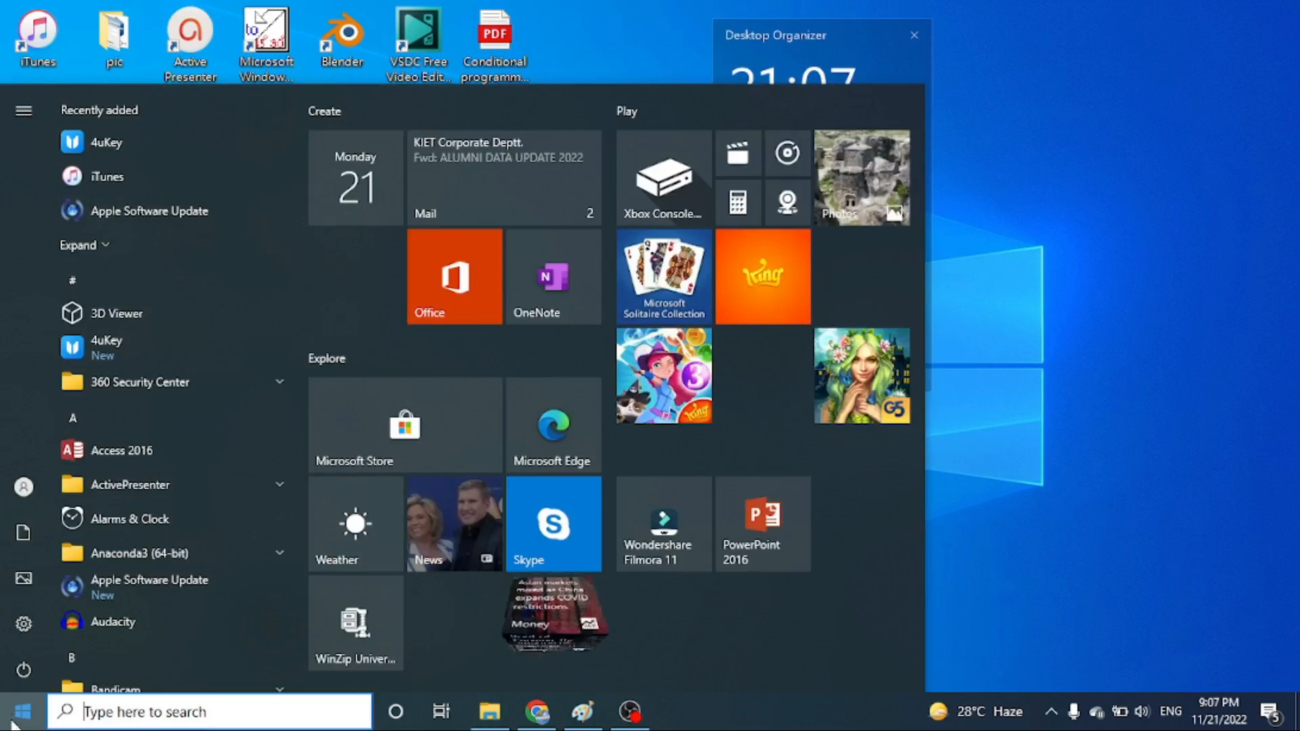
click(129, 712)
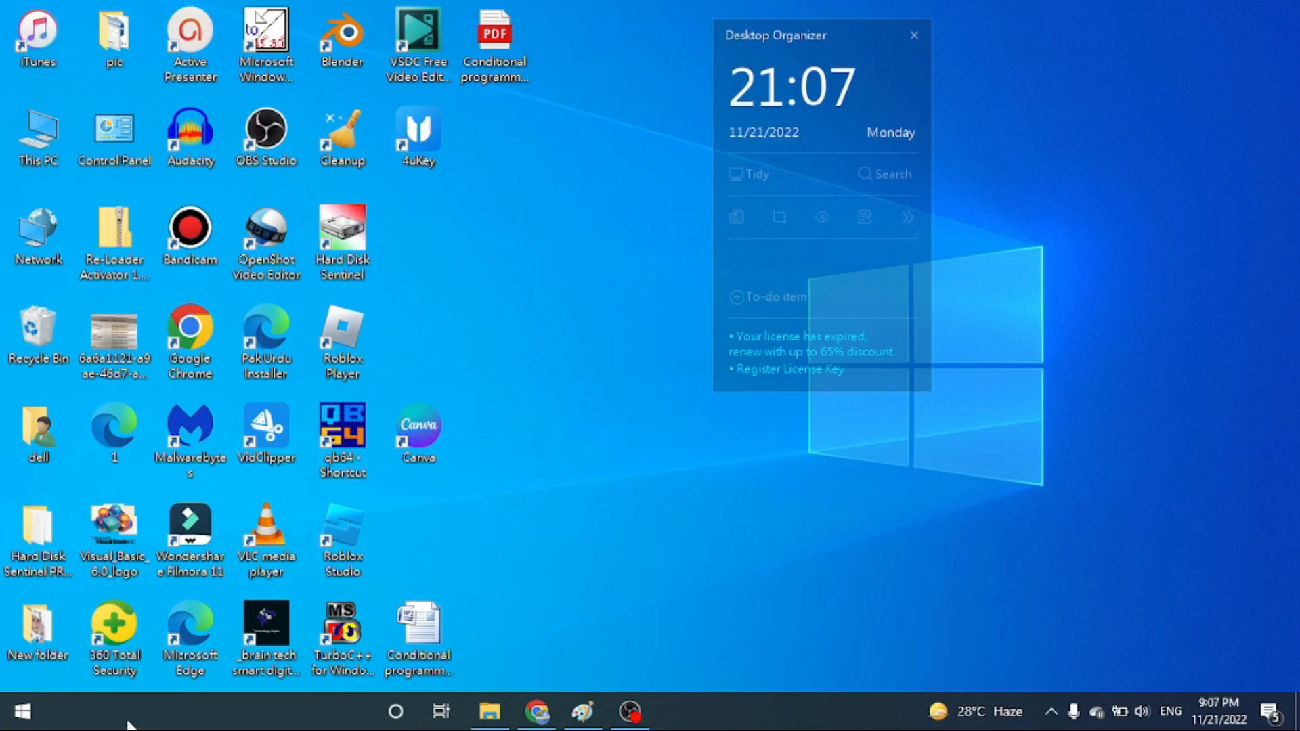
text(wor)
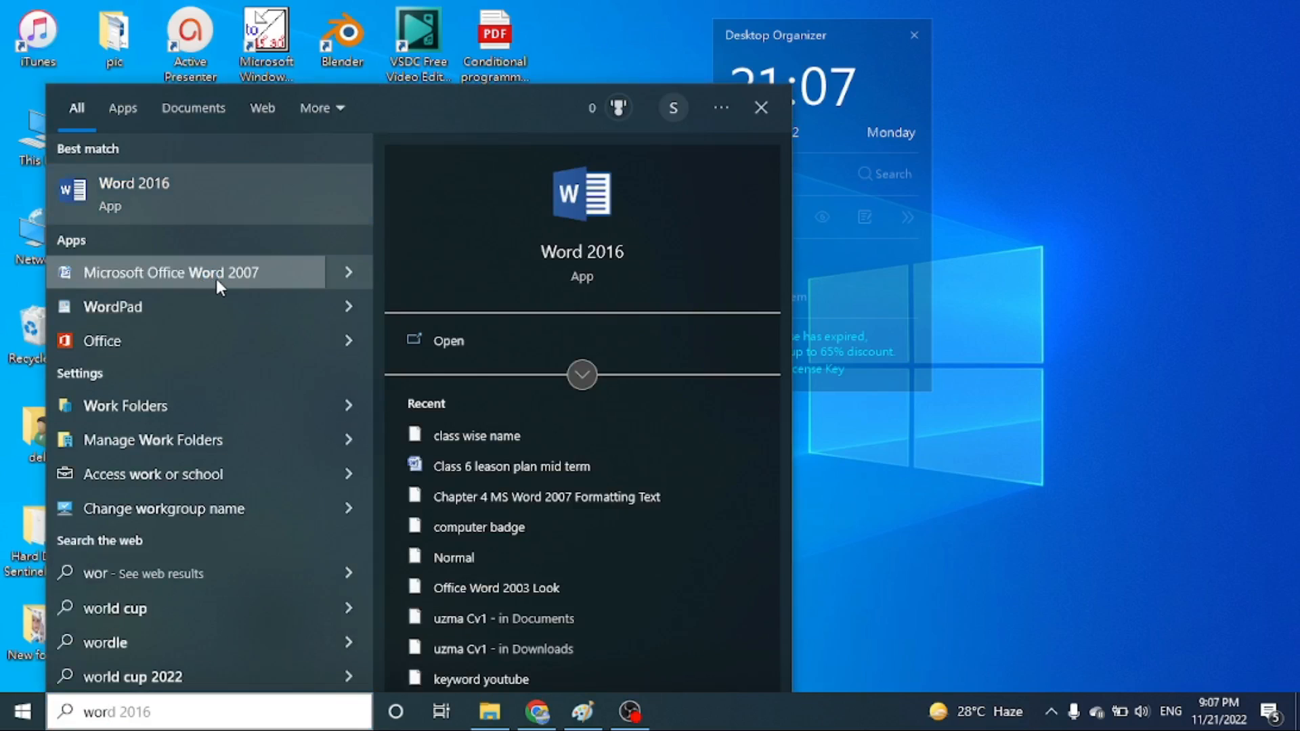
click(214, 279)
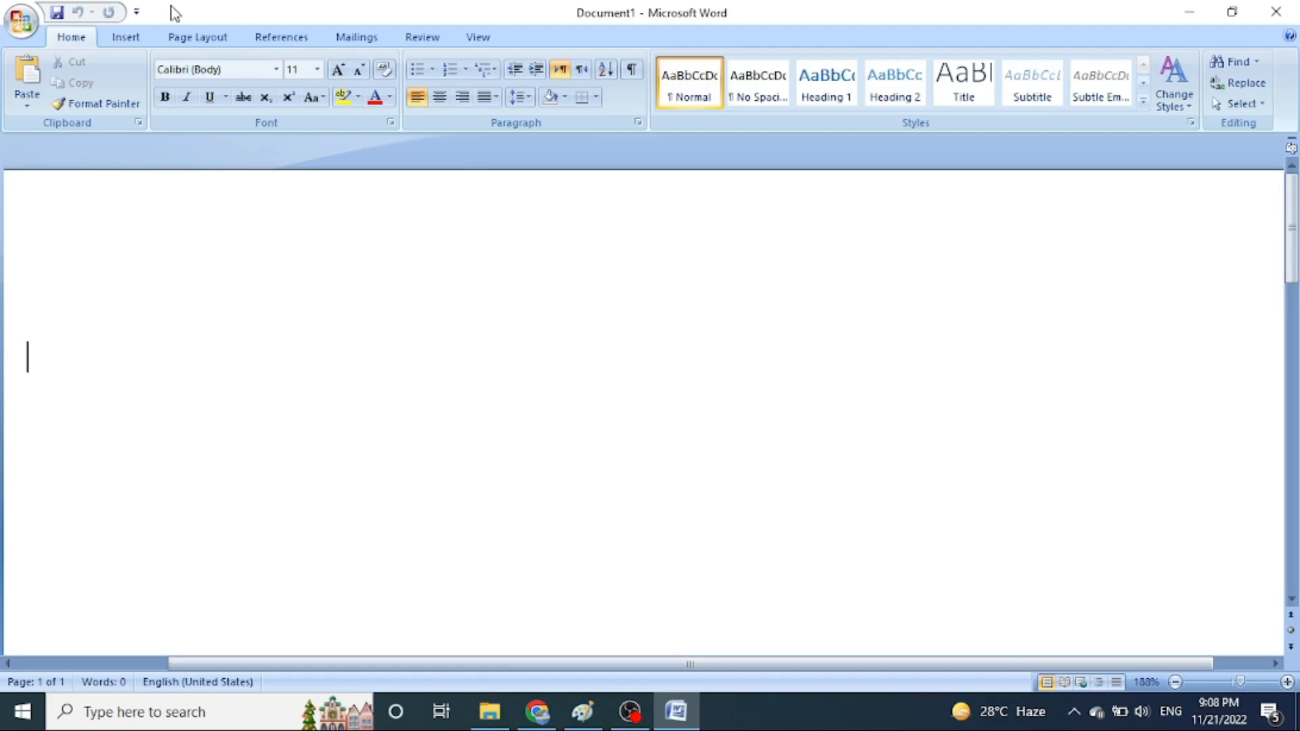
Insert the cartoon-car picture from the Pictures folder into the document
click(122, 44)
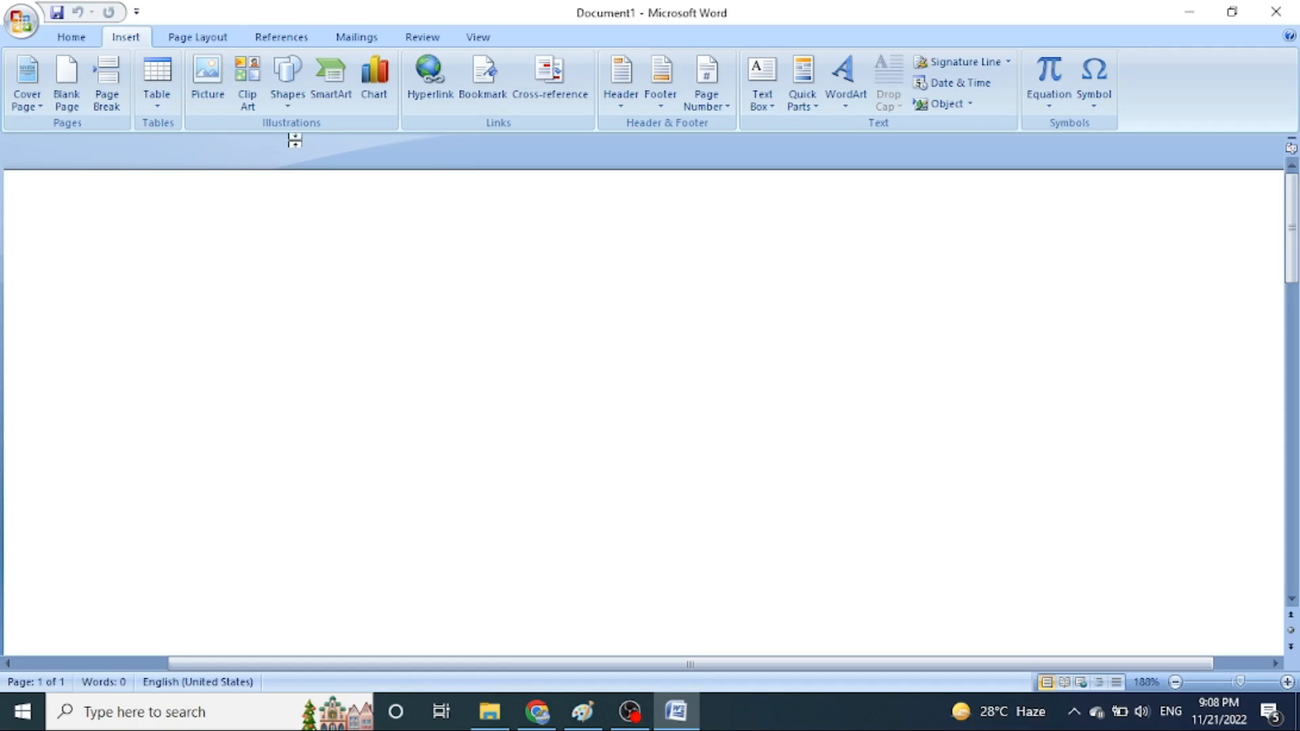
click(207, 85)
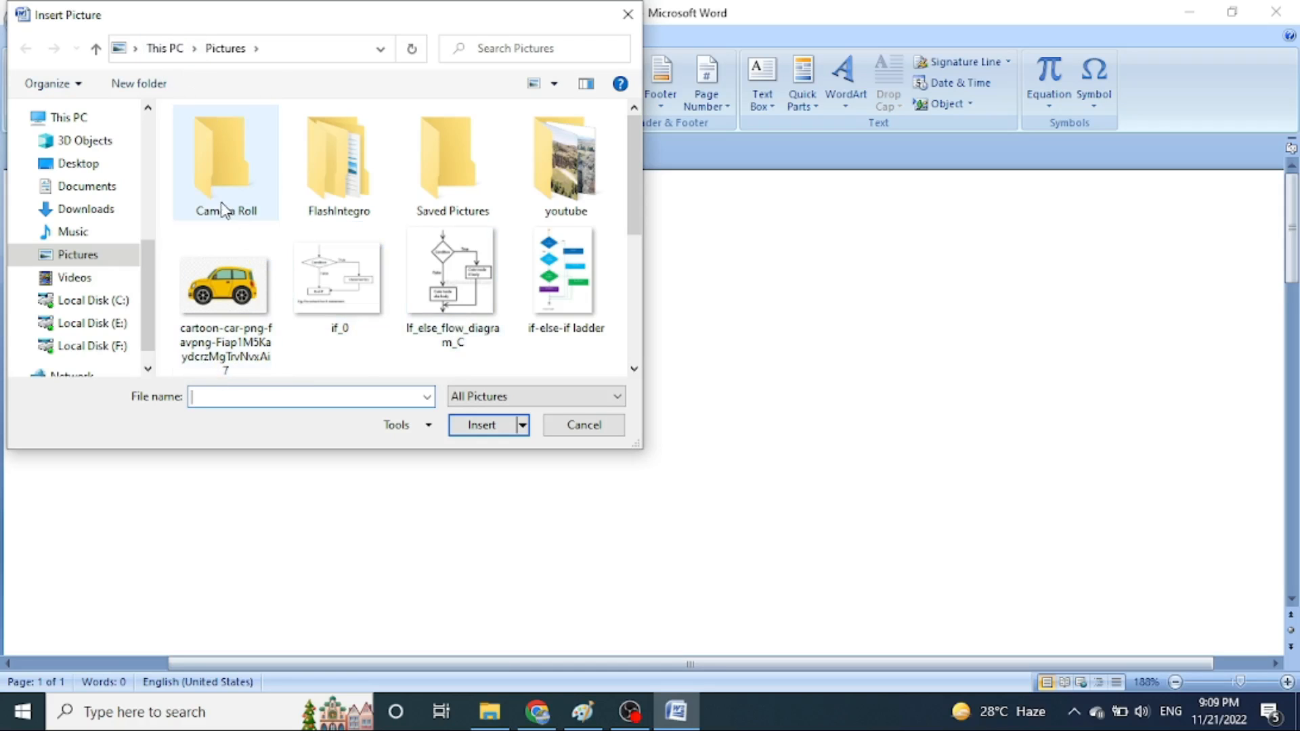
drag(143, 263, 145, 303)
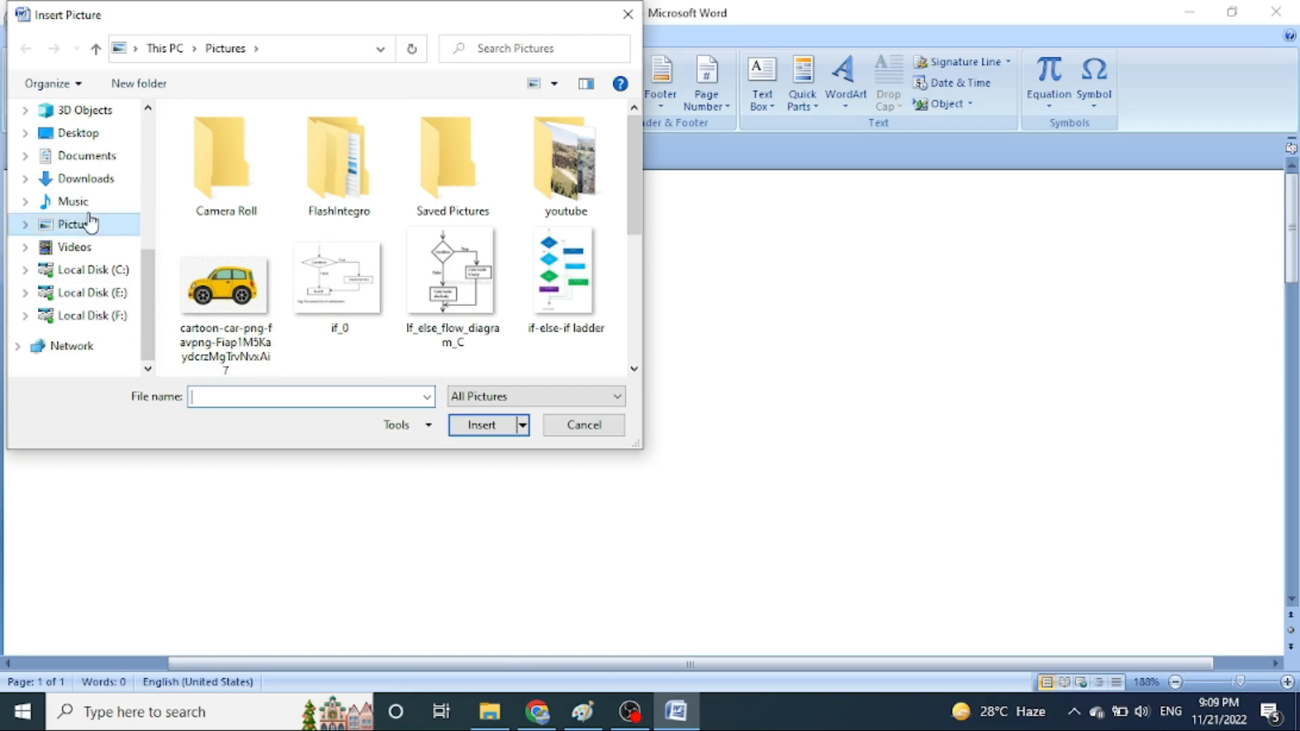
click(96, 137)
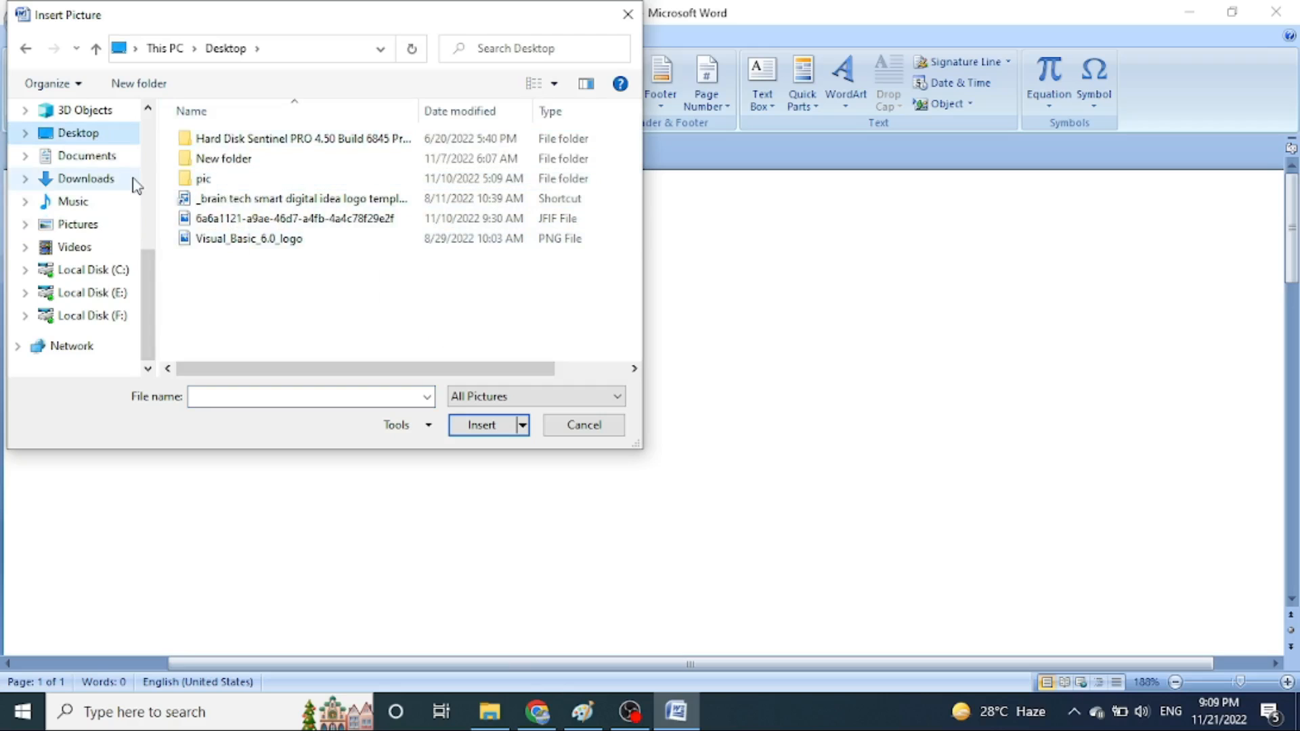
click(86, 231)
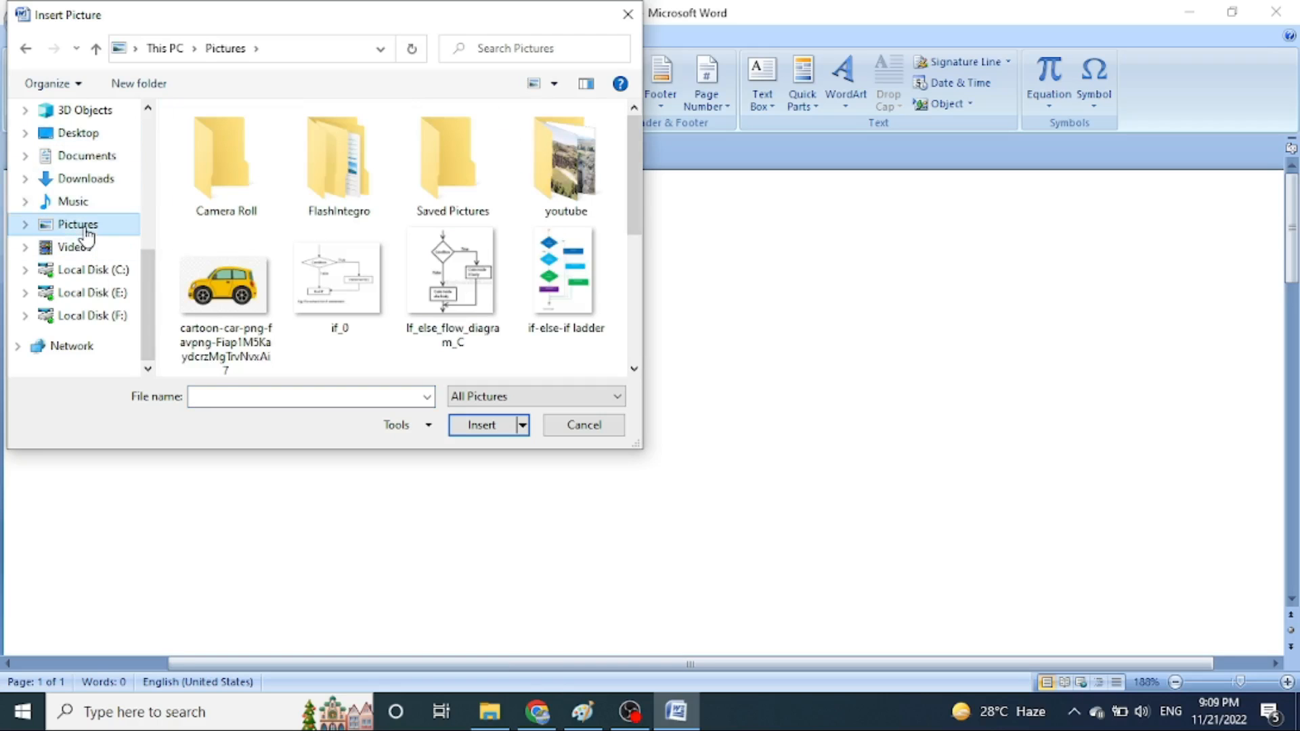
click(237, 330)
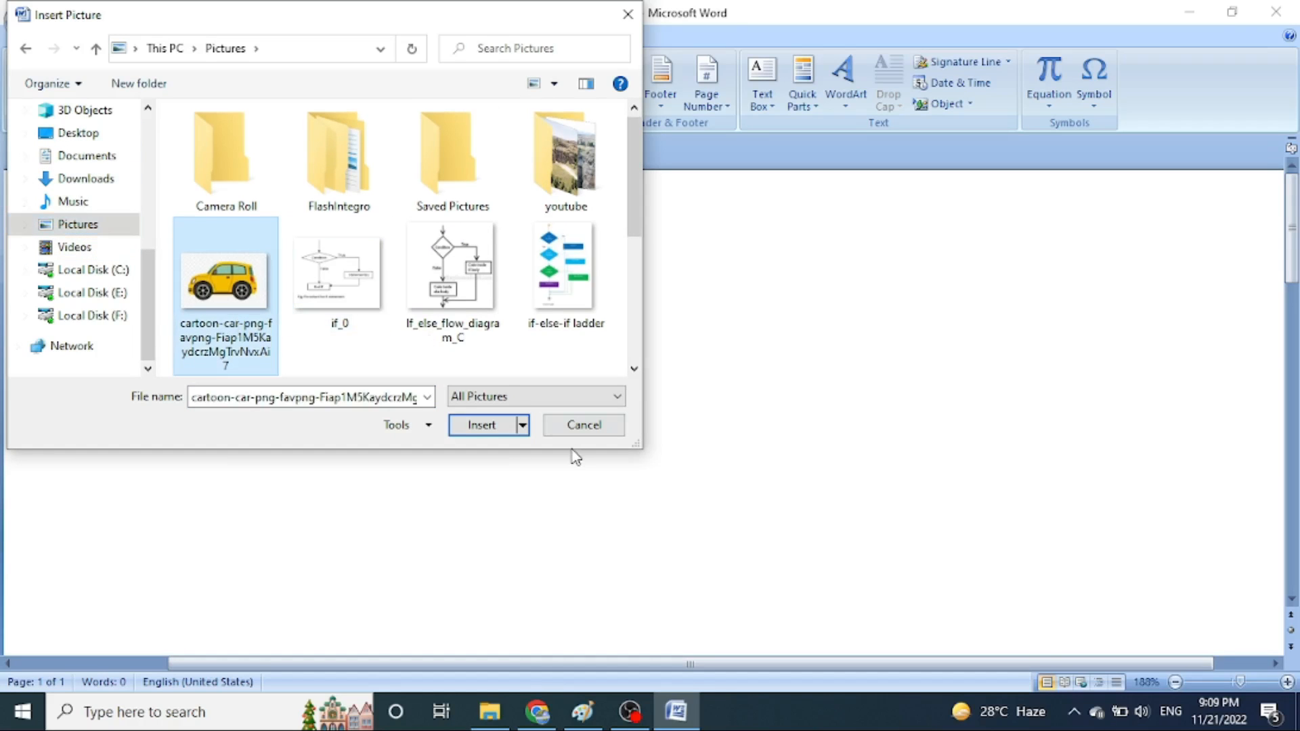
click(480, 428)
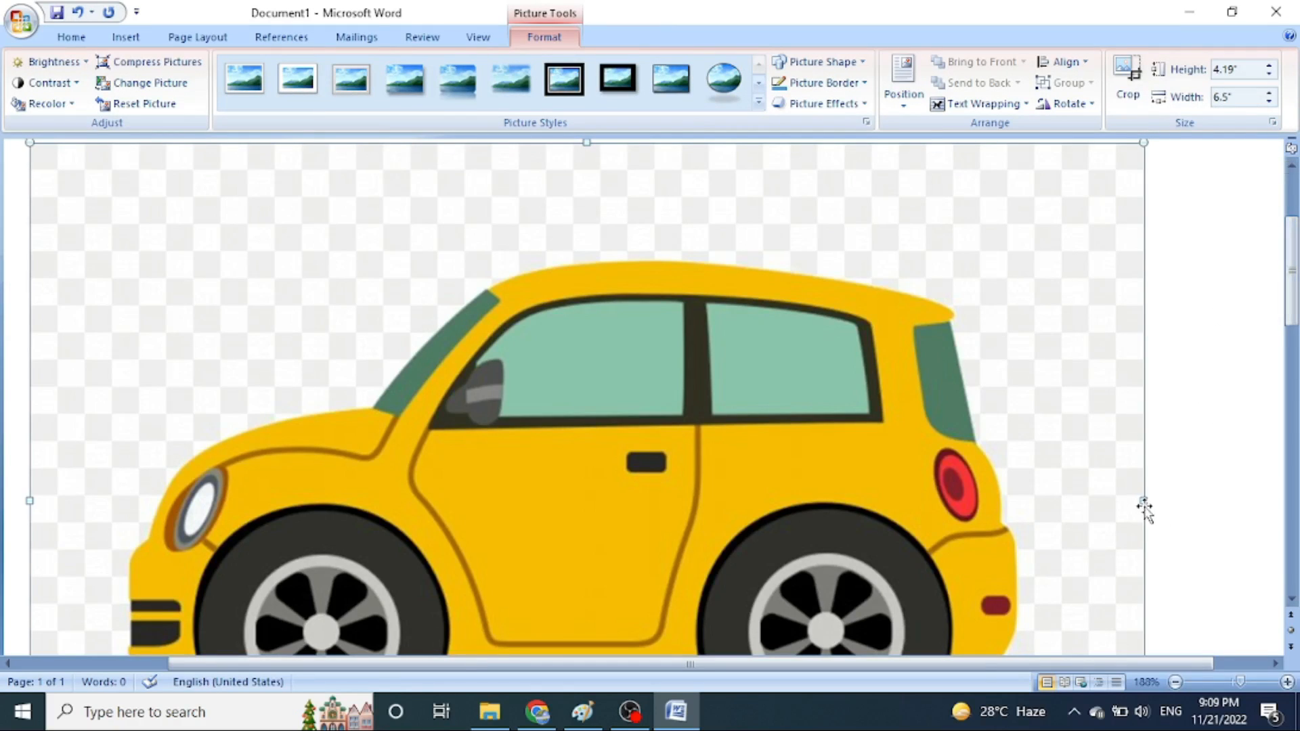
Shrink the car picture proportionally to about 2.74" high and 4.25" wide
click(1201, 481)
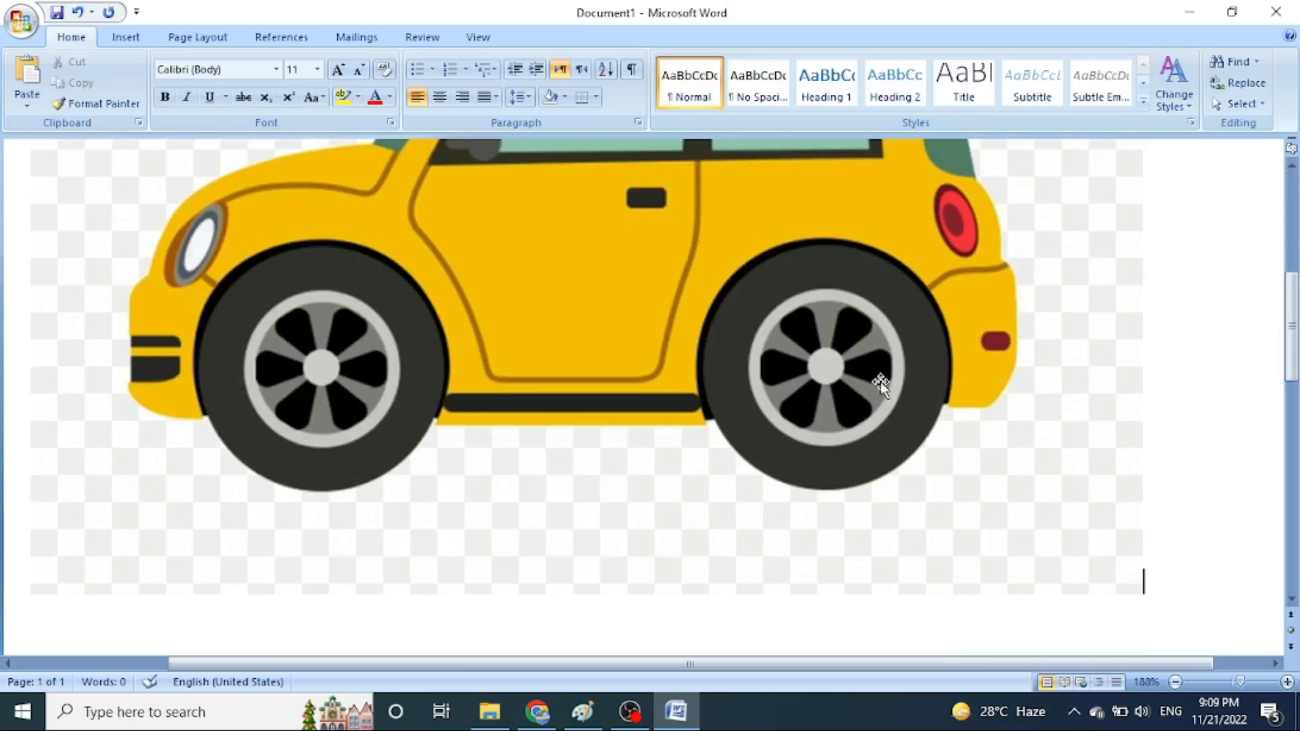
click(868, 409)
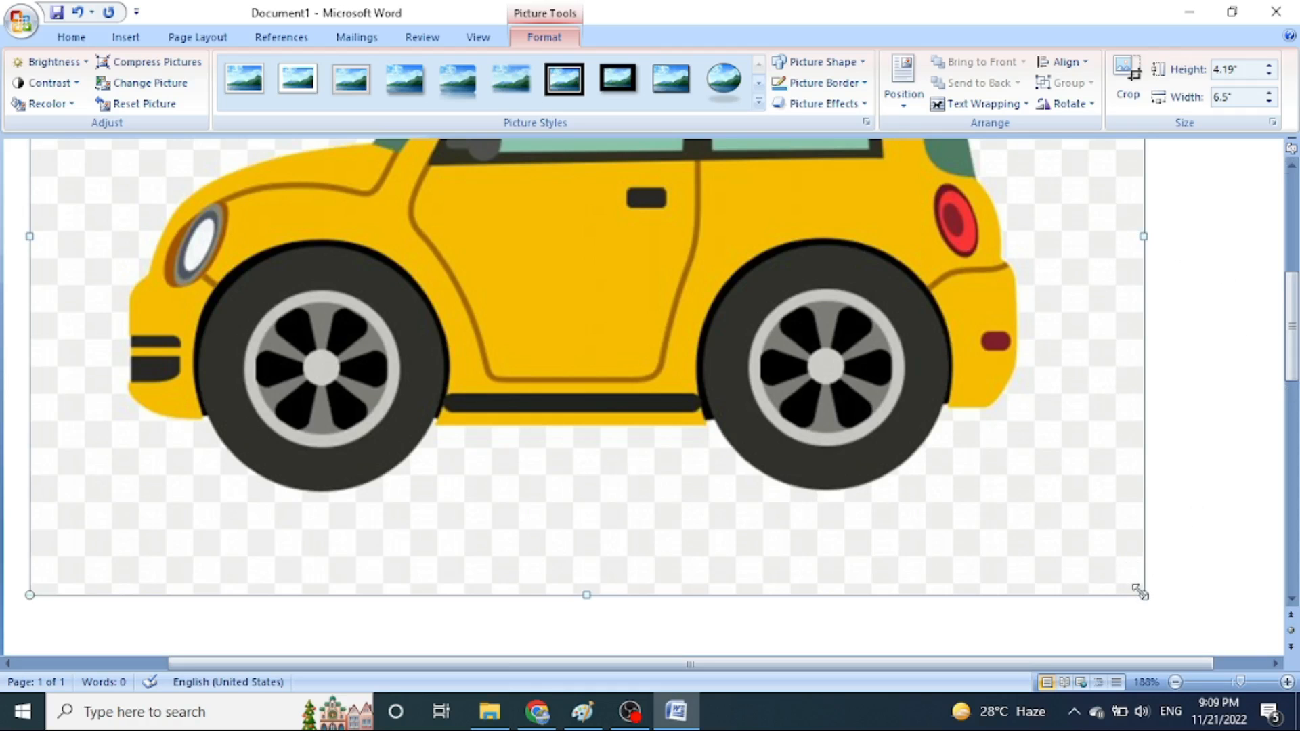
drag(1140, 592, 769, 161)
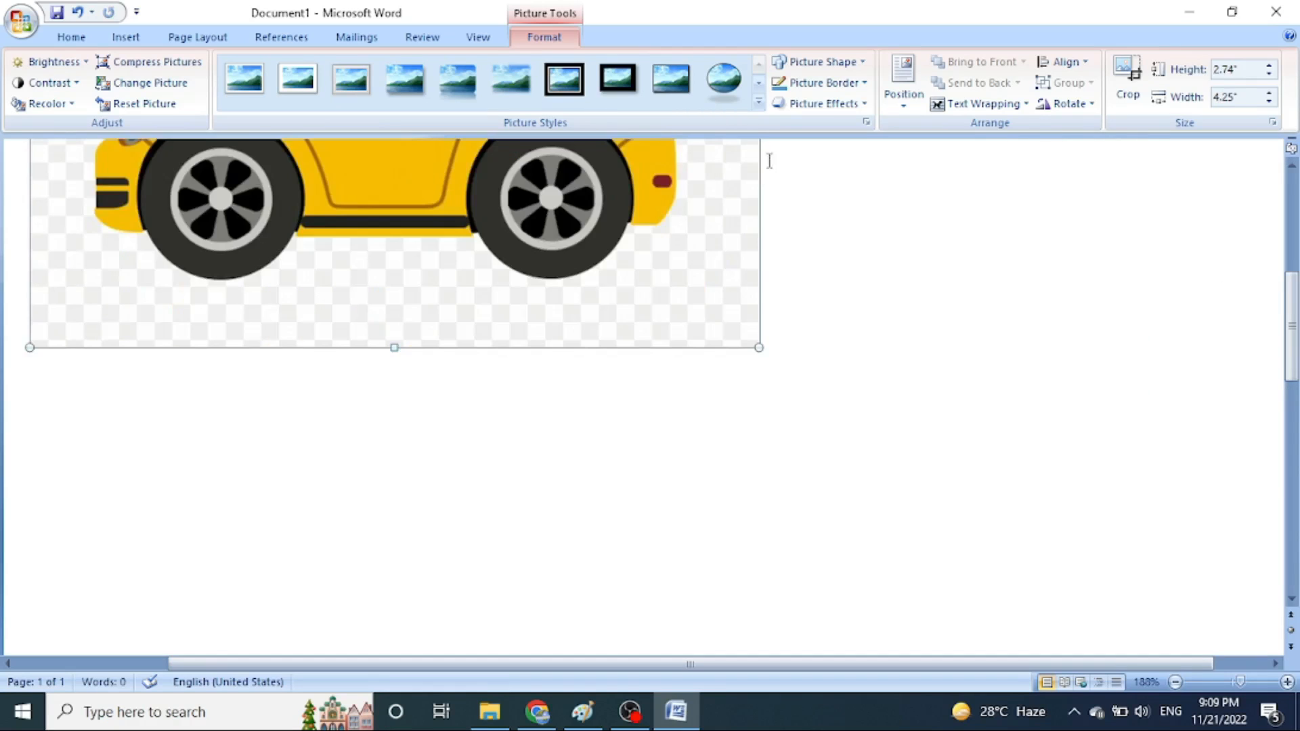
drag(1294, 371, 1295, 303)
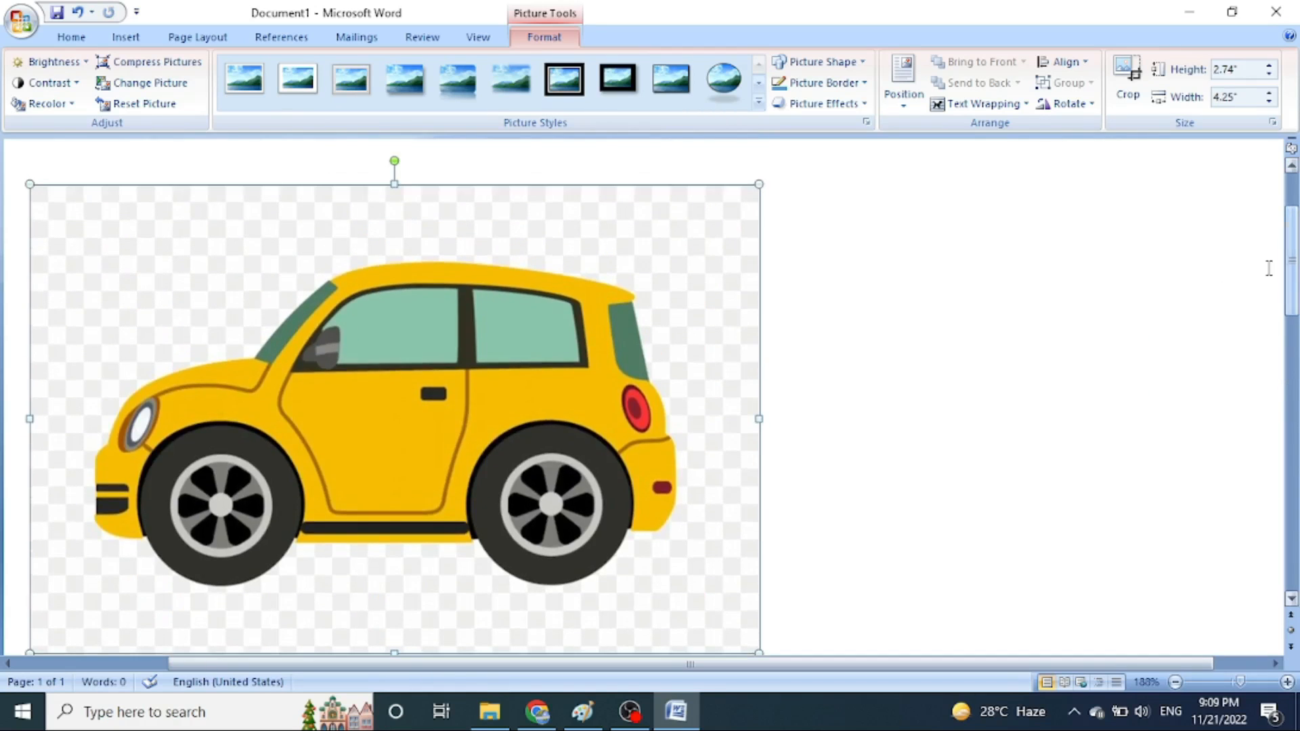
Crop the empty margins on all four sides of the car picture to about 1.99" high and 3.5" wide
click(1127, 76)
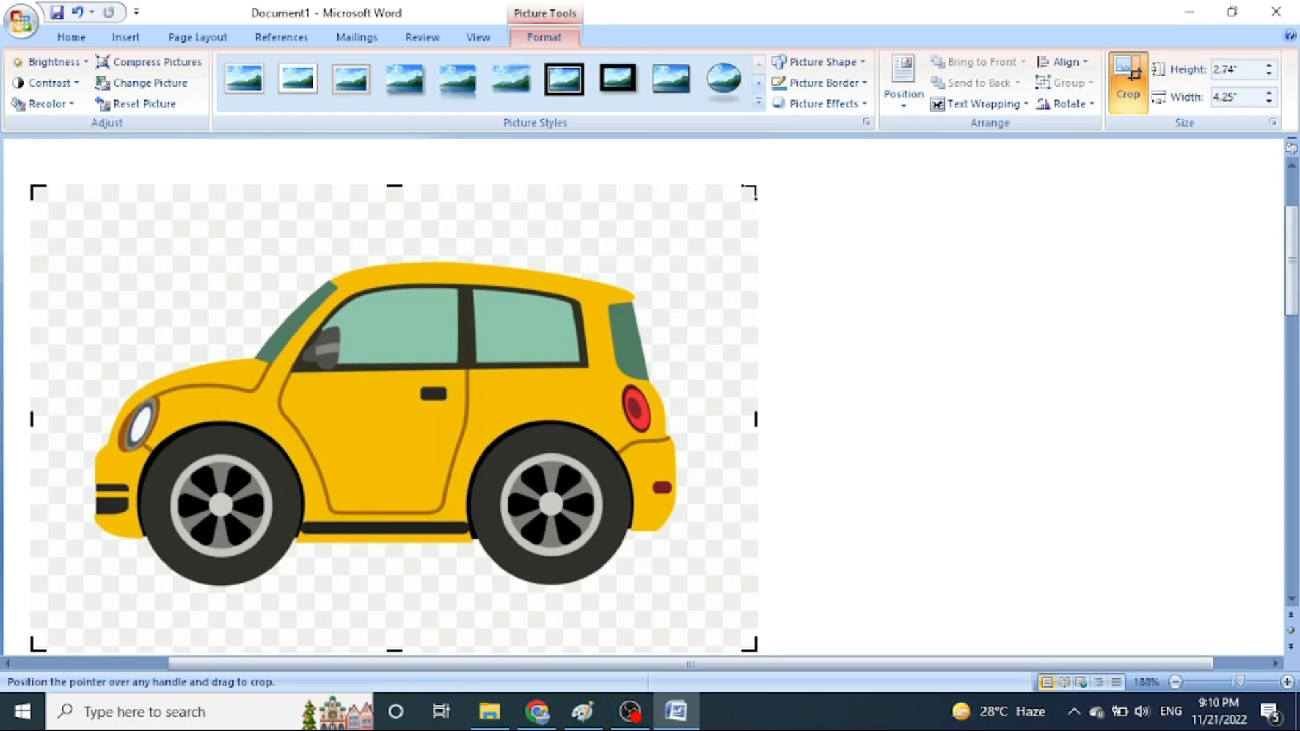
drag(754, 186, 685, 197)
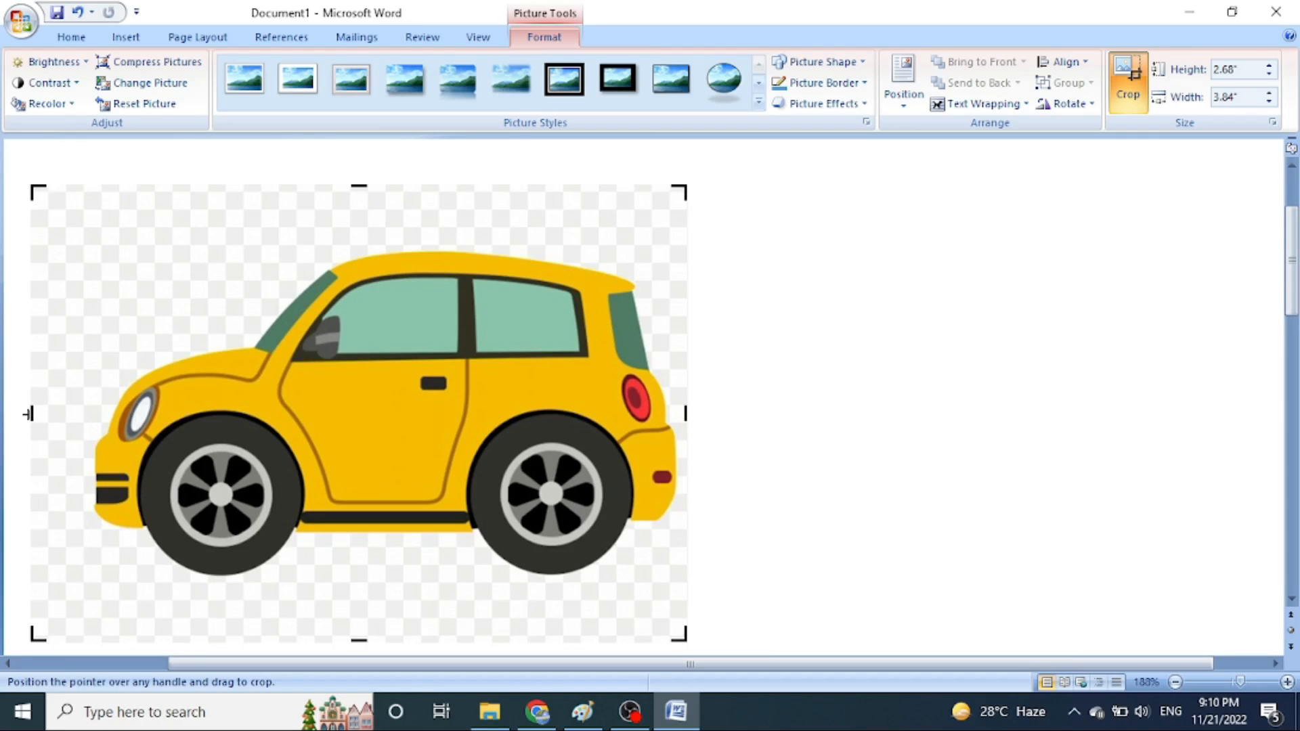
drag(29, 414, 89, 420)
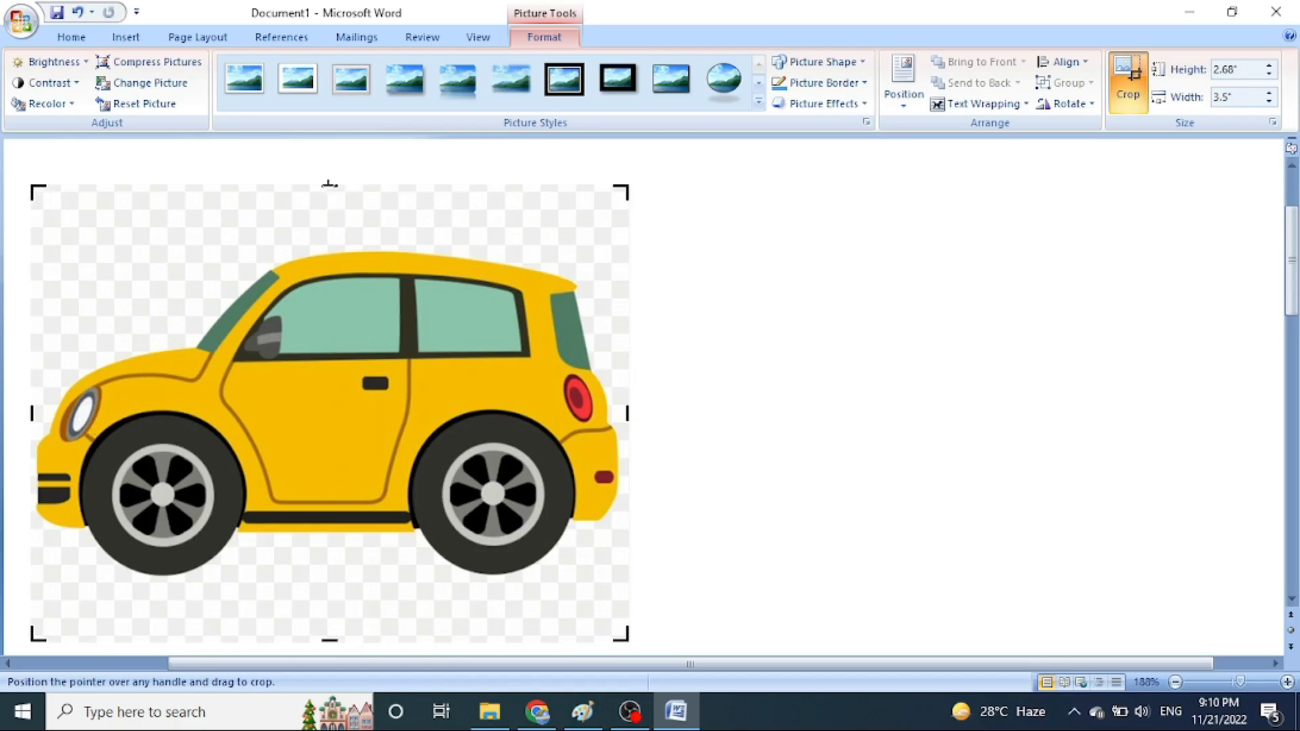
drag(329, 185, 327, 243)
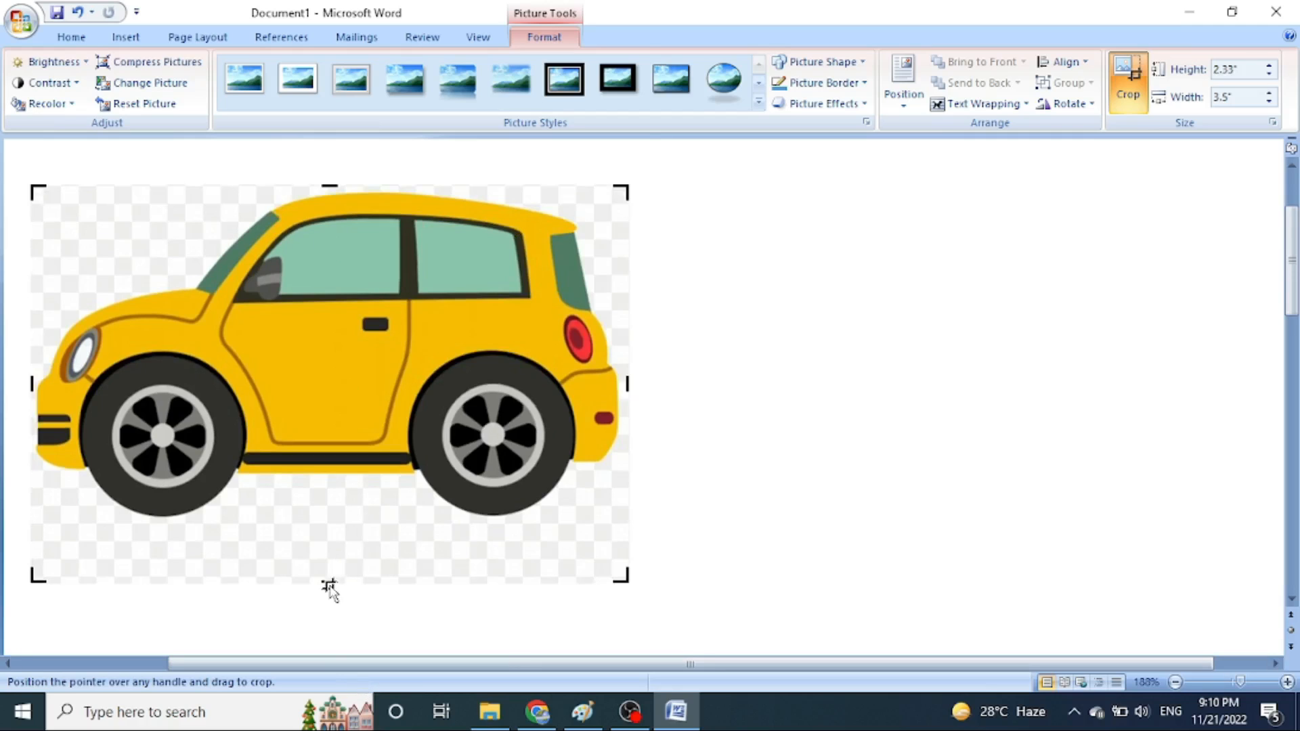
drag(328, 580, 337, 527)
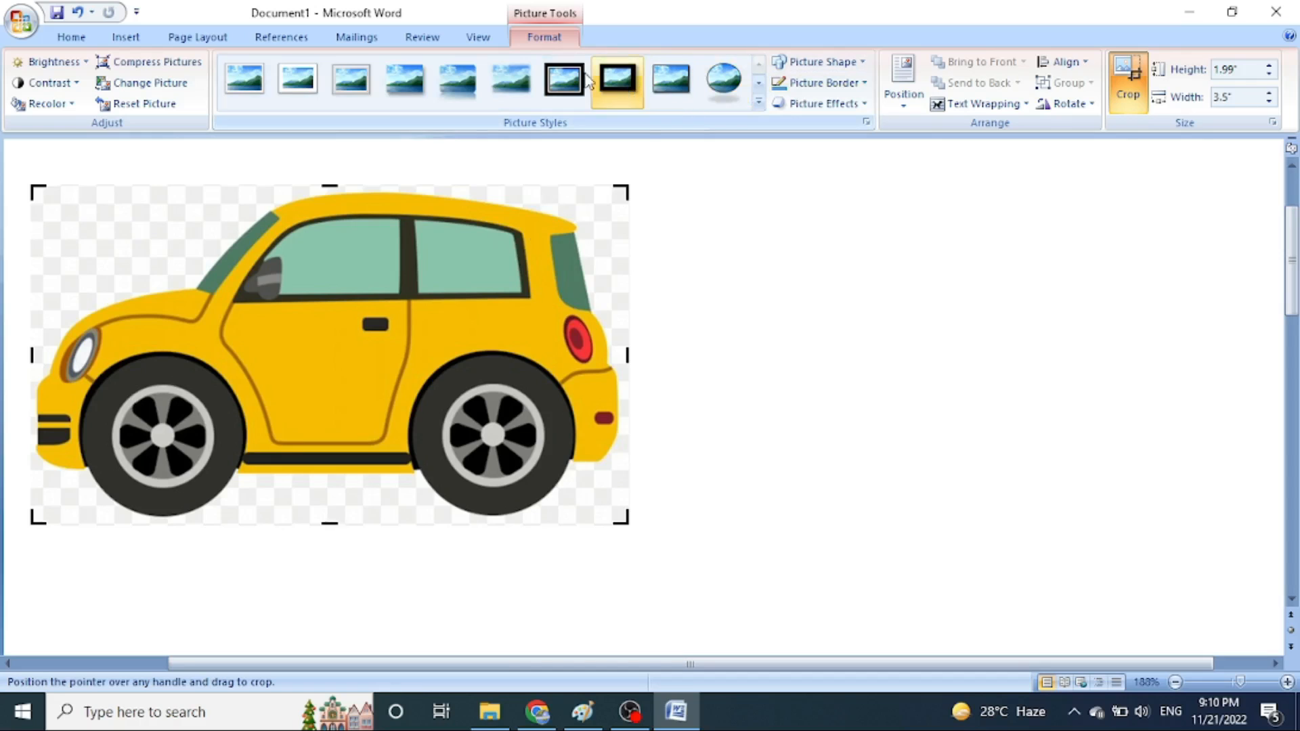
click(297, 79)
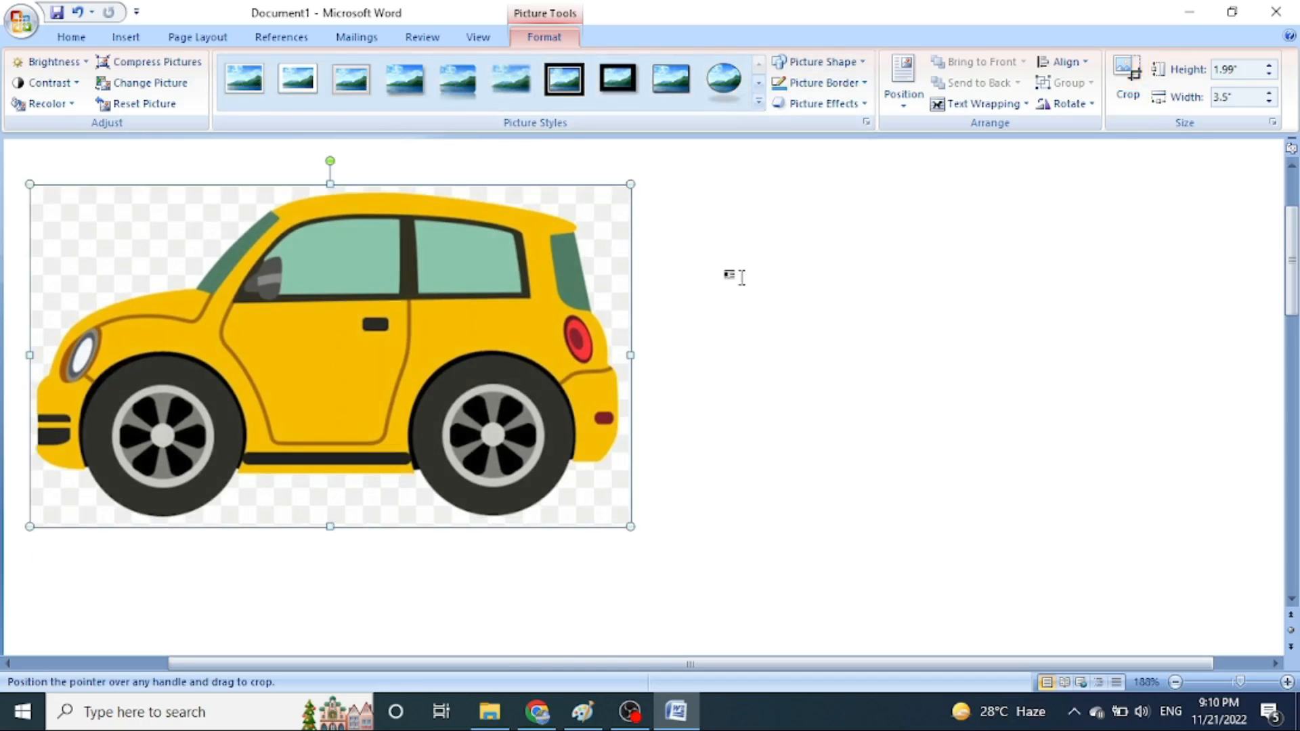
click(759, 303)
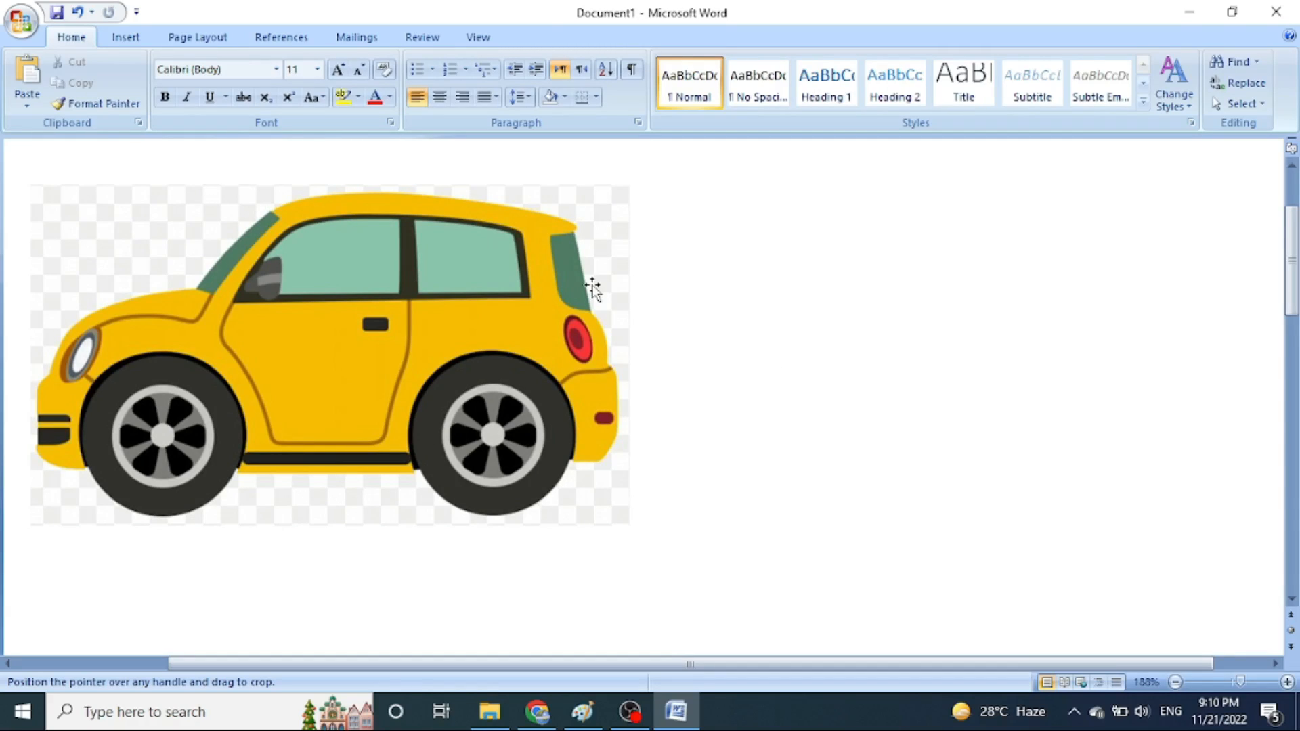
Try the thick black frame, black beveled oval and metal oval picture styles on the car picture
click(557, 284)
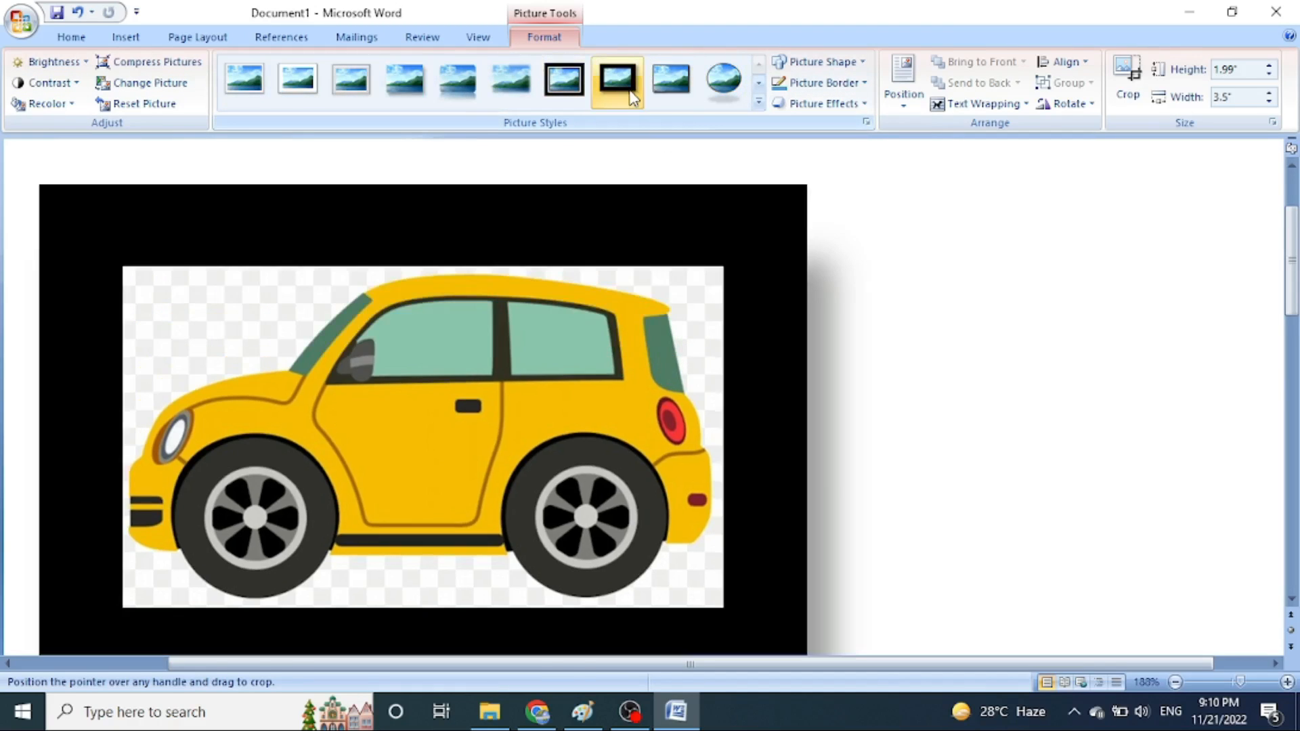
click(618, 81)
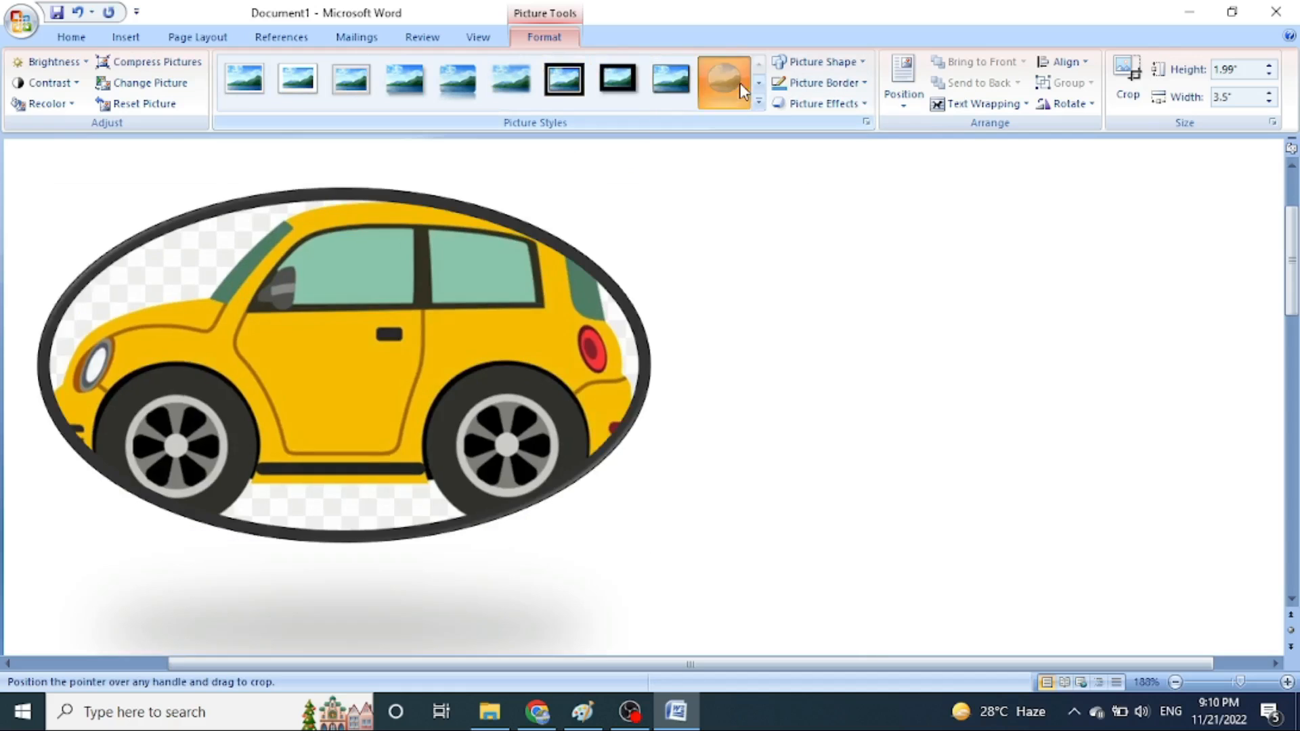
click(729, 94)
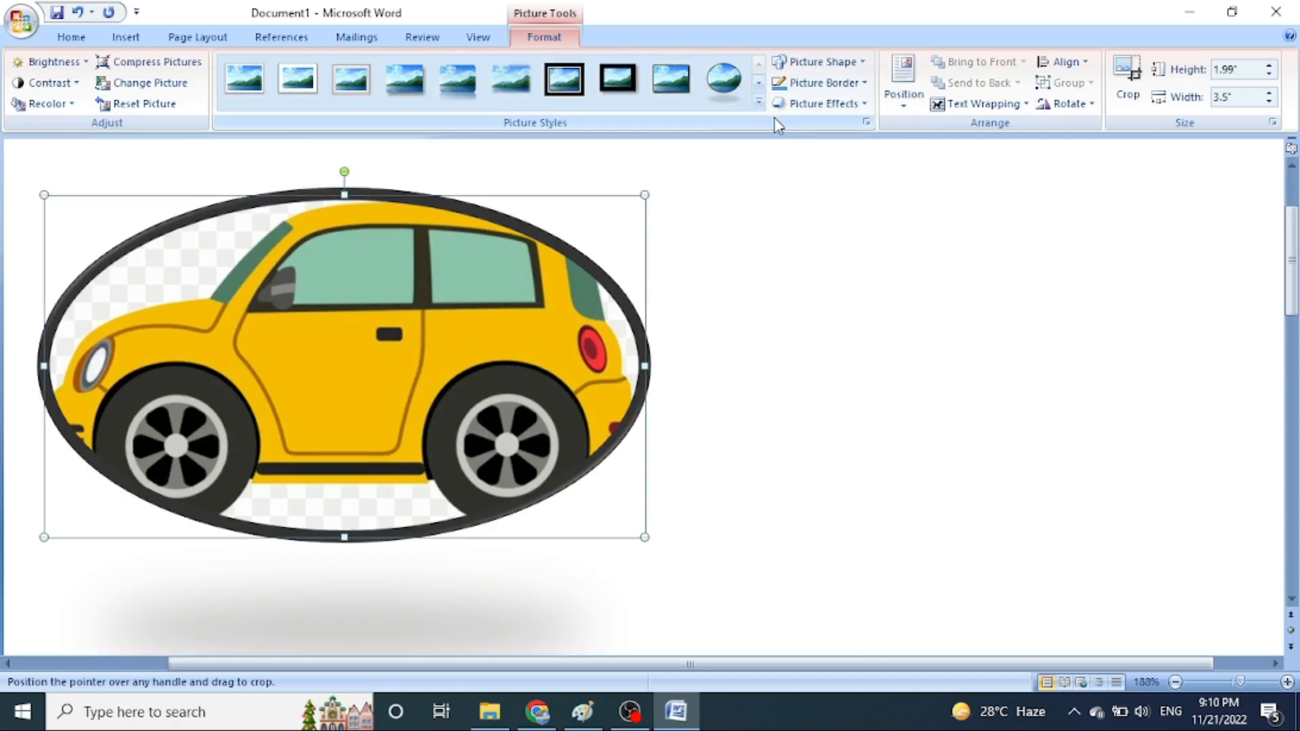
click(757, 103)
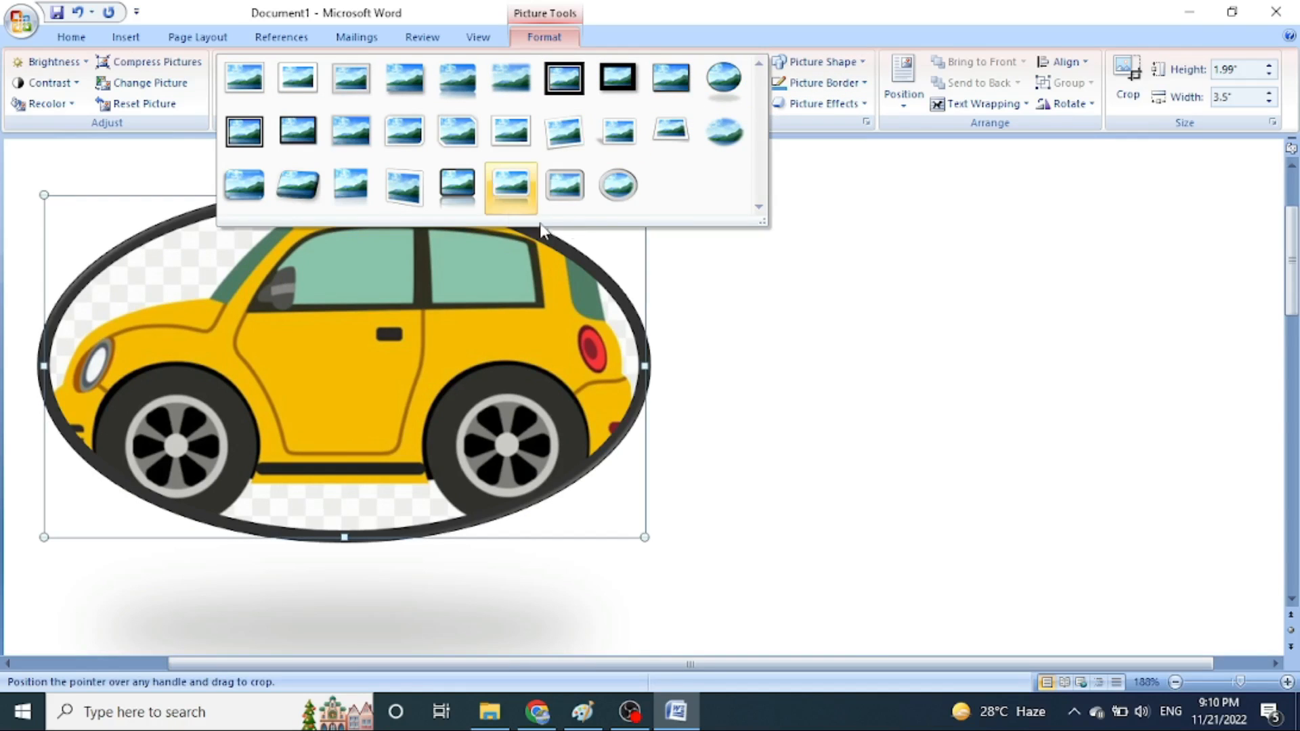
click(617, 184)
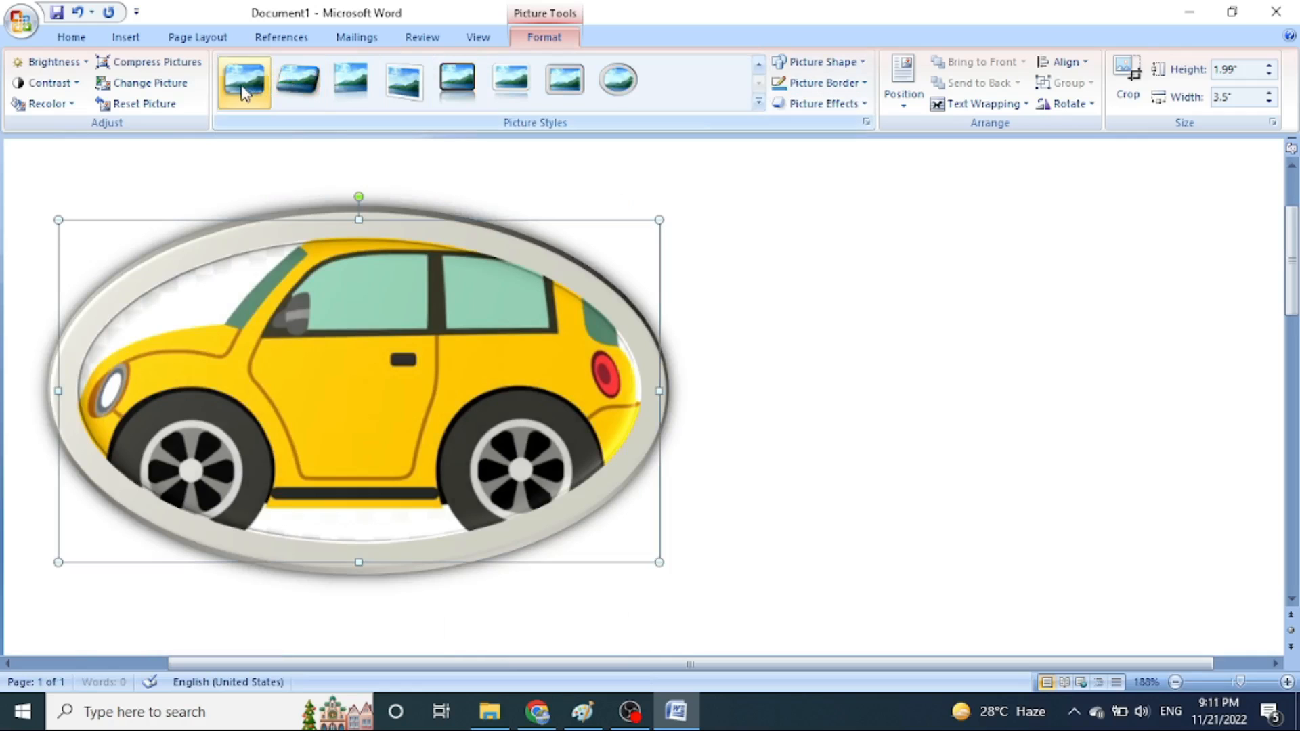
Apply the rectangular drop-shadow picture style to the car picture
click(241, 84)
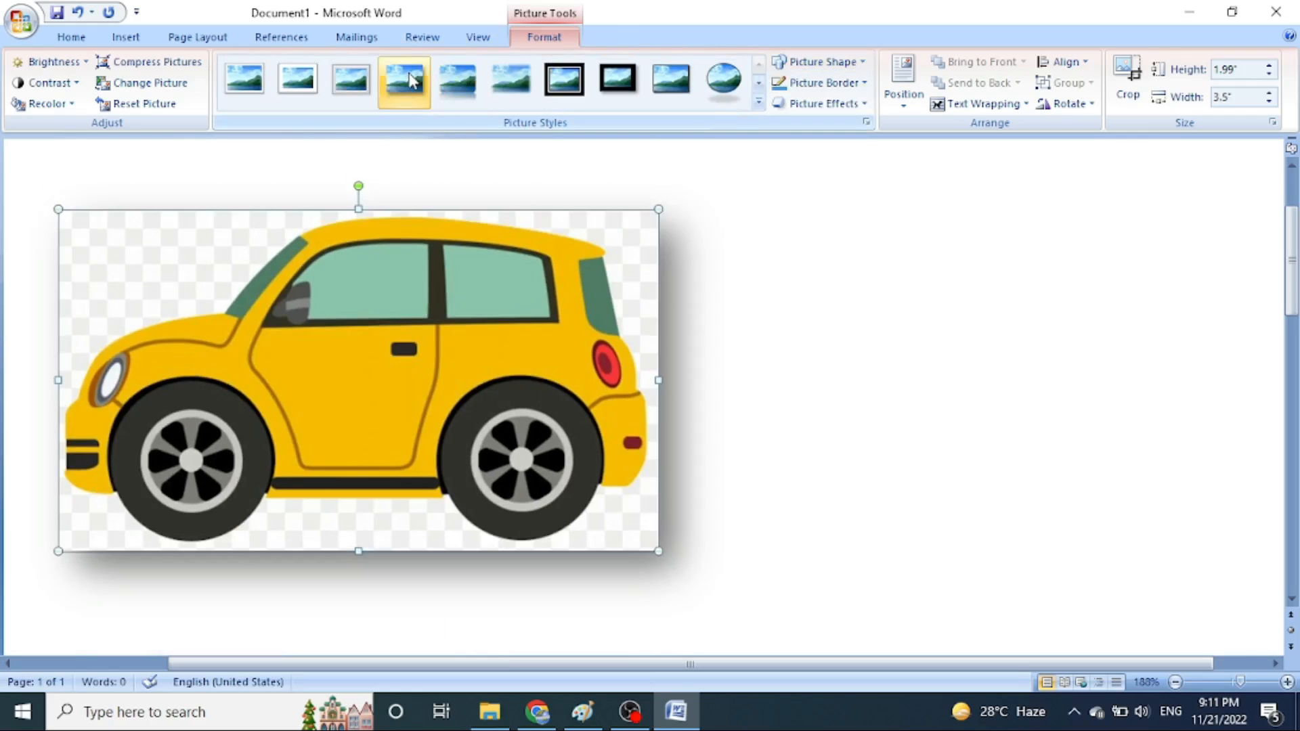
click(434, 75)
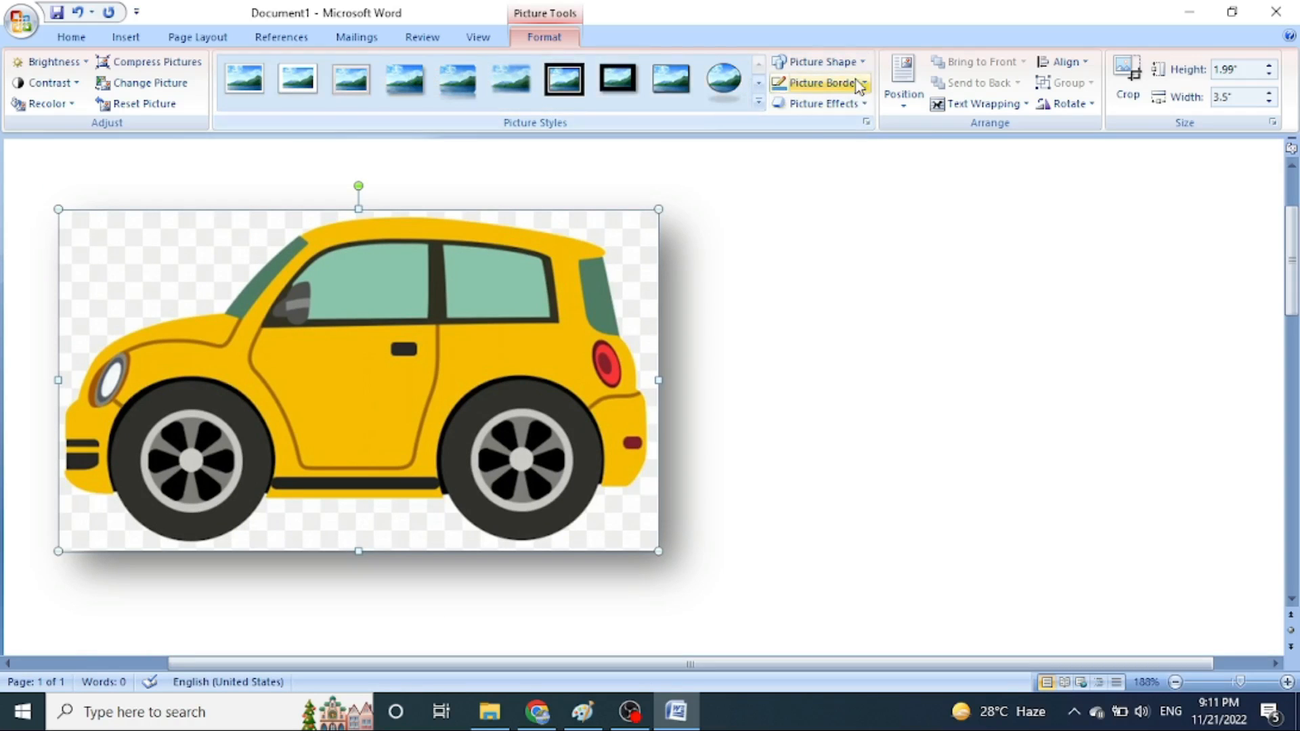
Try the triangle picture shape on the car picture and return it to a rectangle
click(861, 62)
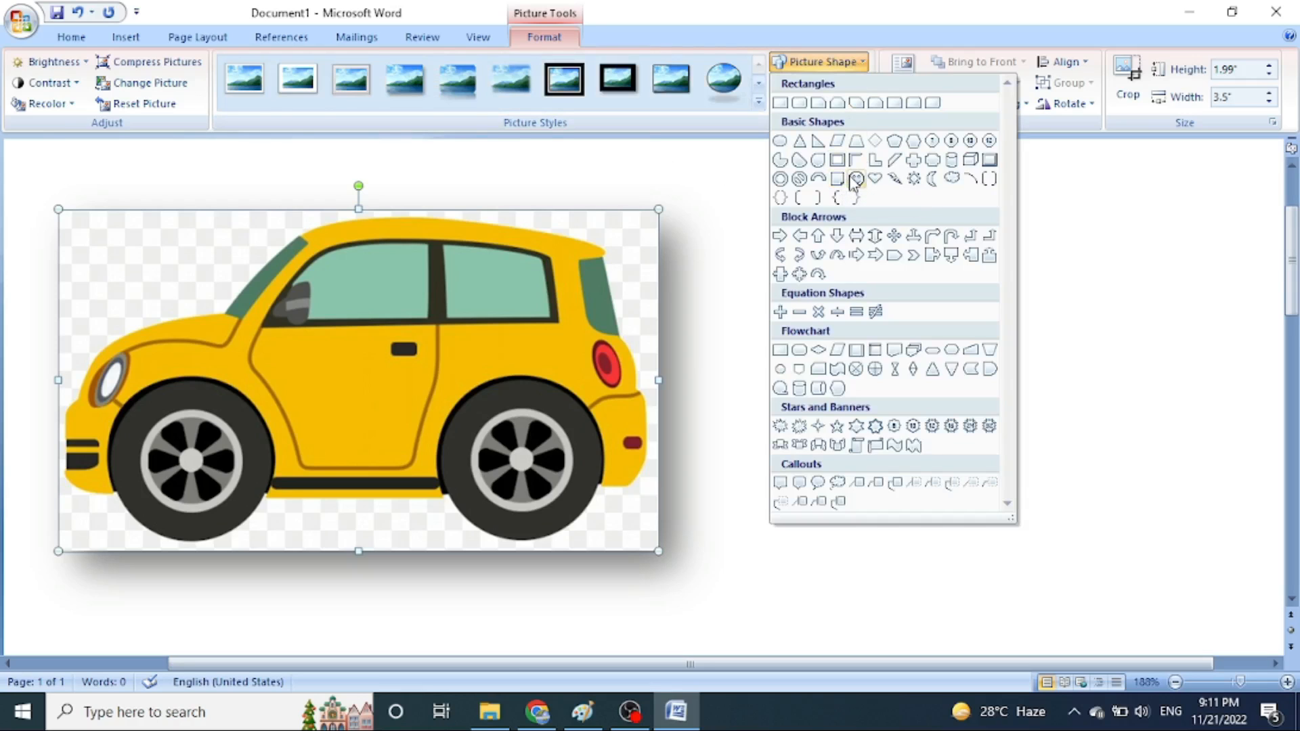
click(800, 141)
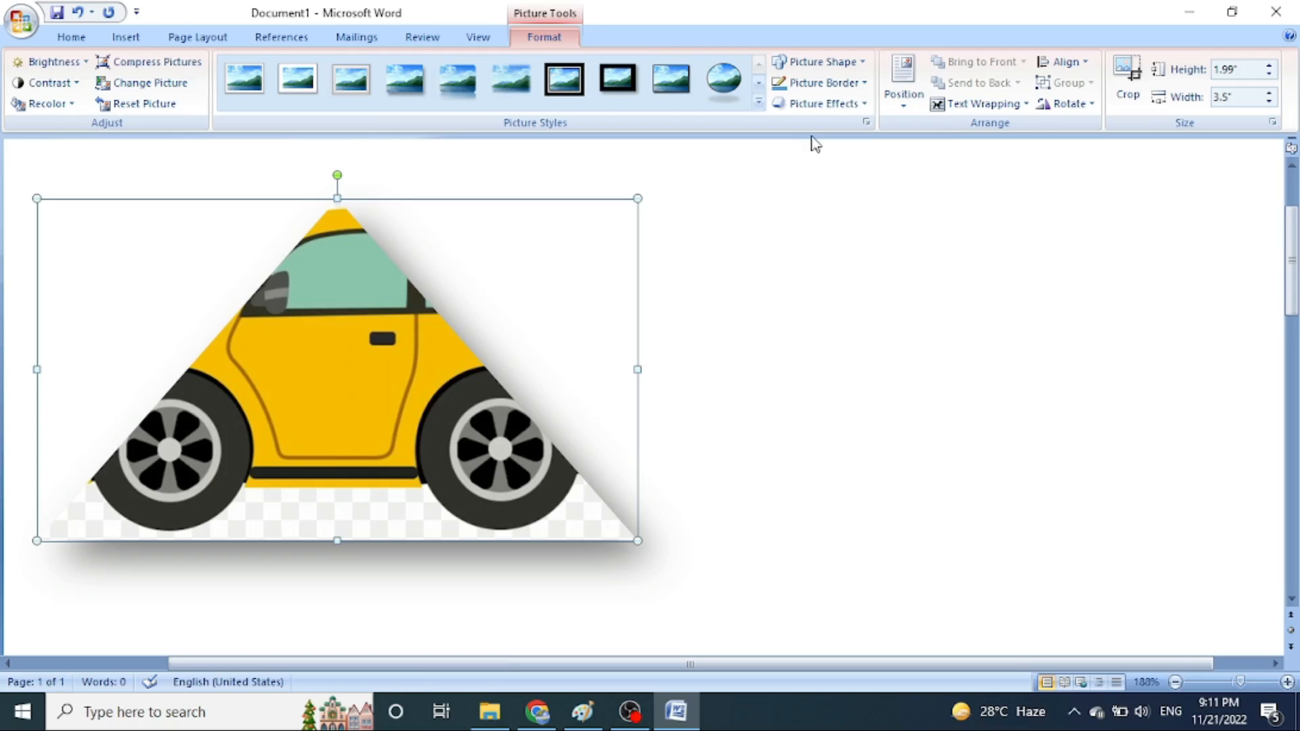
click(839, 62)
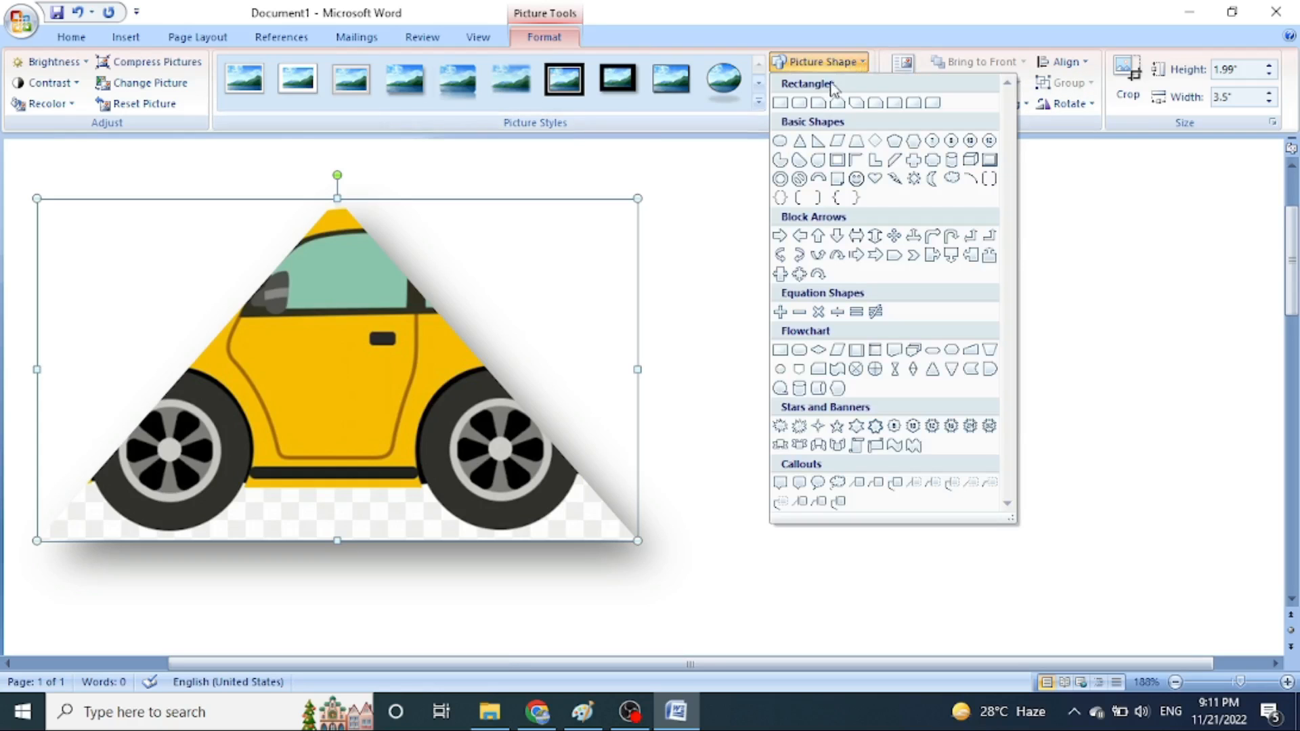
click(782, 102)
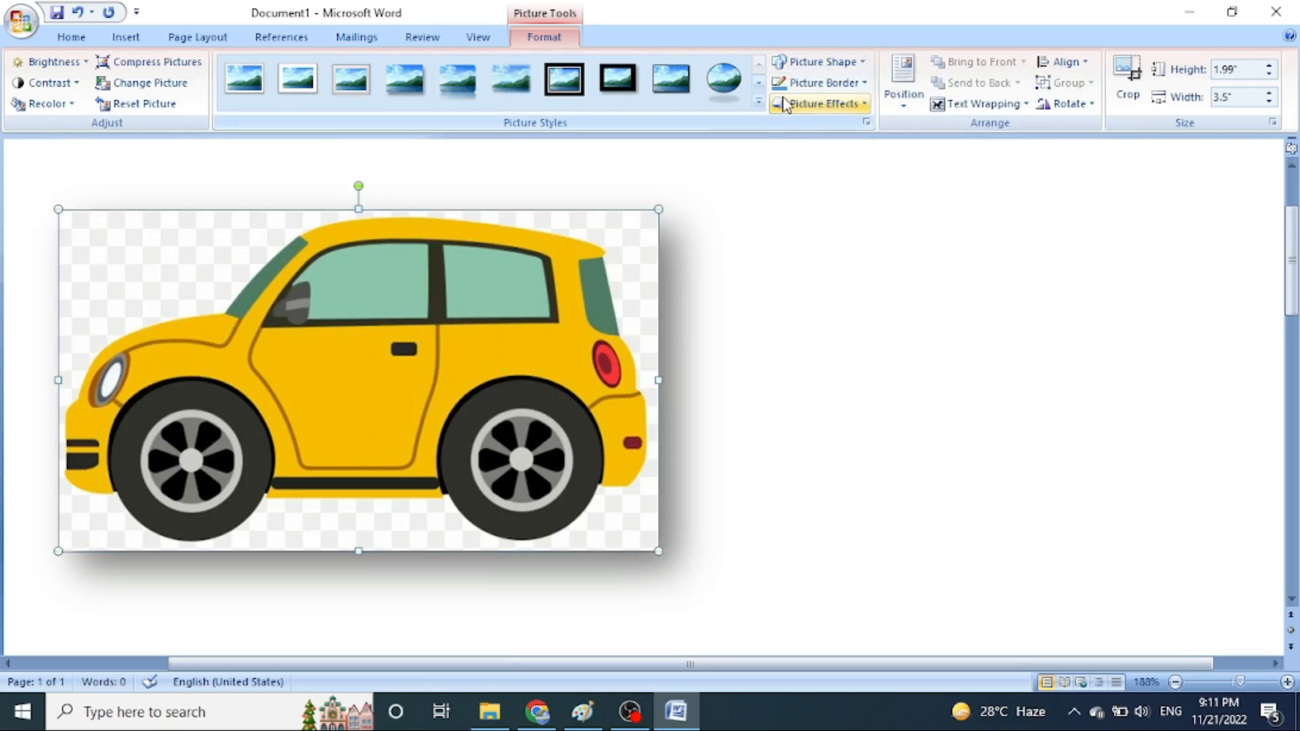
Look over the glow variations among the picture effects and give the car picture a blue theme-colour border
click(862, 107)
mouse_move(836, 266)
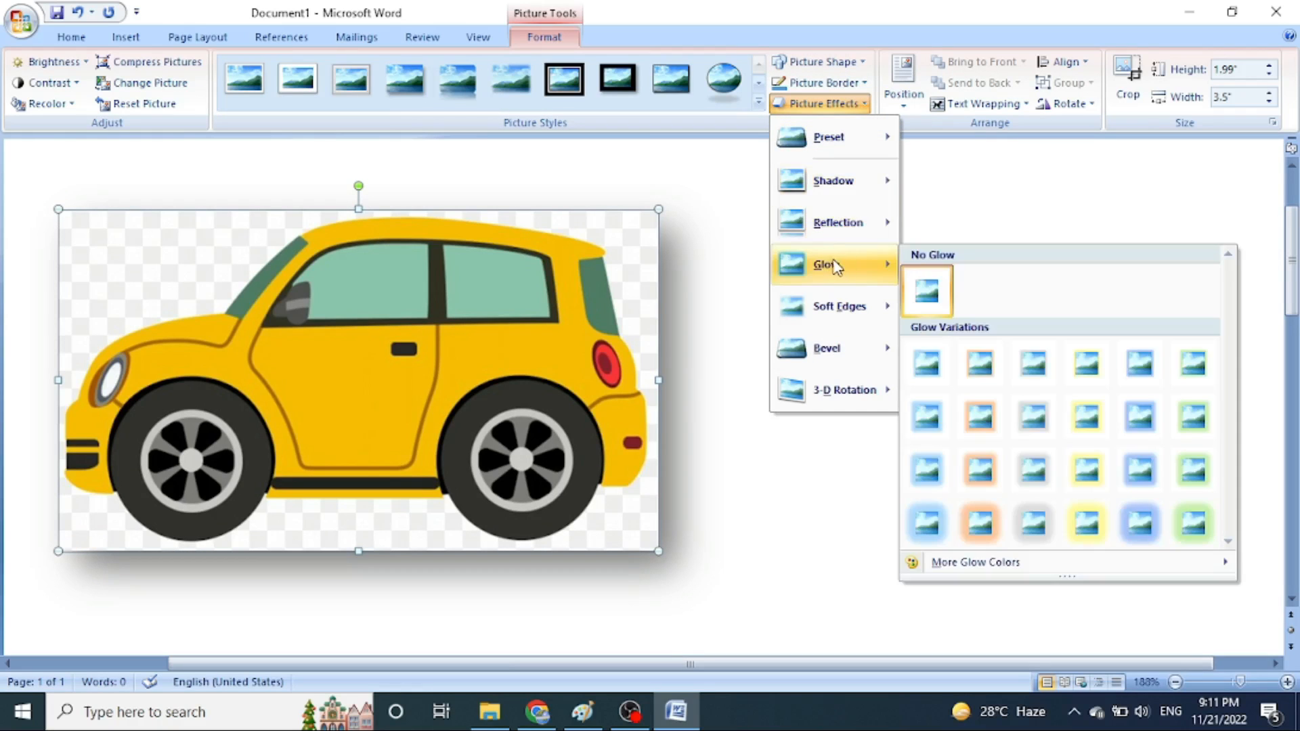
mouse_move(820, 325)
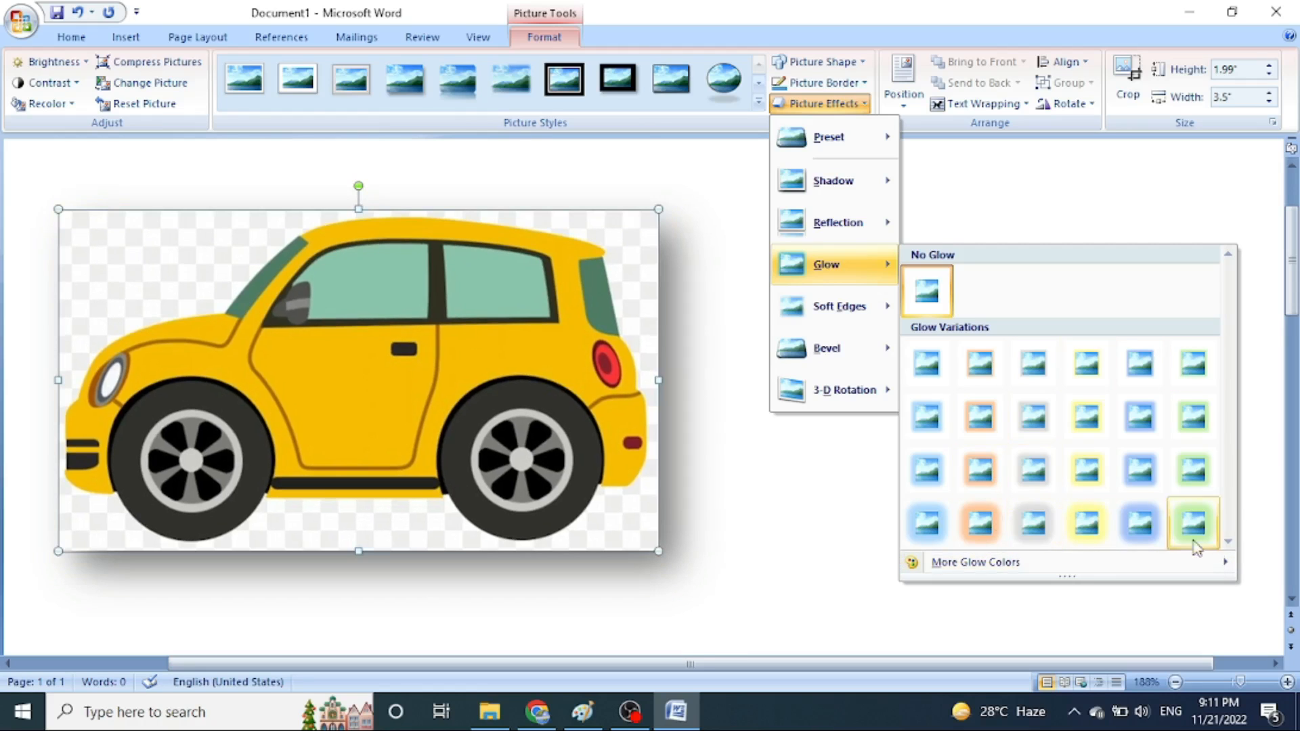
click(826, 83)
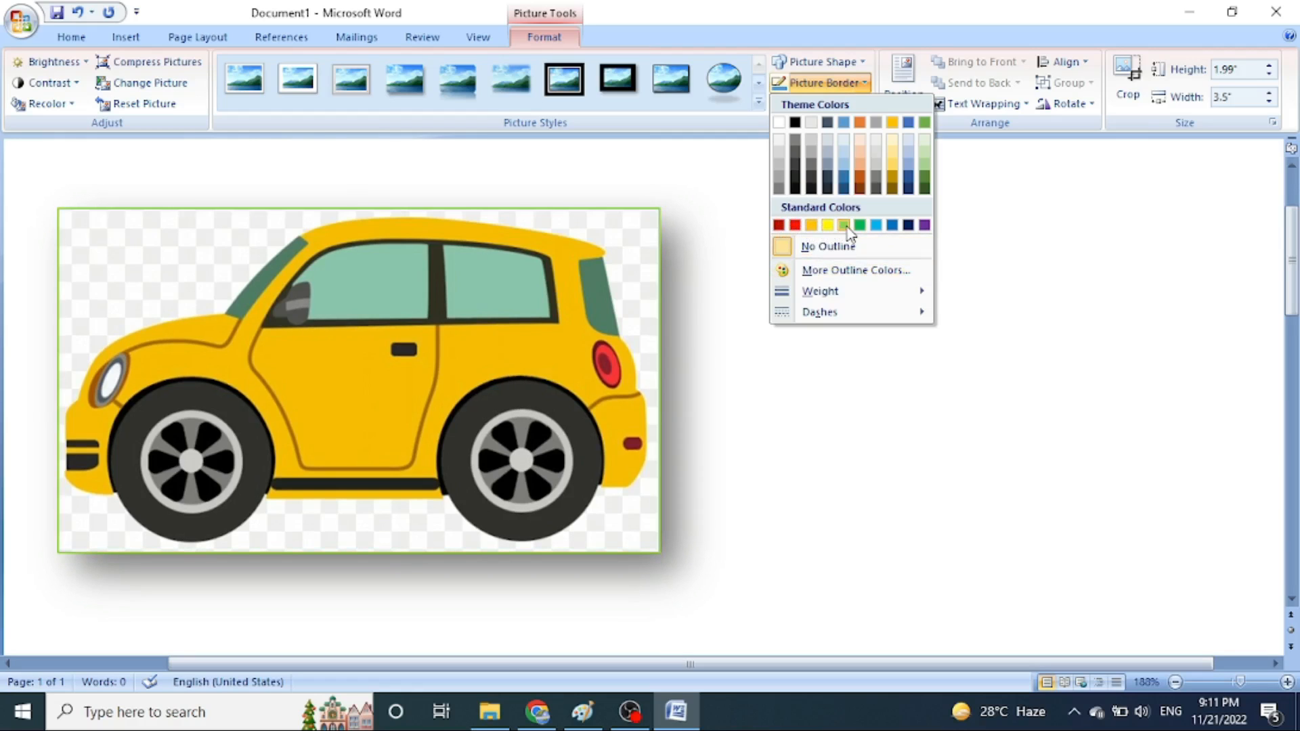
click(843, 123)
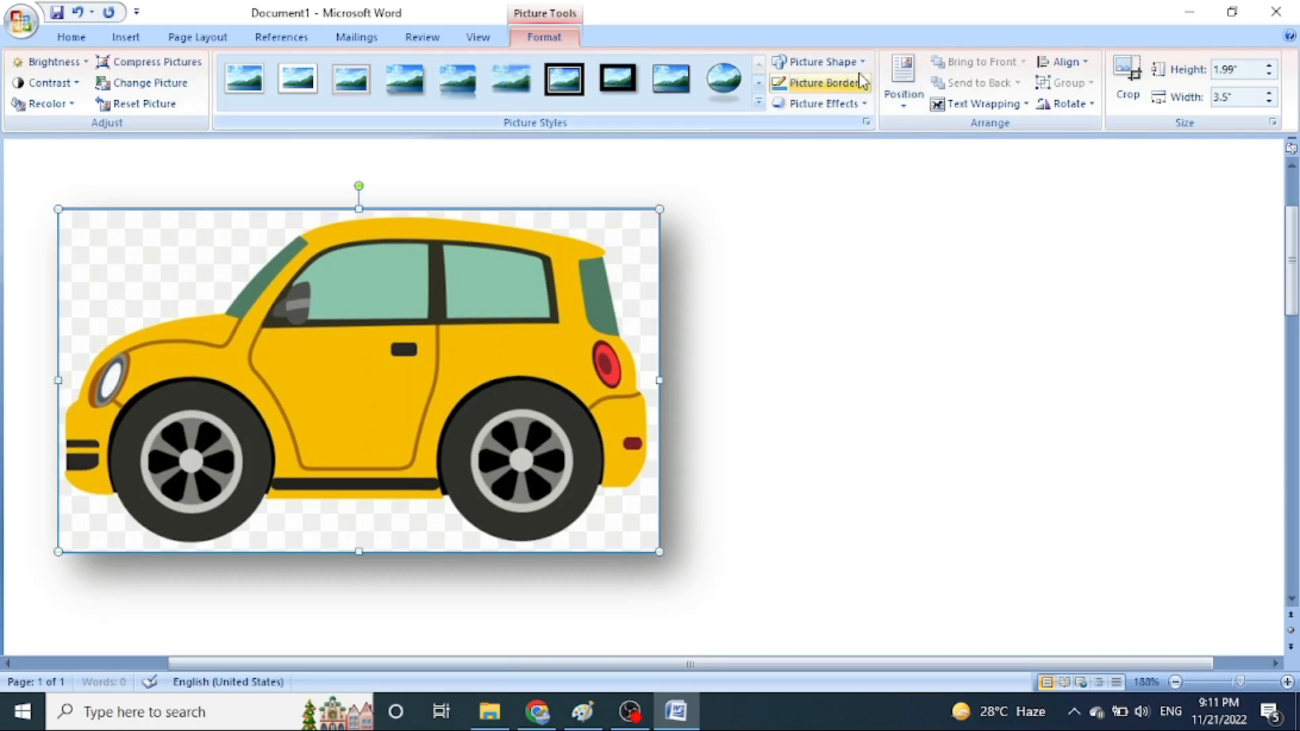
Check the available page positions for the car picture and flip the picture horizontally
click(908, 109)
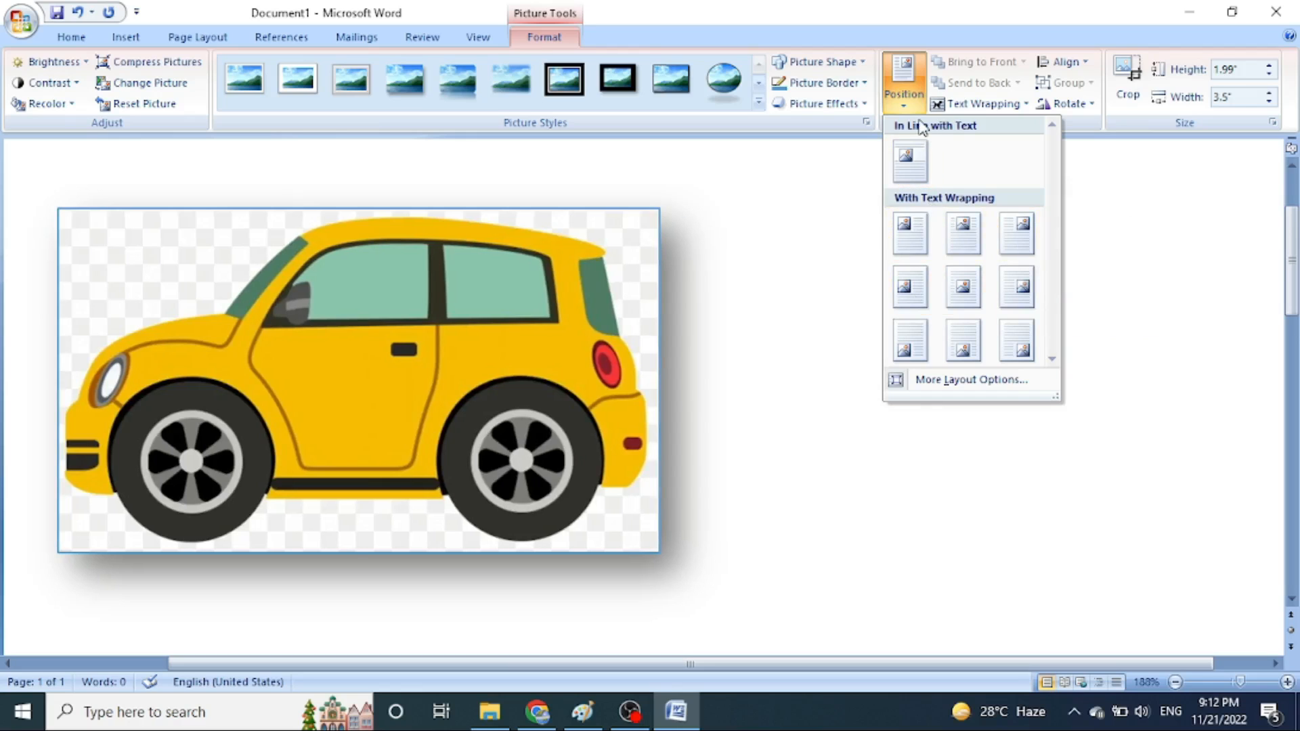
click(900, 79)
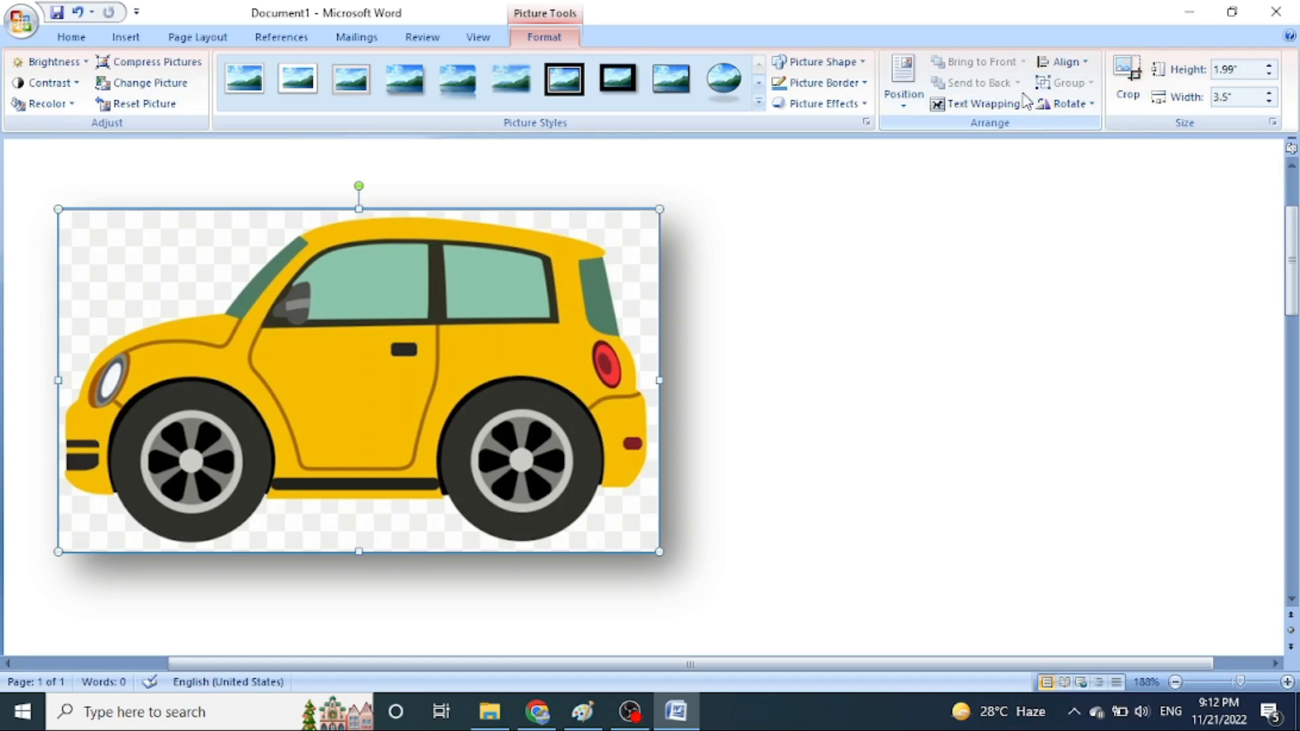
click(1081, 112)
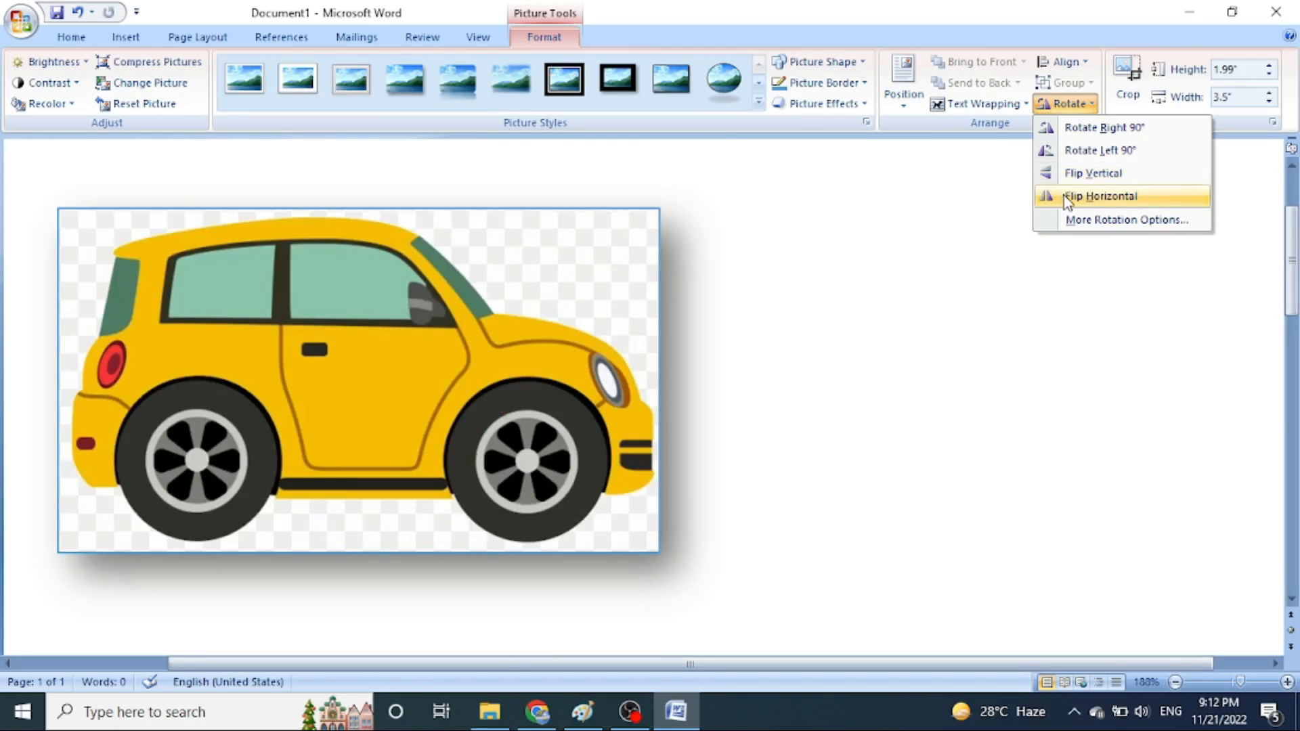
click(1065, 196)
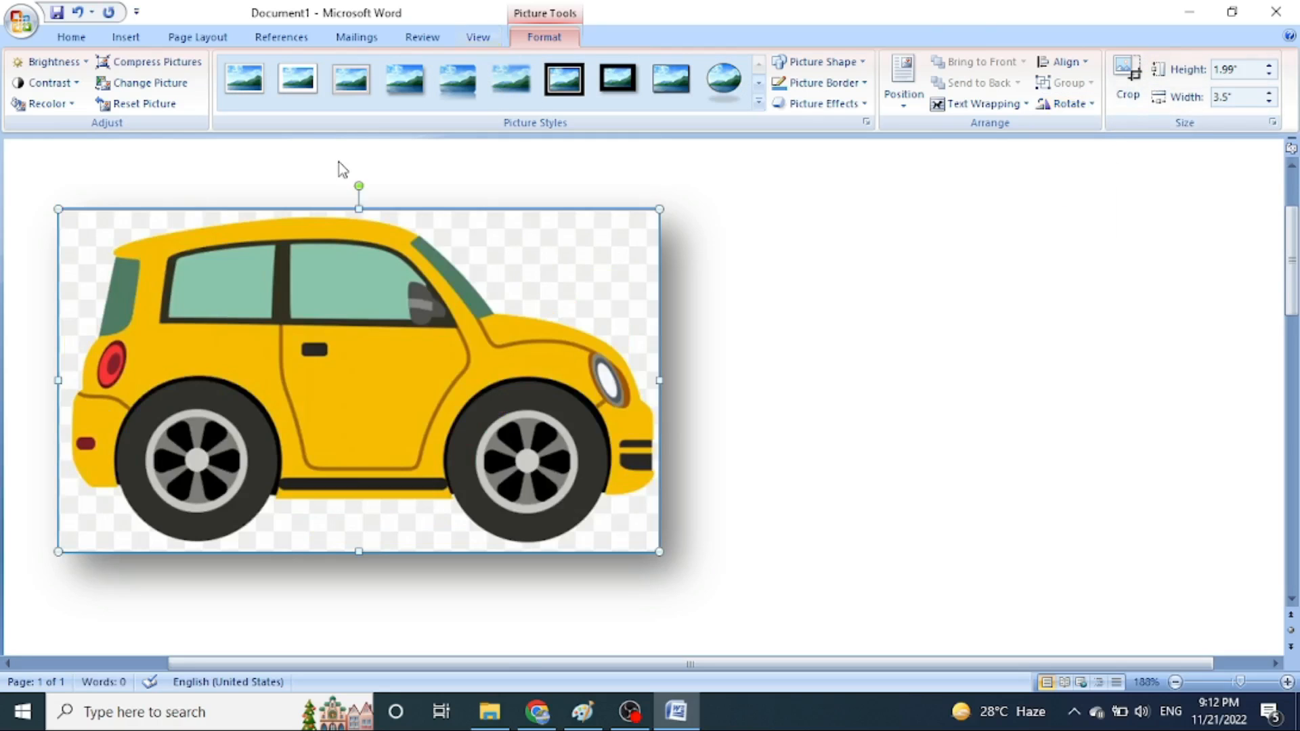
Set the car picture's contrast to +20 % and open the file dialog for replacing the picture, closing it without a choice
click(80, 83)
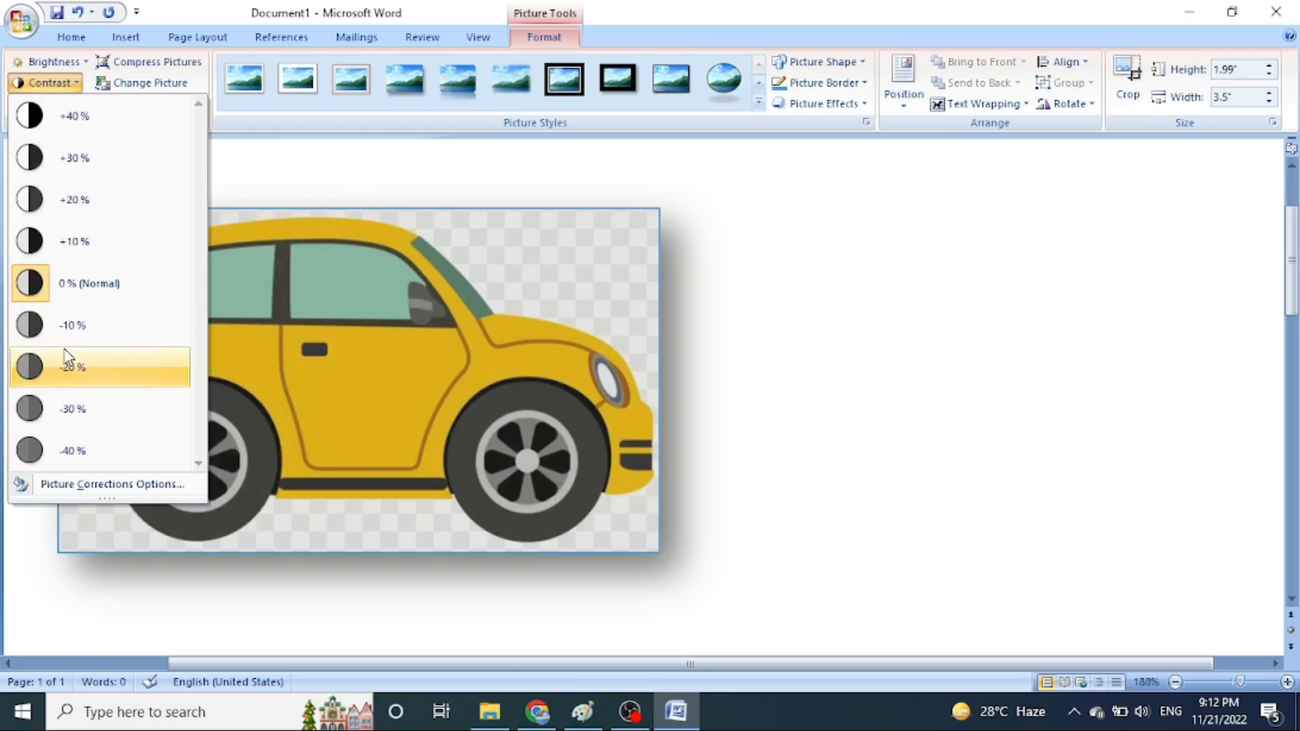
click(97, 216)
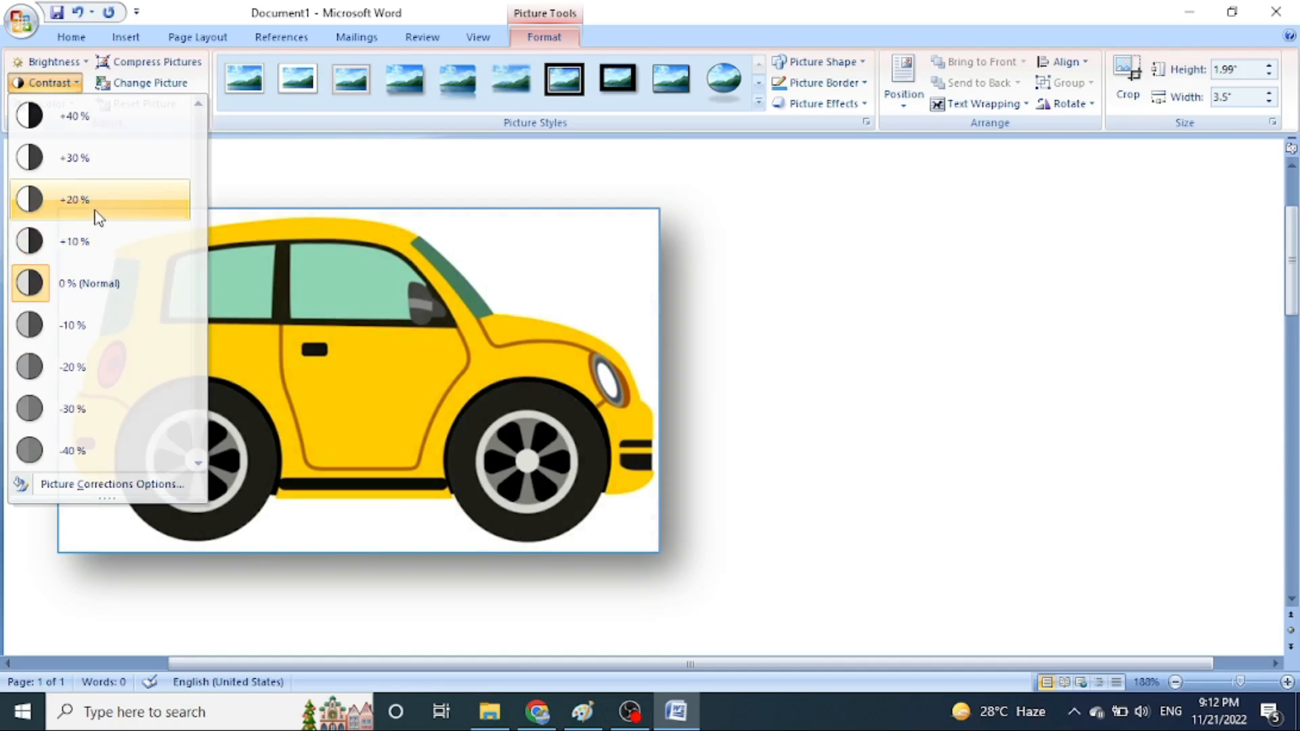
click(183, 89)
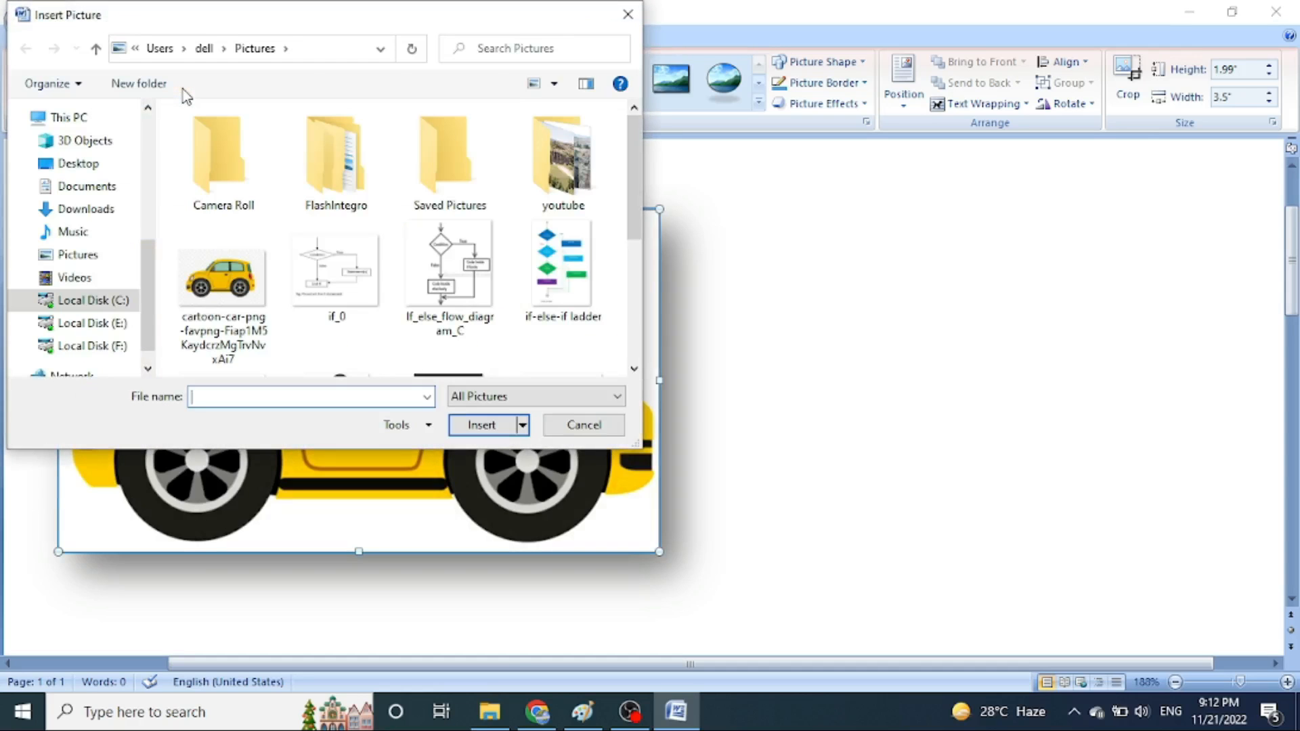
click(628, 17)
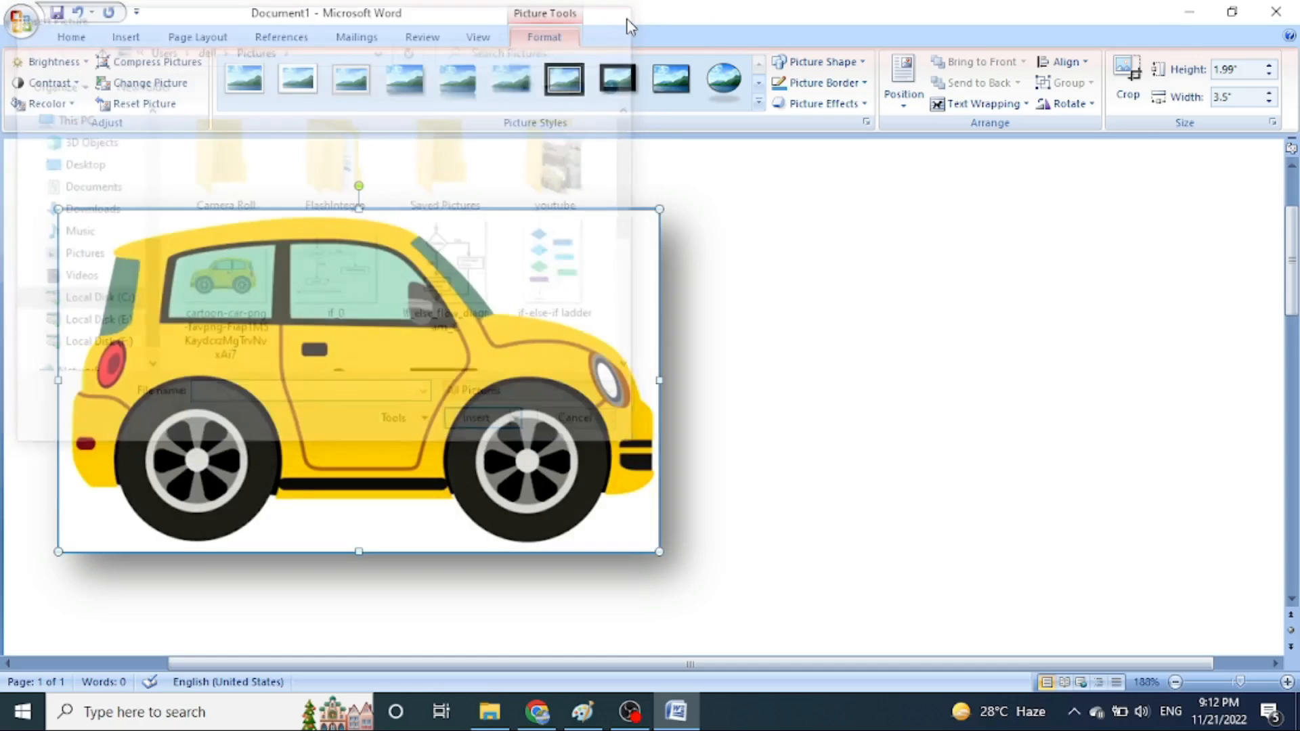
Preview the dark recolor variations on the car picture and set it to No Recolor
click(48, 105)
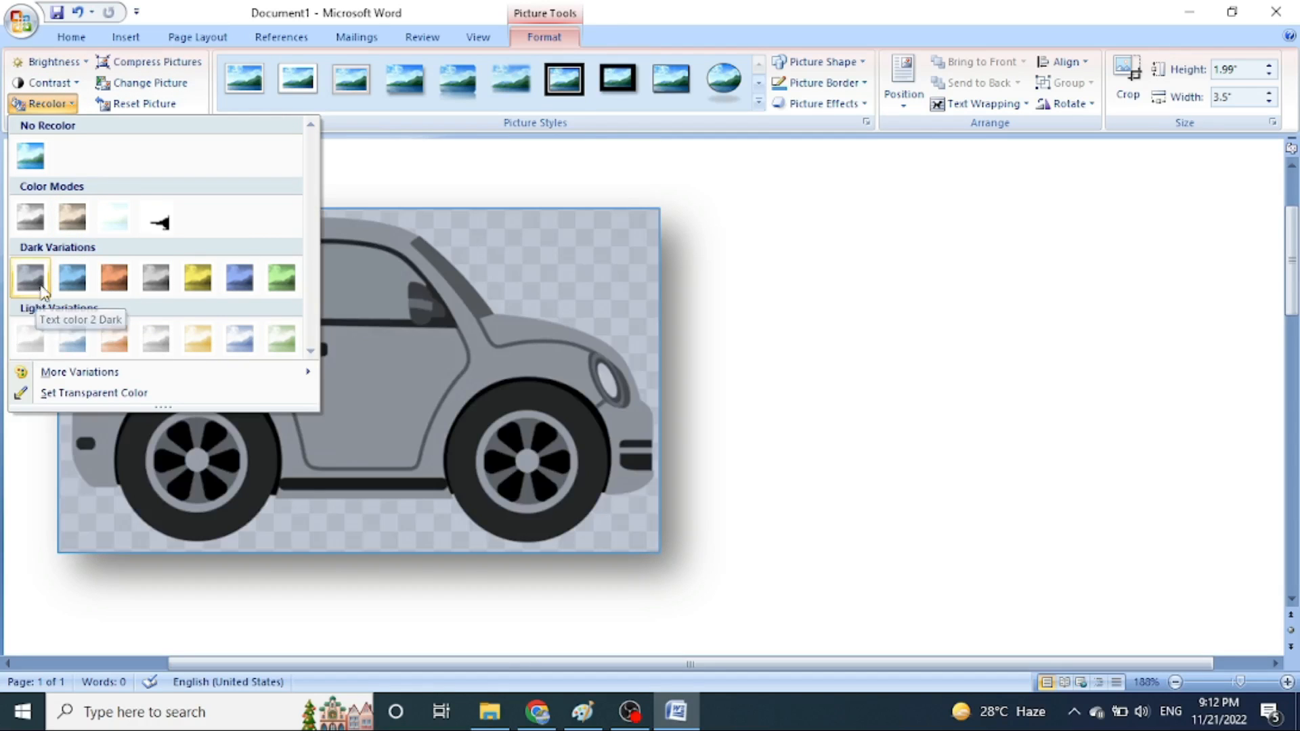
click(37, 161)
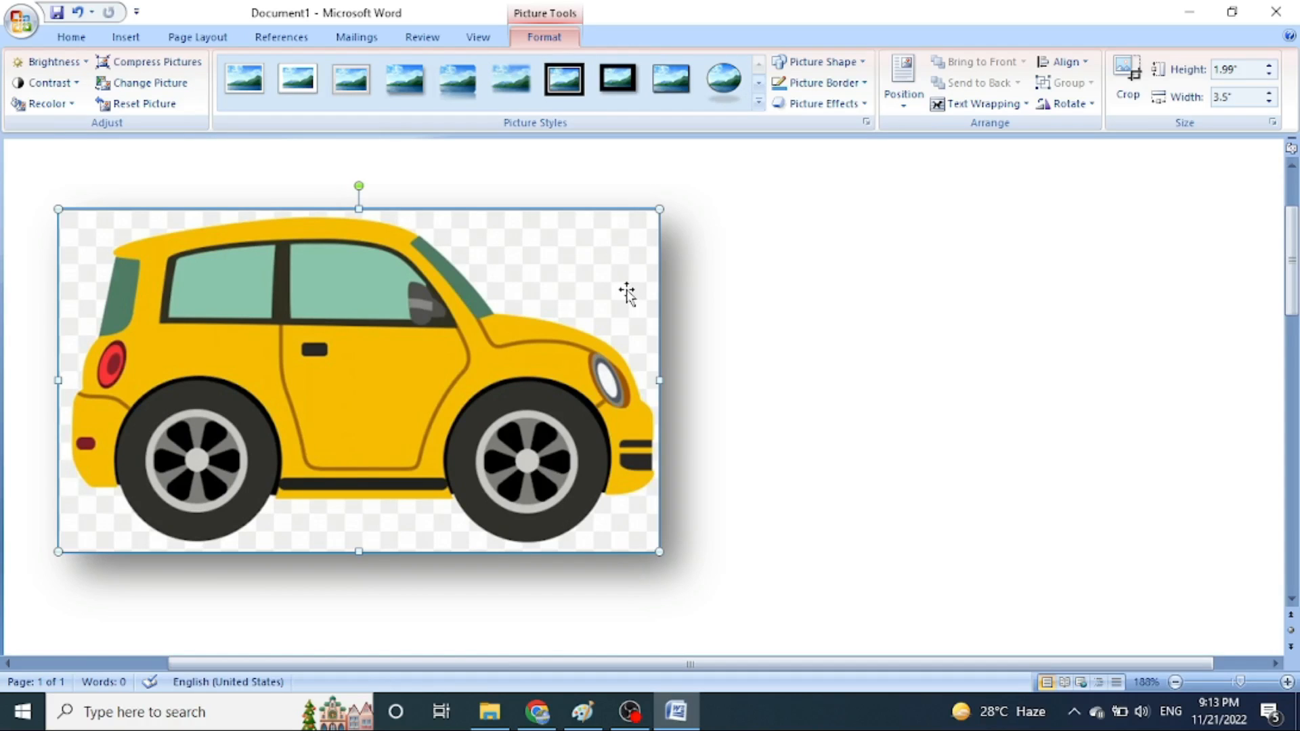
Start a new line below the car picture
click(862, 477)
key(Return)
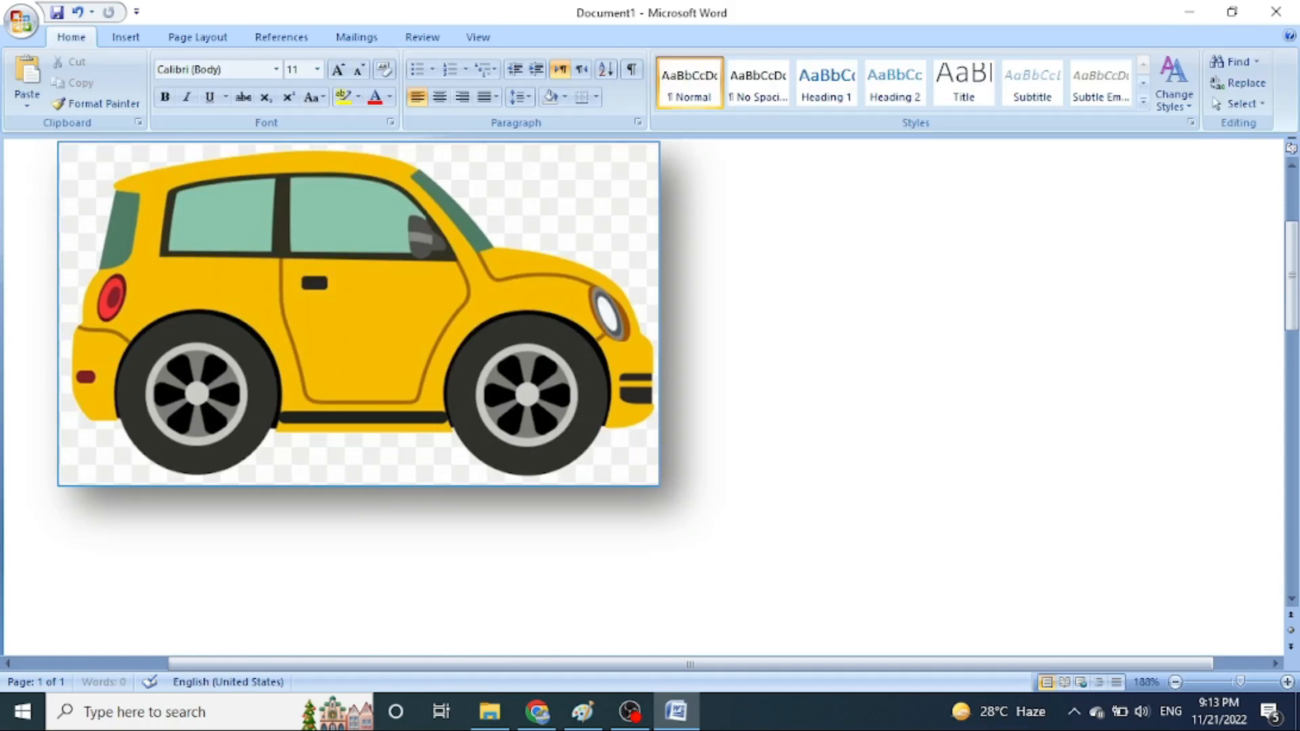
scroll(948, 305, down, 3)
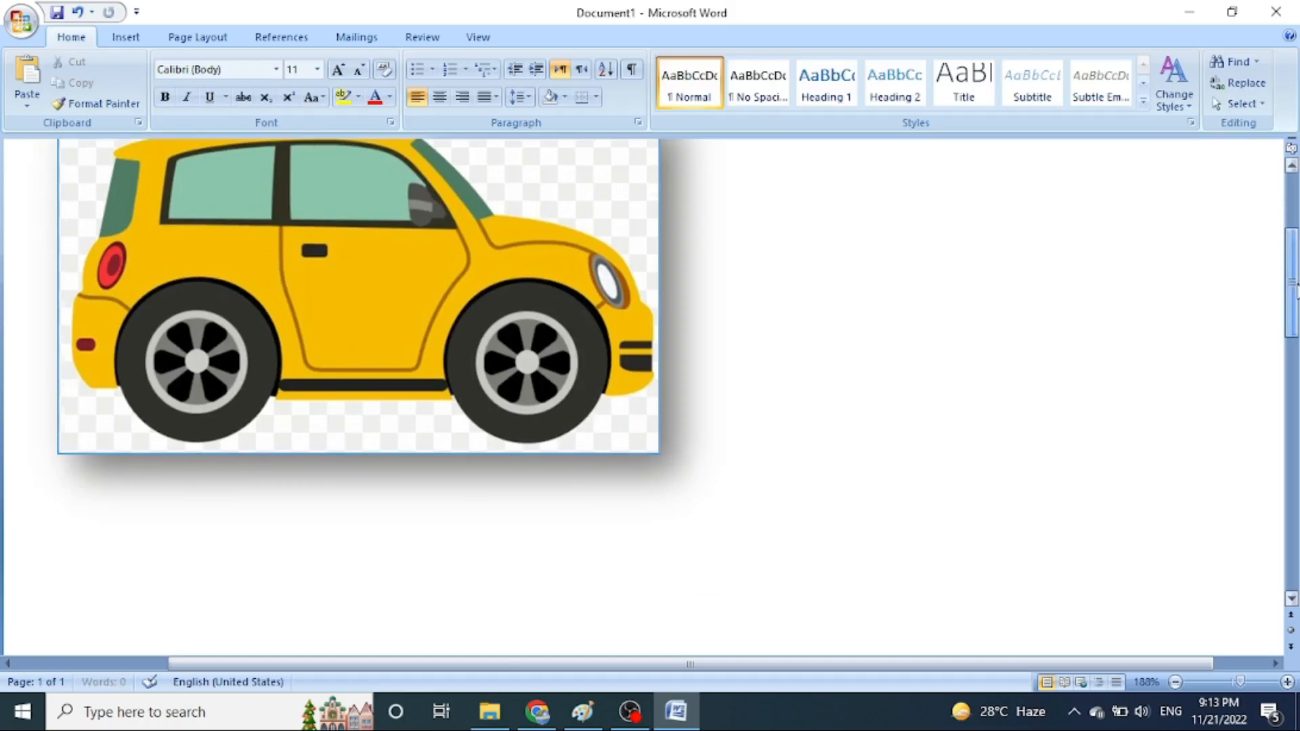
Search the clip art for "food", including additional images from Microsoft Office Online
click(129, 40)
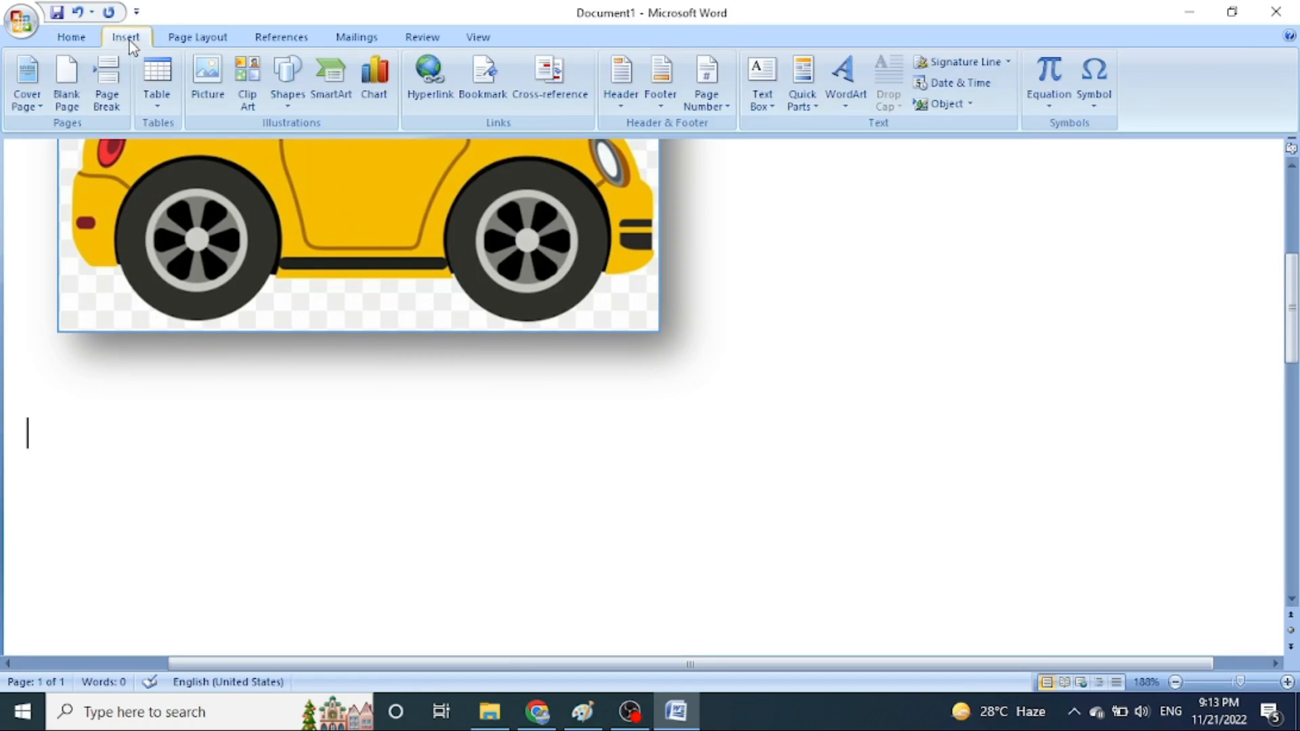
click(248, 105)
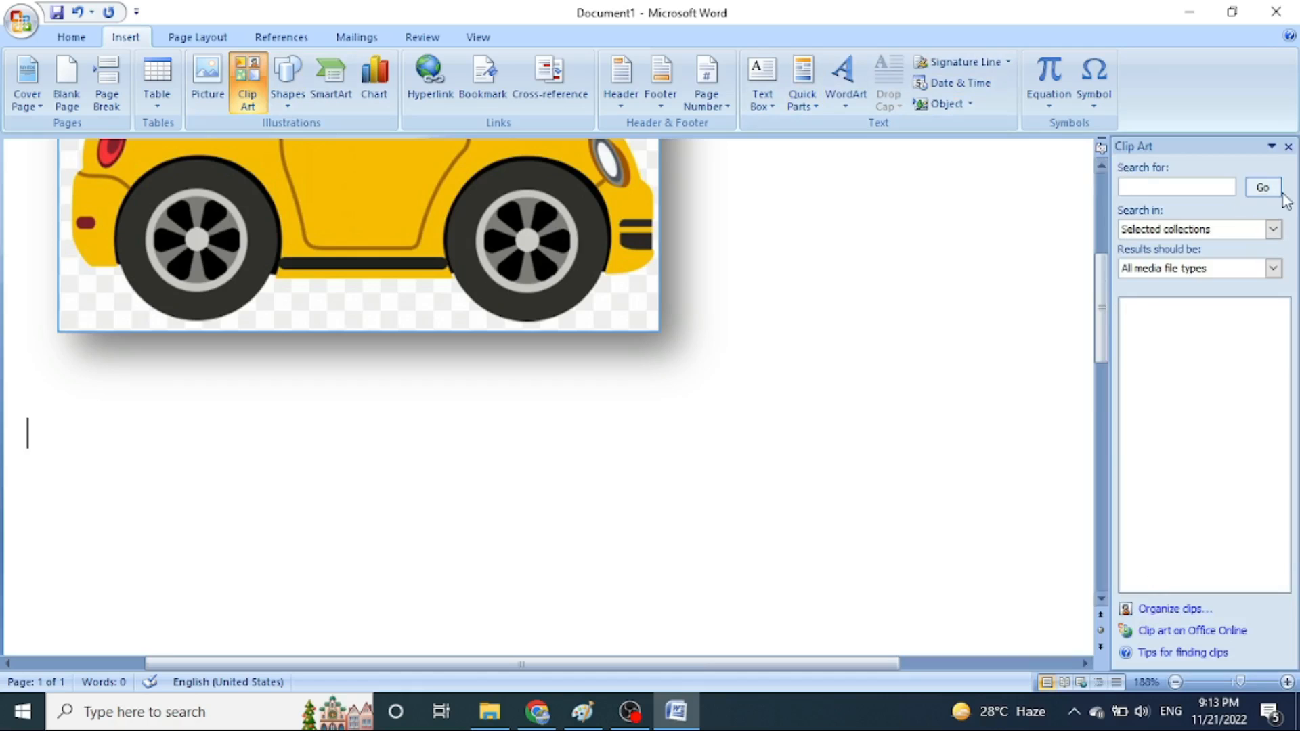
click(1201, 190)
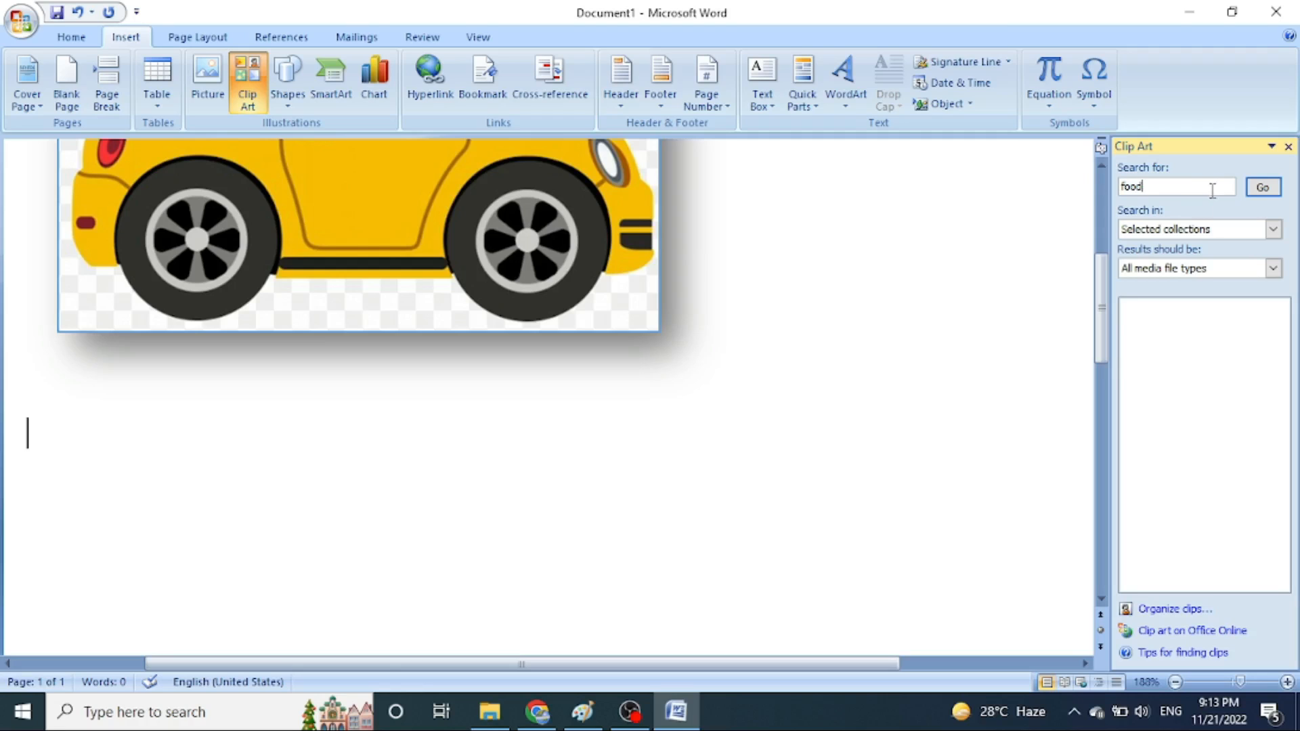
click(1259, 190)
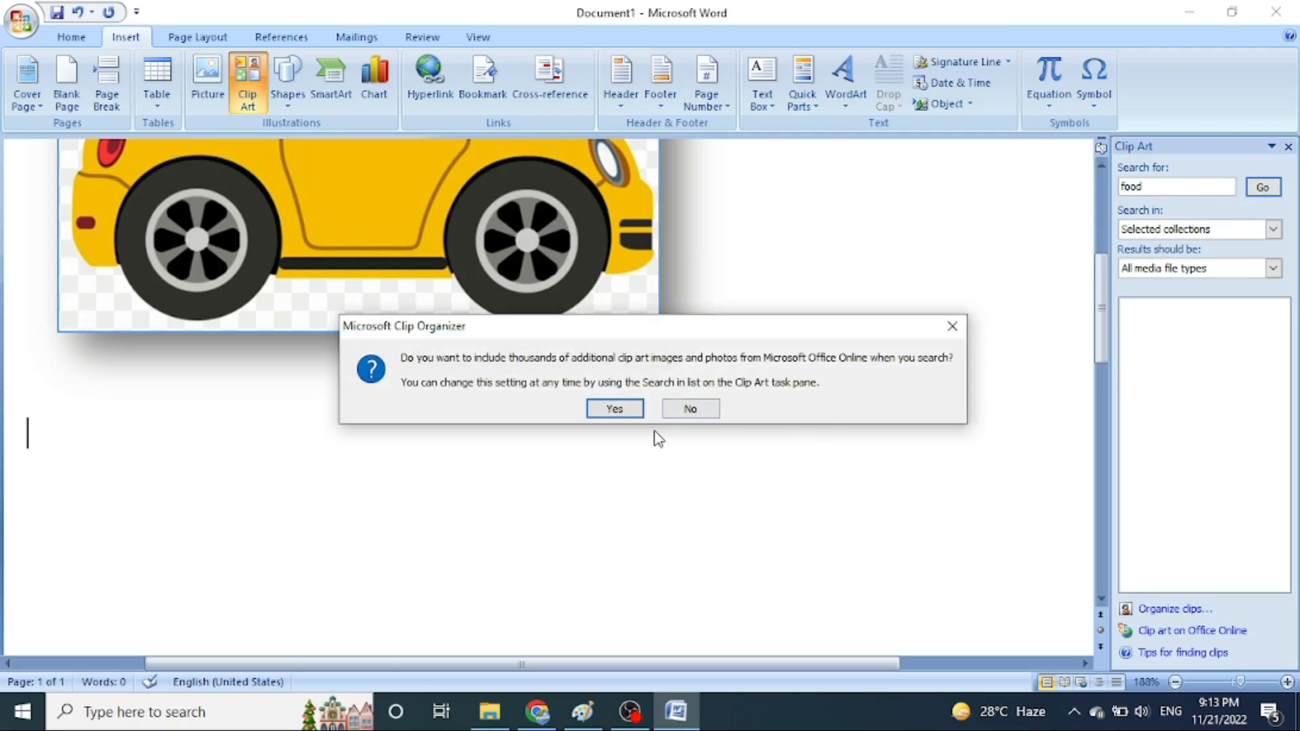
click(617, 412)
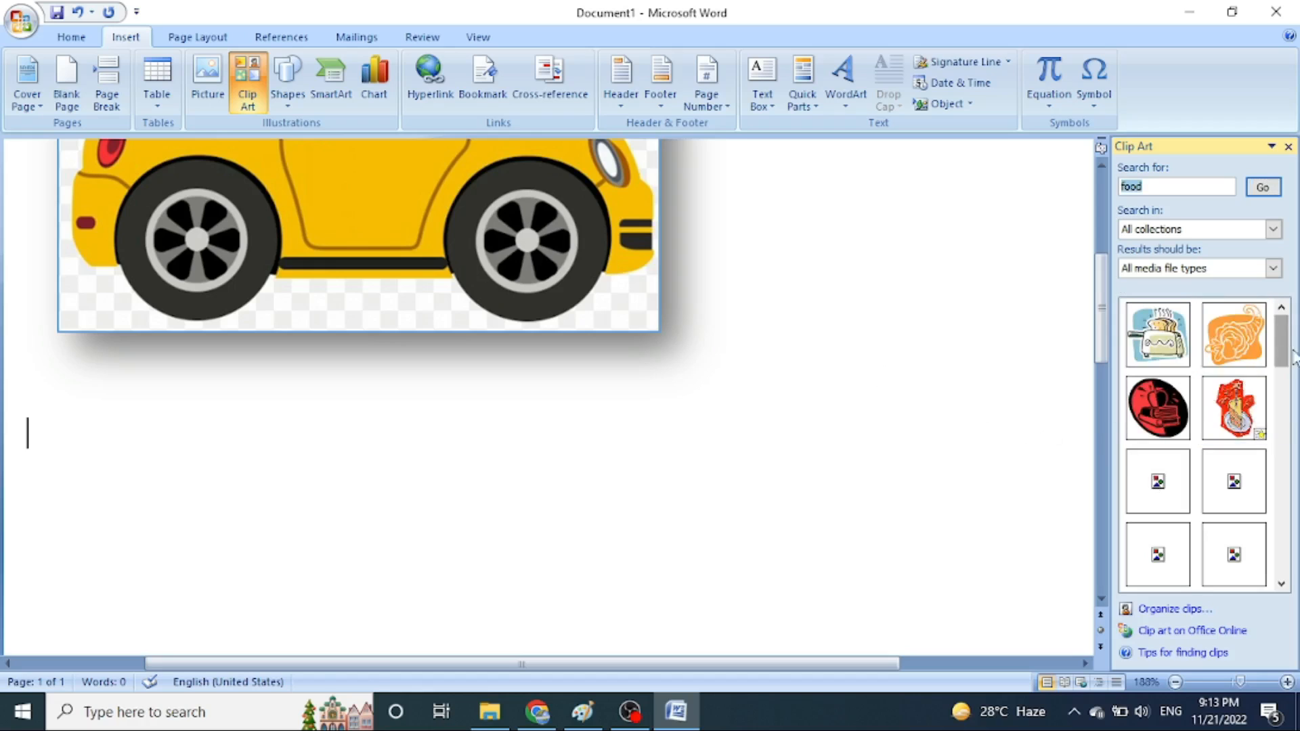
Try to insert the online photo of a food plate with lime from the clip art results
drag(1281, 364, 1284, 374)
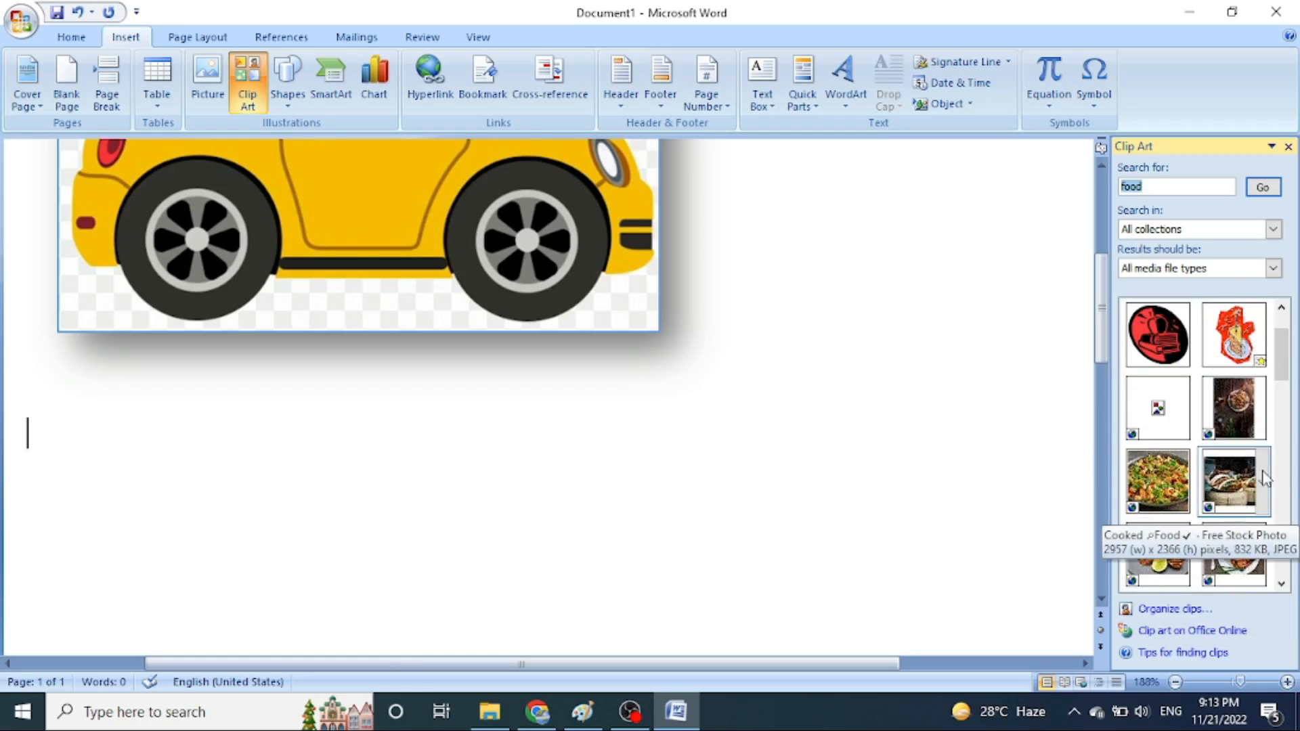
drag(1286, 383, 1285, 394)
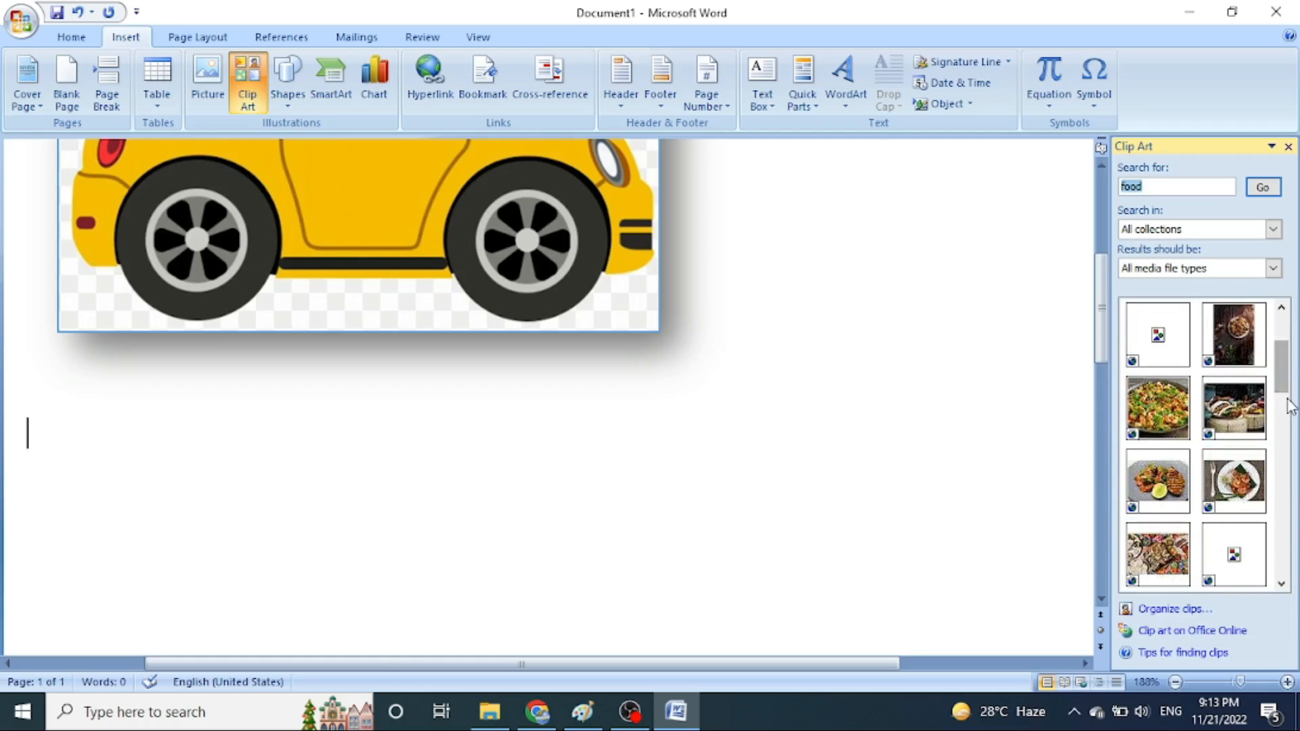
click(1165, 506)
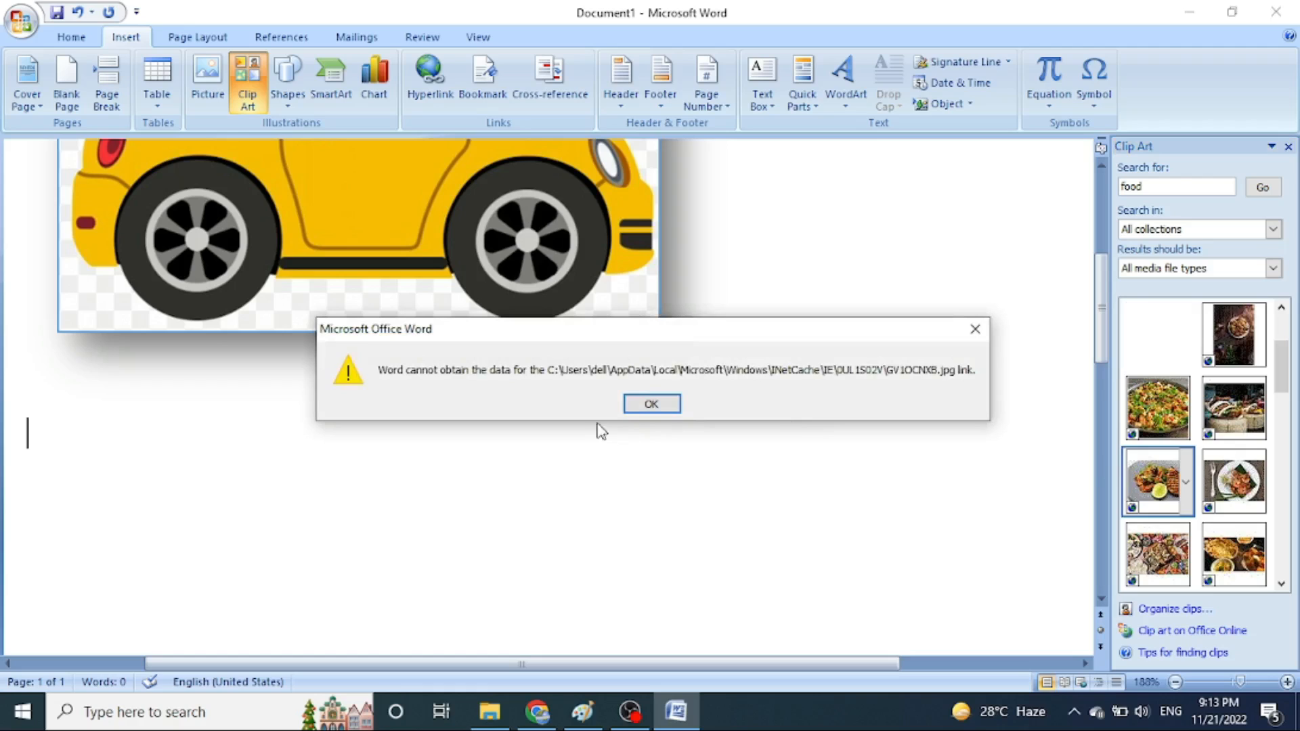
click(650, 405)
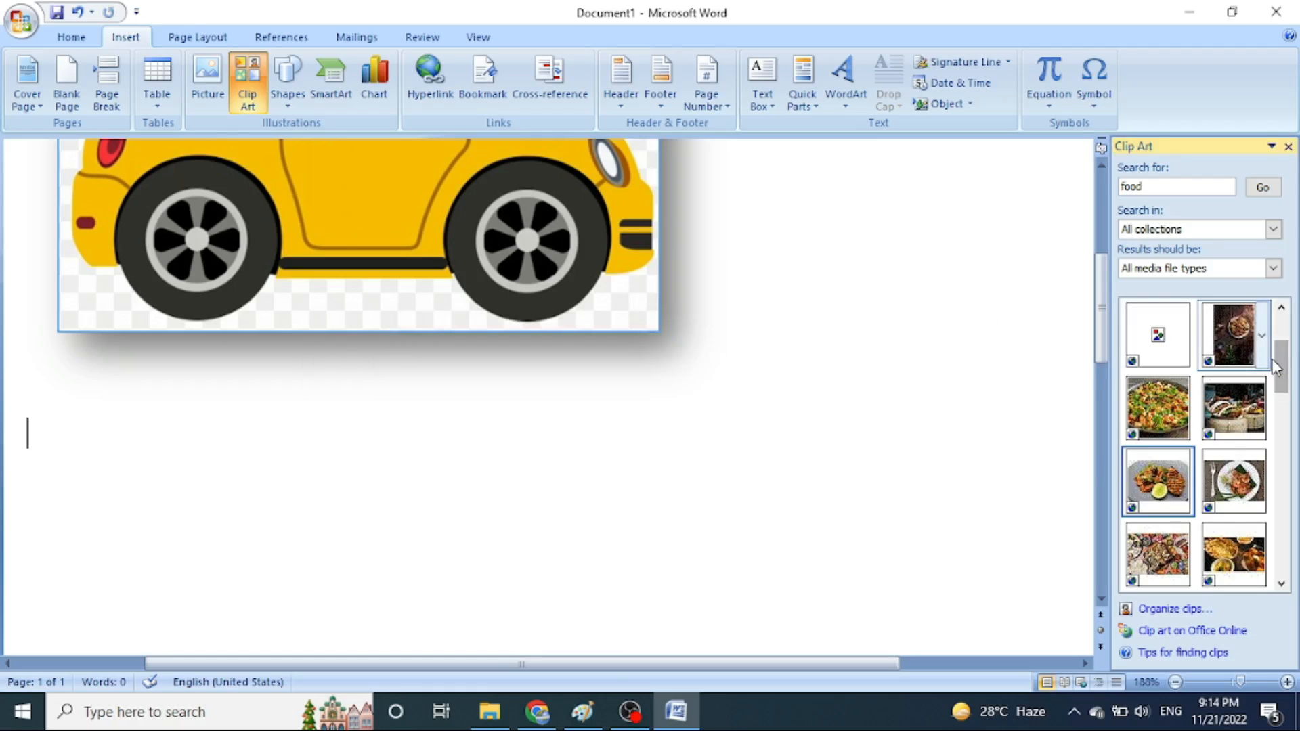
Insert the toaster clip art on the line below the car picture and try to move it sideways
drag(1276, 366, 1281, 332)
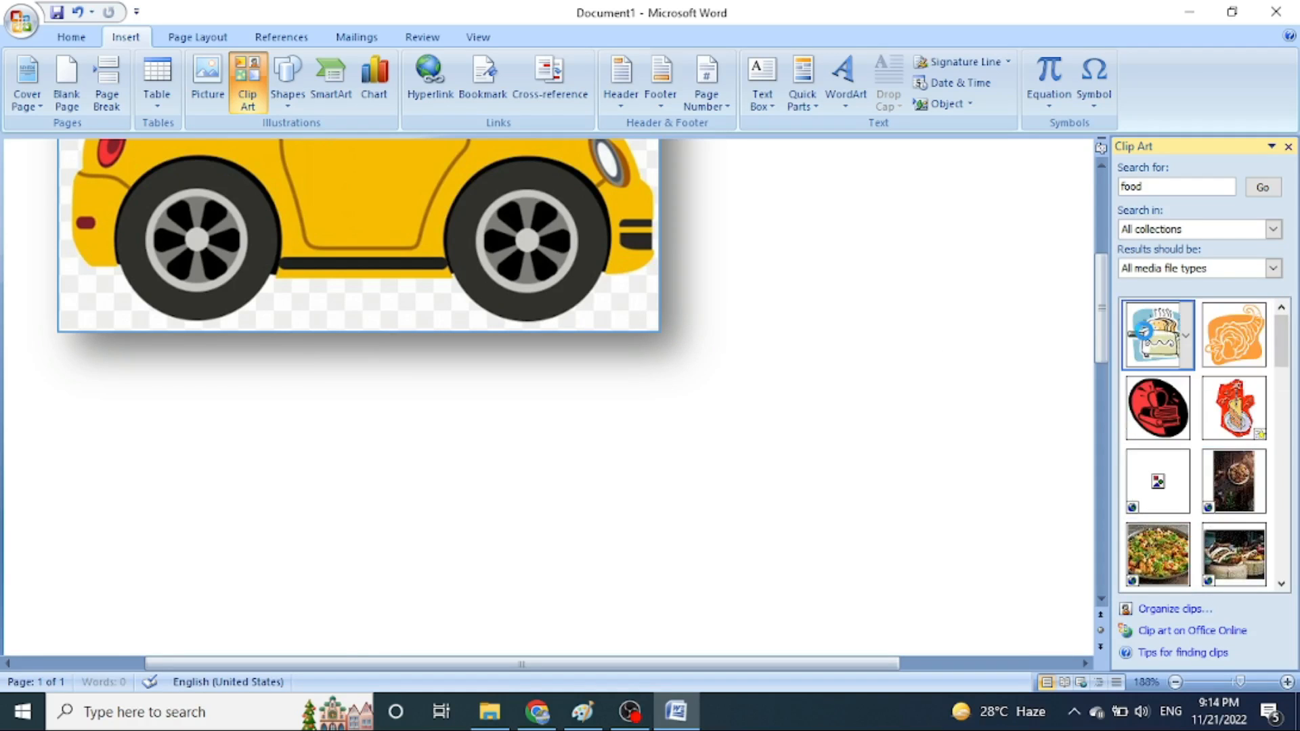
click(1143, 332)
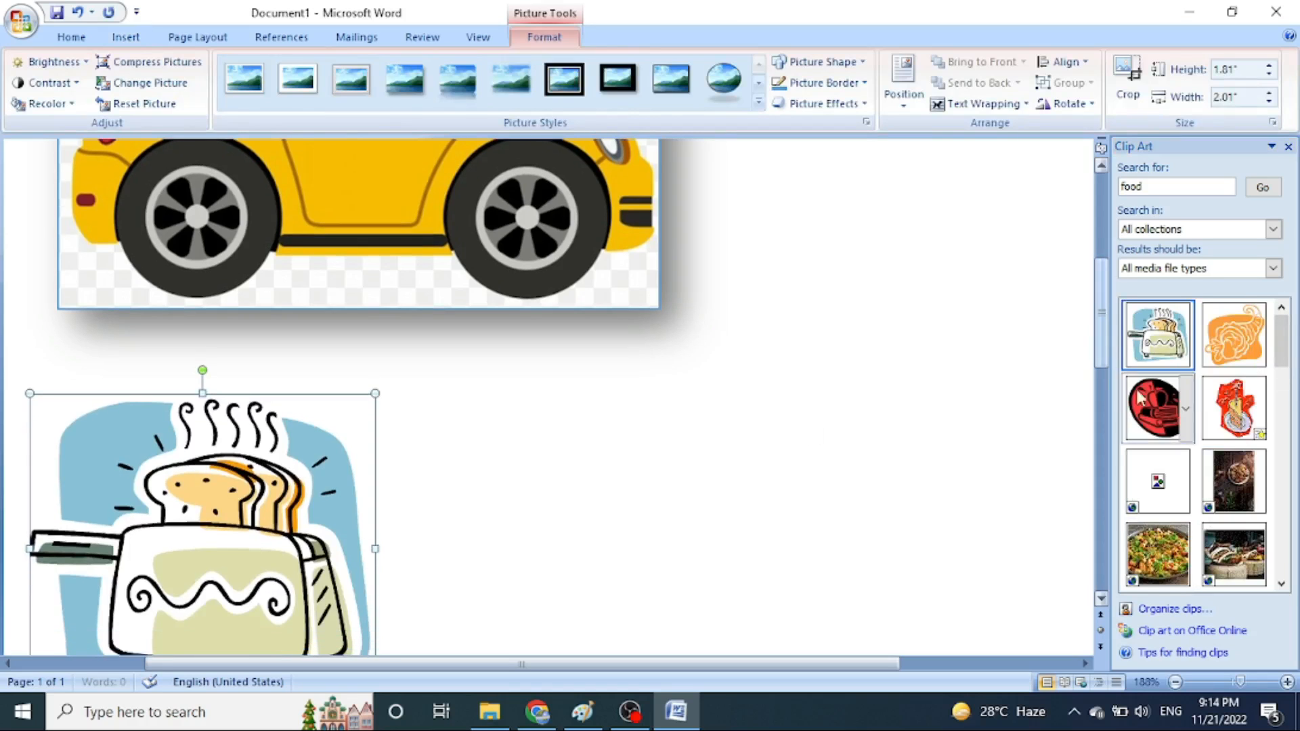
drag(274, 532, 609, 470)
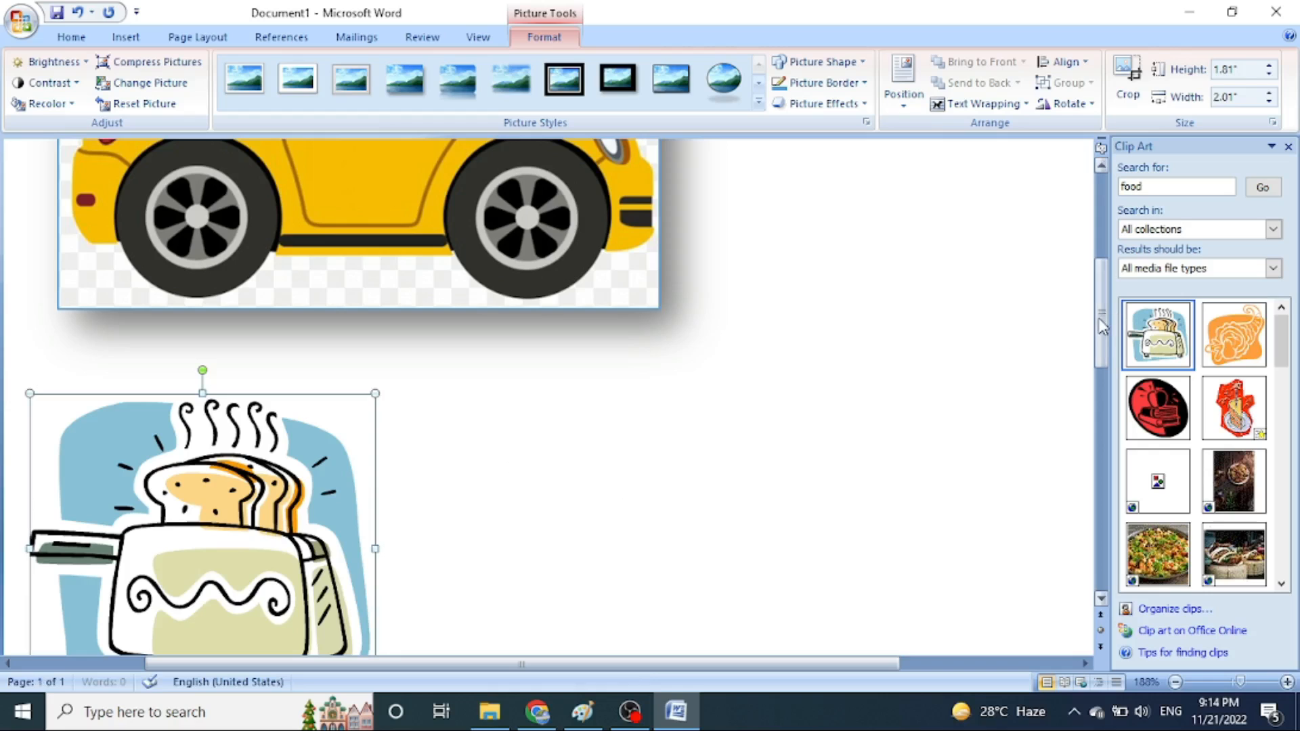
drag(1101, 327, 1101, 366)
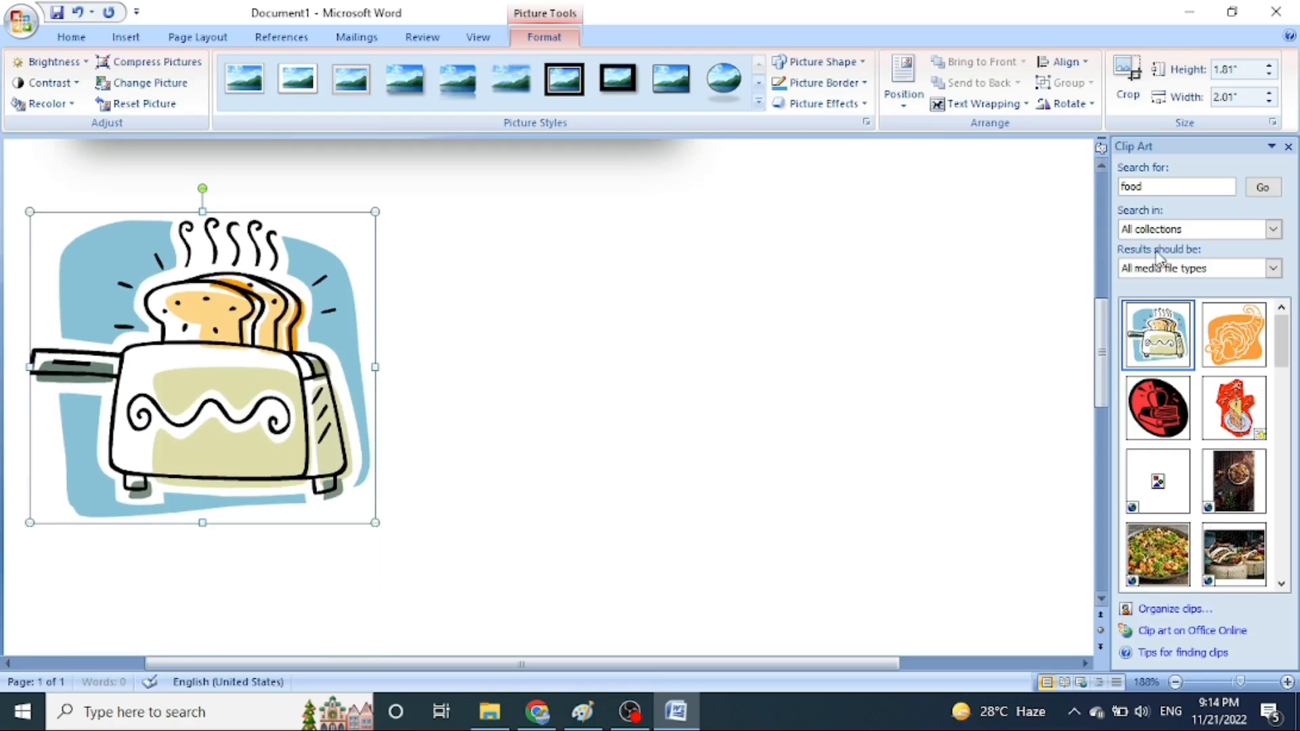
Clear the clip art search term and list the clips from all collections
click(1169, 186)
key(BackSpace)
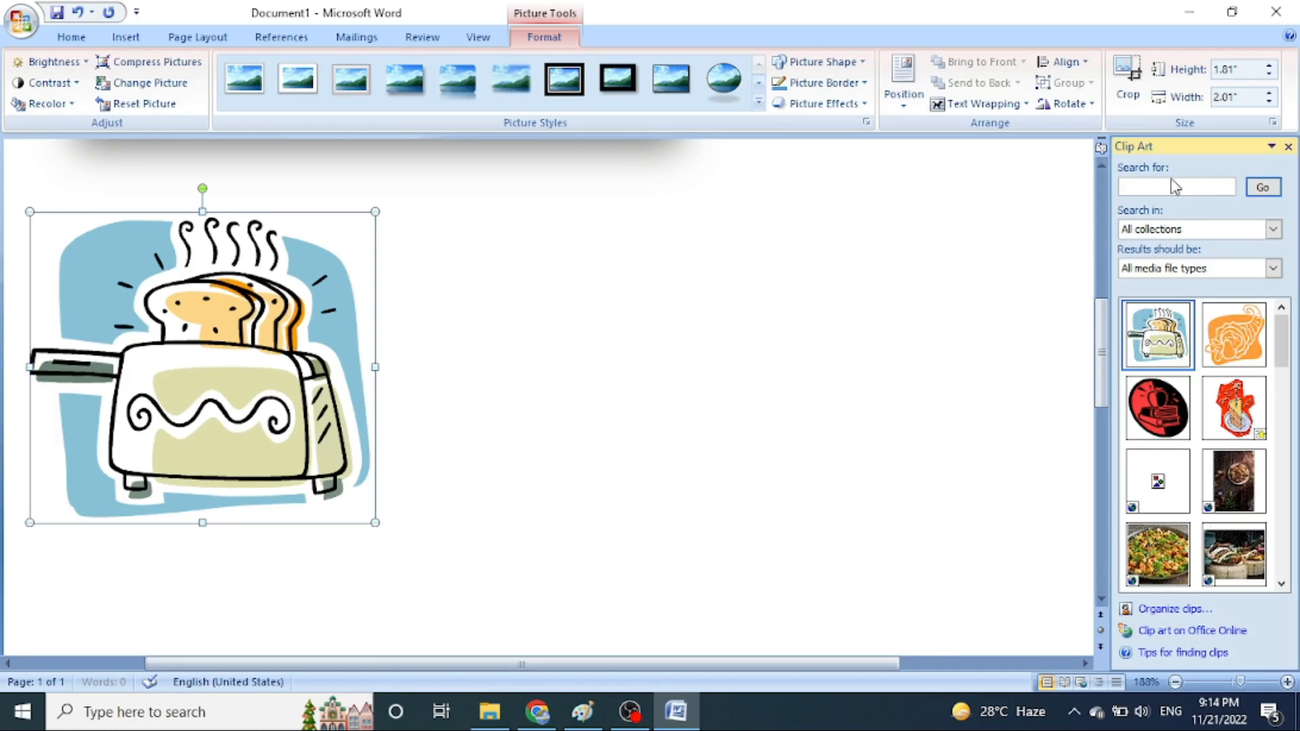
click(1260, 187)
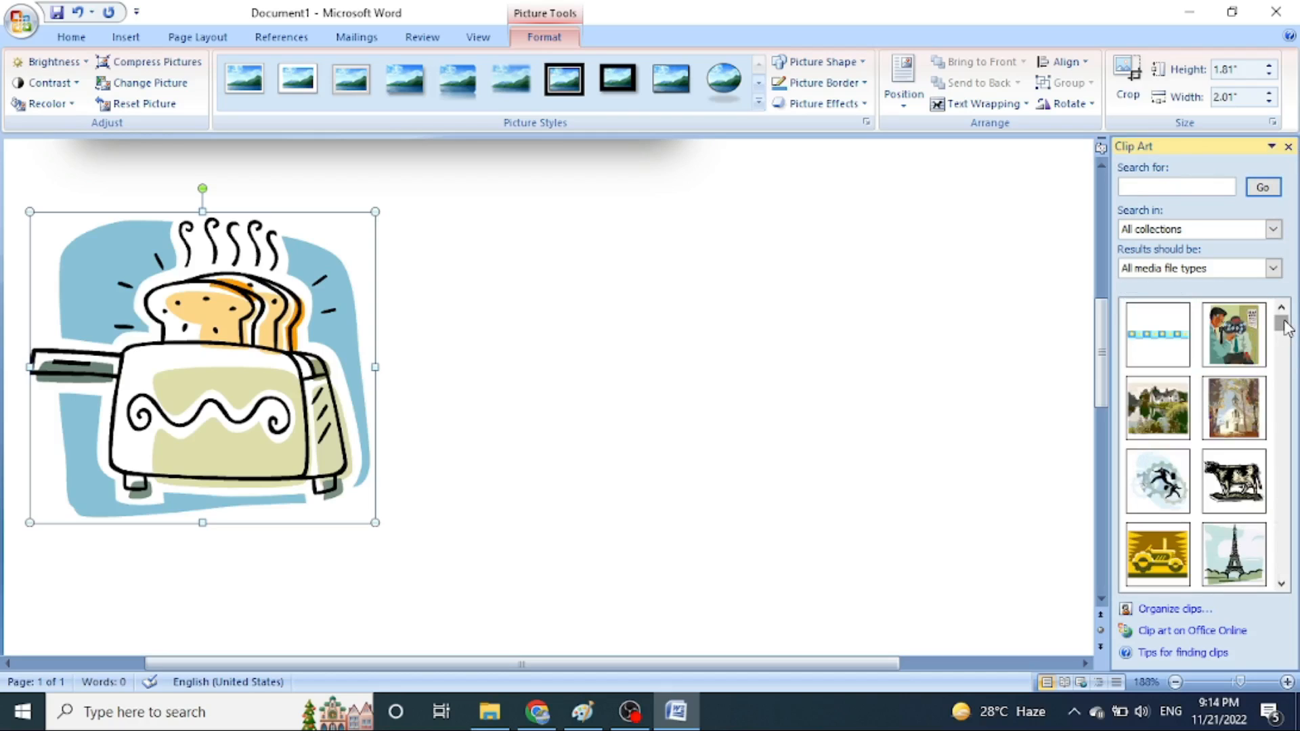
Insert the floppy disks clip art and the tooth with toothbrush clip art beside the toaster
scroll(1285, 327, down, 3)
scroll(1285, 329, up, 1)
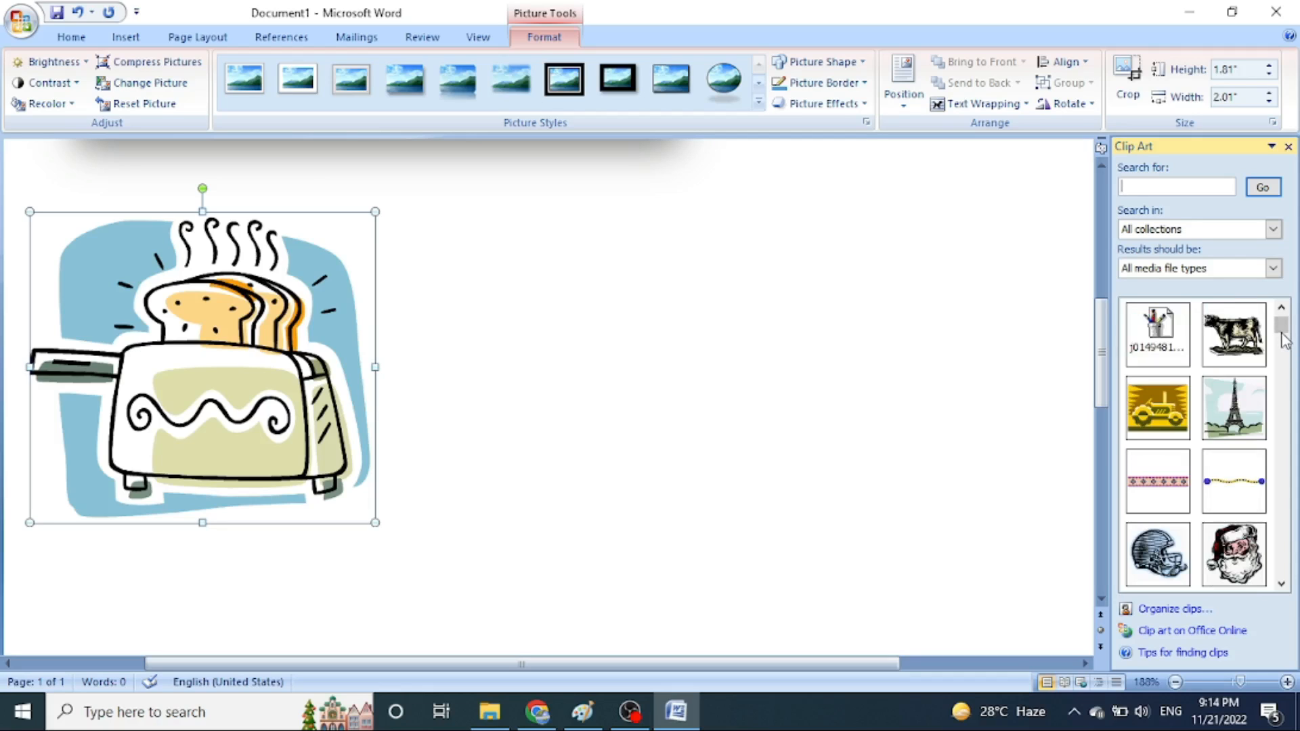
scroll(1284, 340, down, 2)
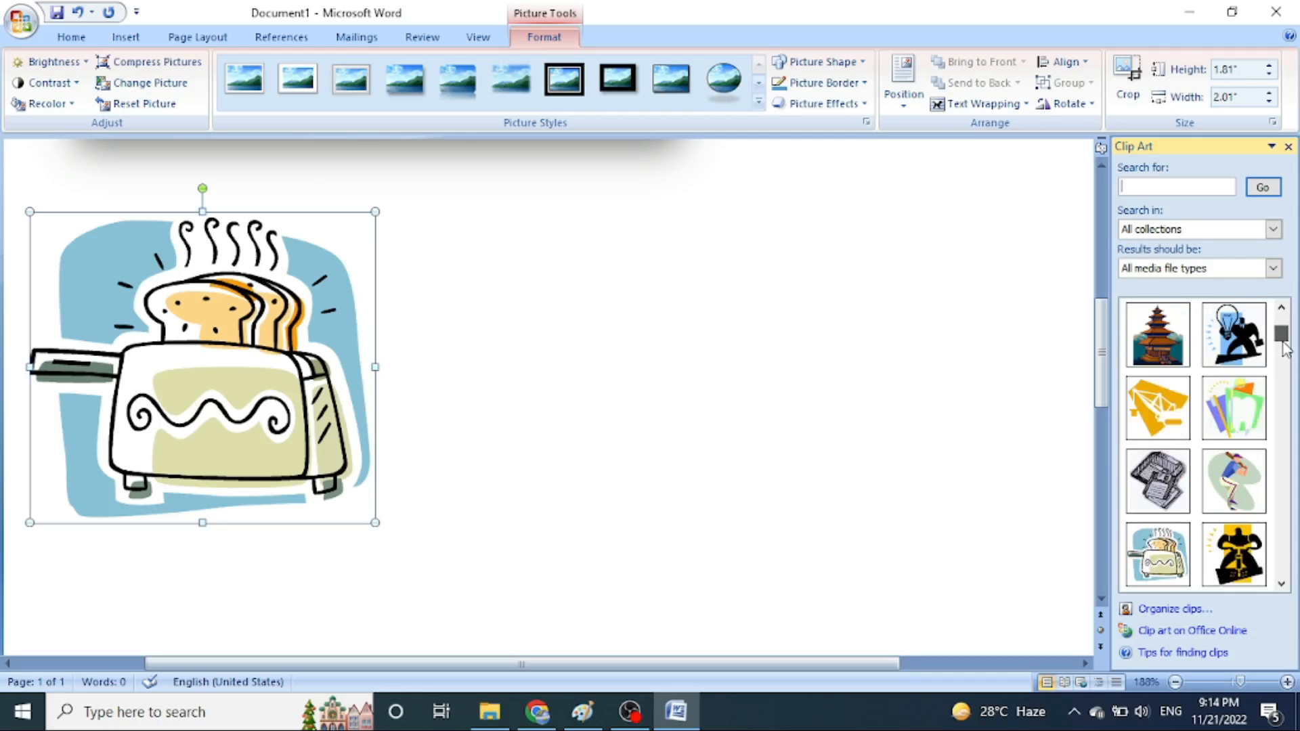
click(1154, 499)
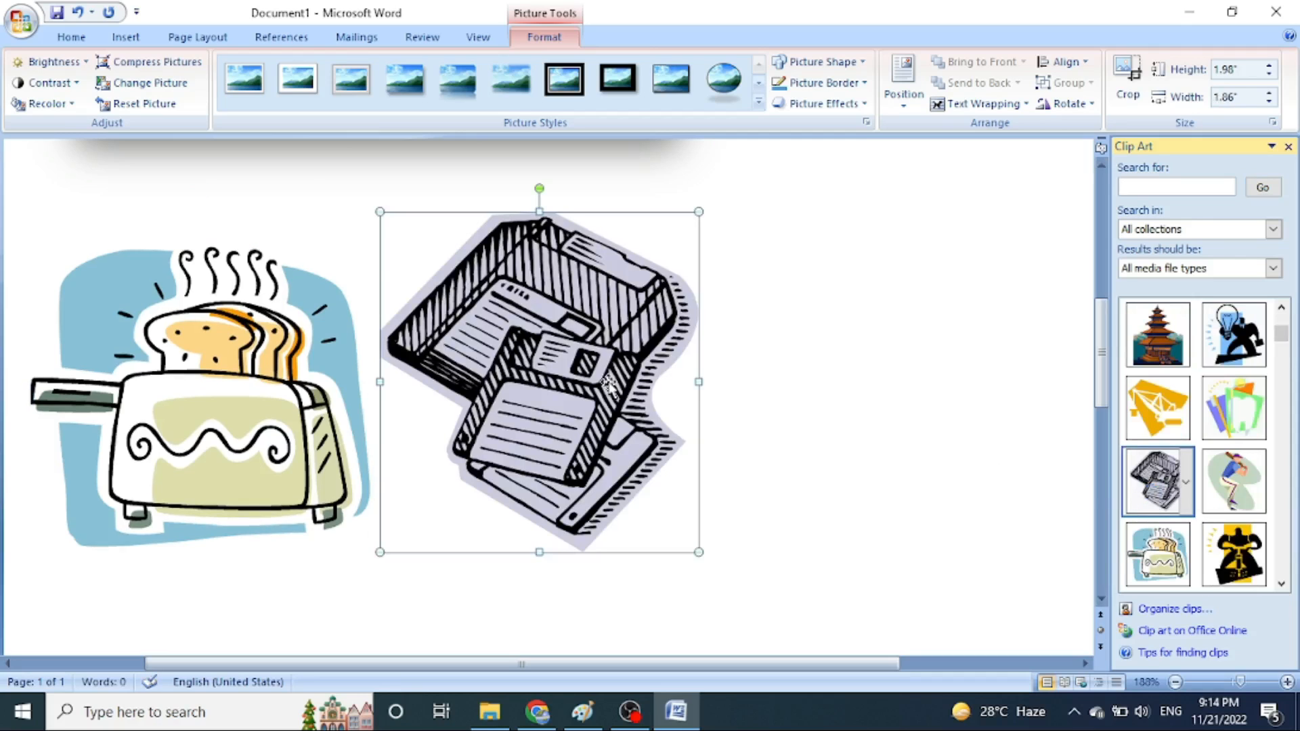
click(1230, 427)
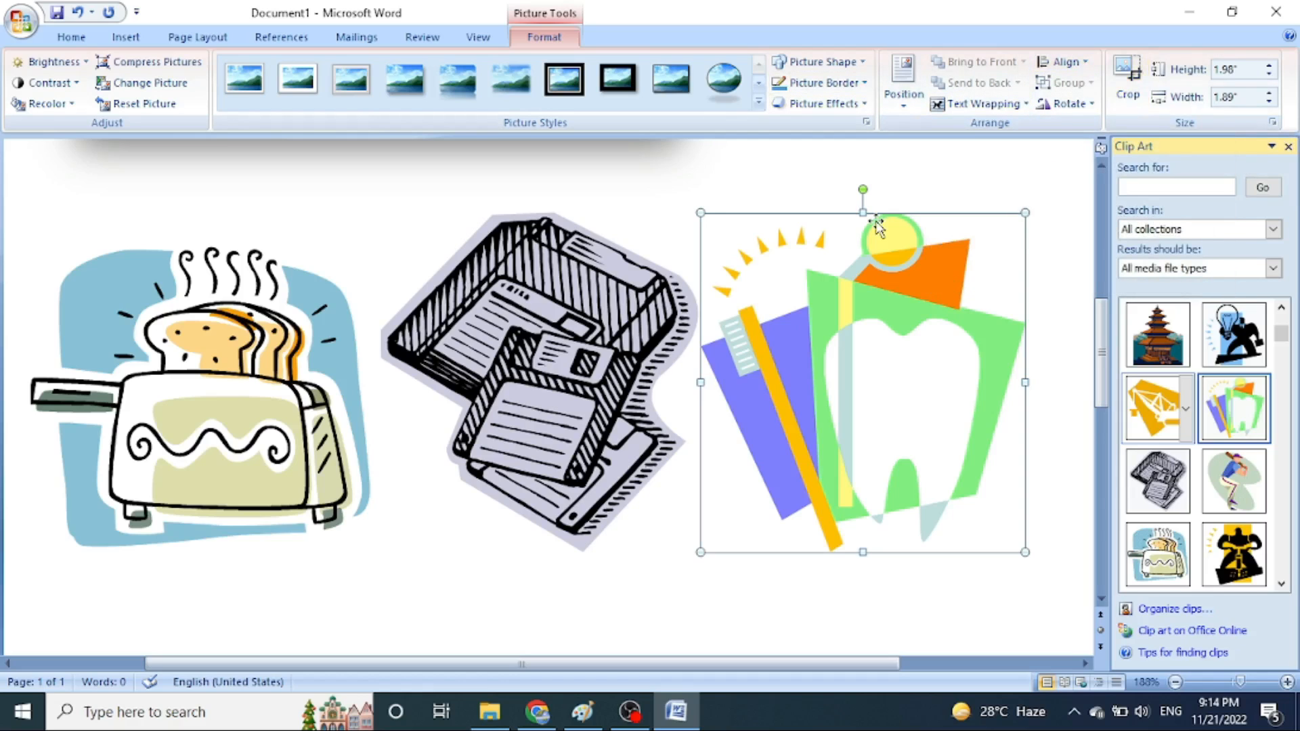
Apply the reflection variation in the second row, second column to the tooth with toothbrush clip art
click(839, 104)
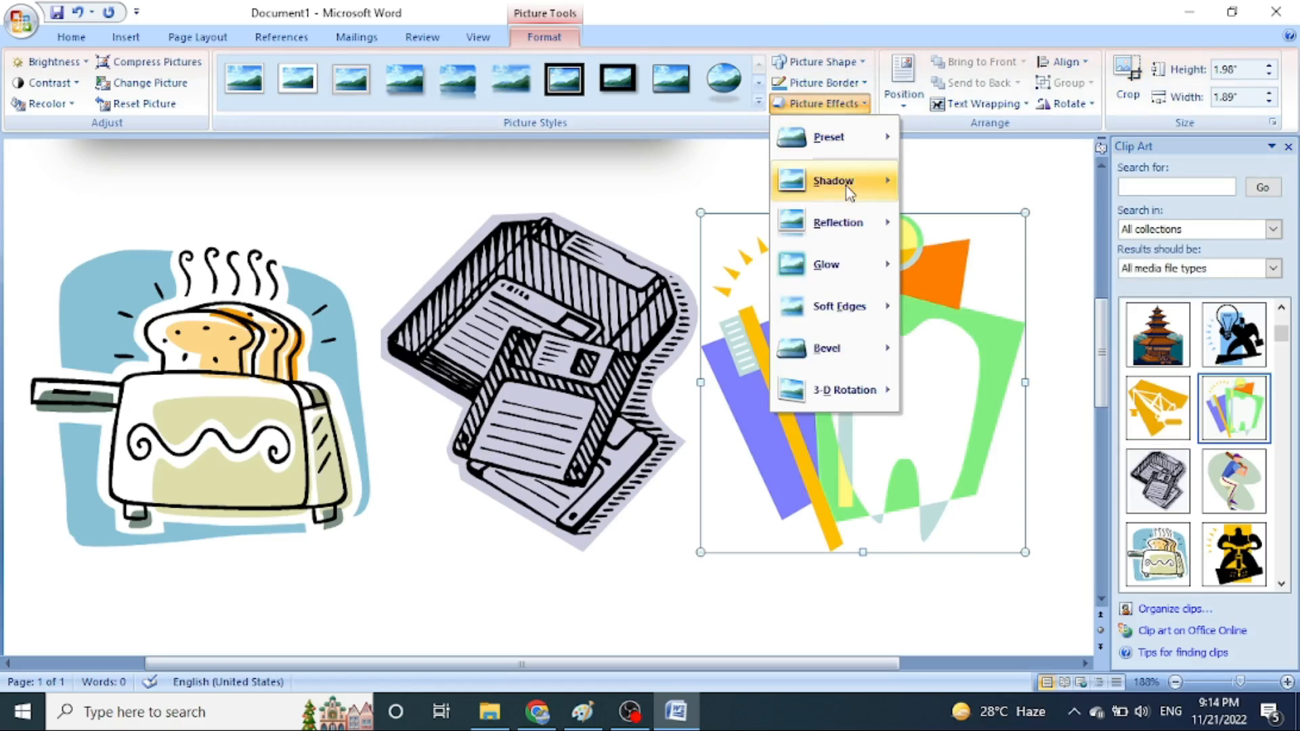
mouse_move(842, 223)
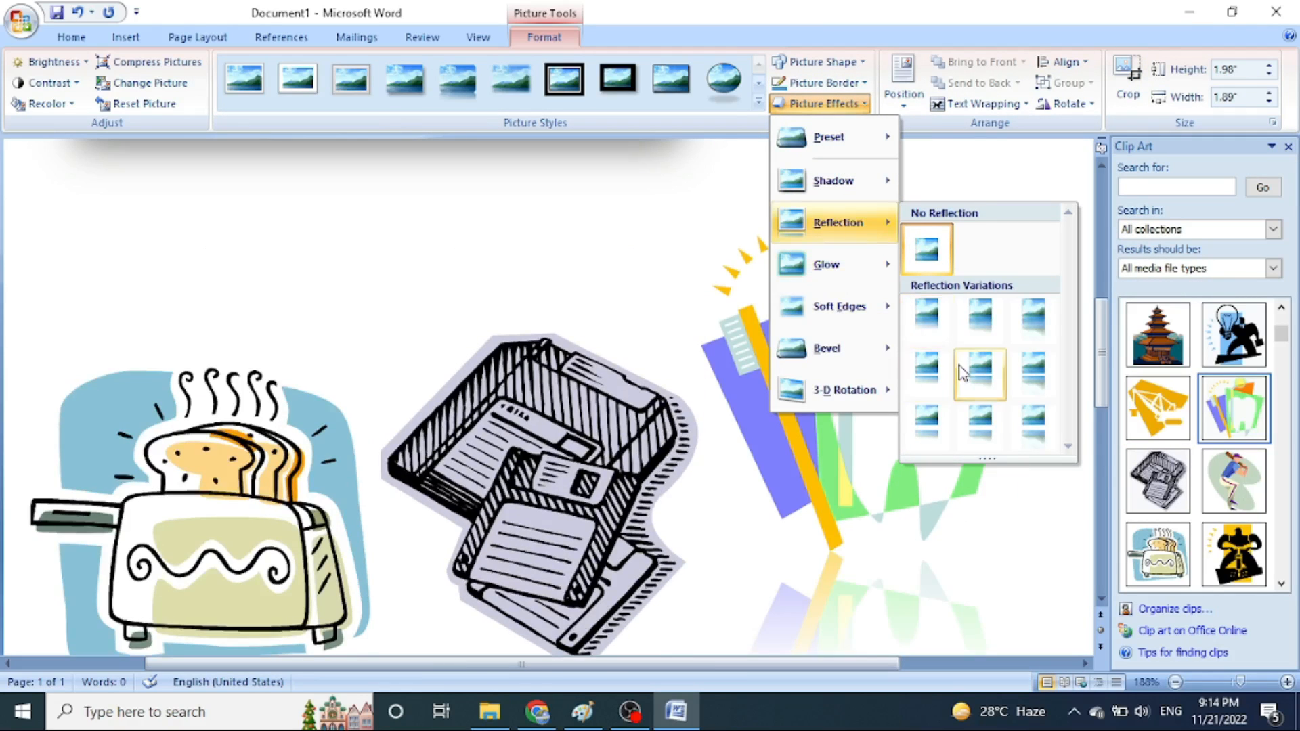
click(961, 395)
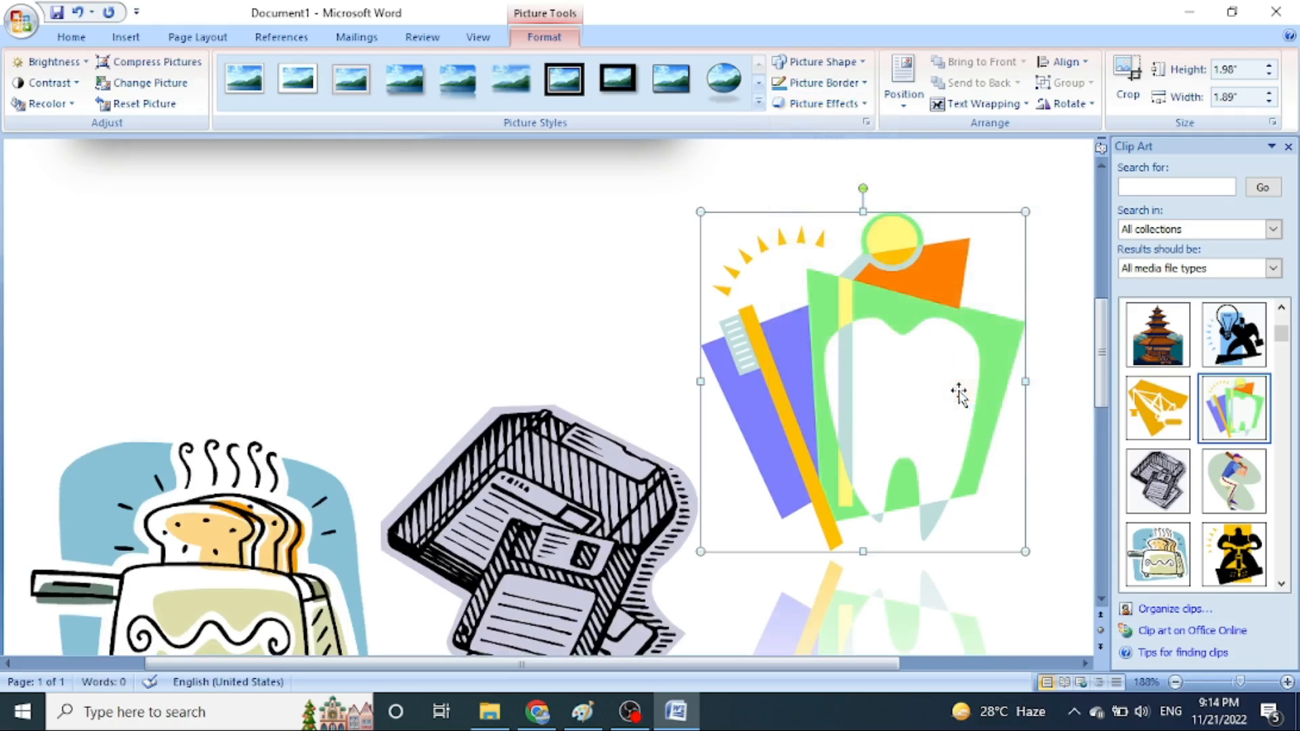
drag(1102, 358, 1102, 396)
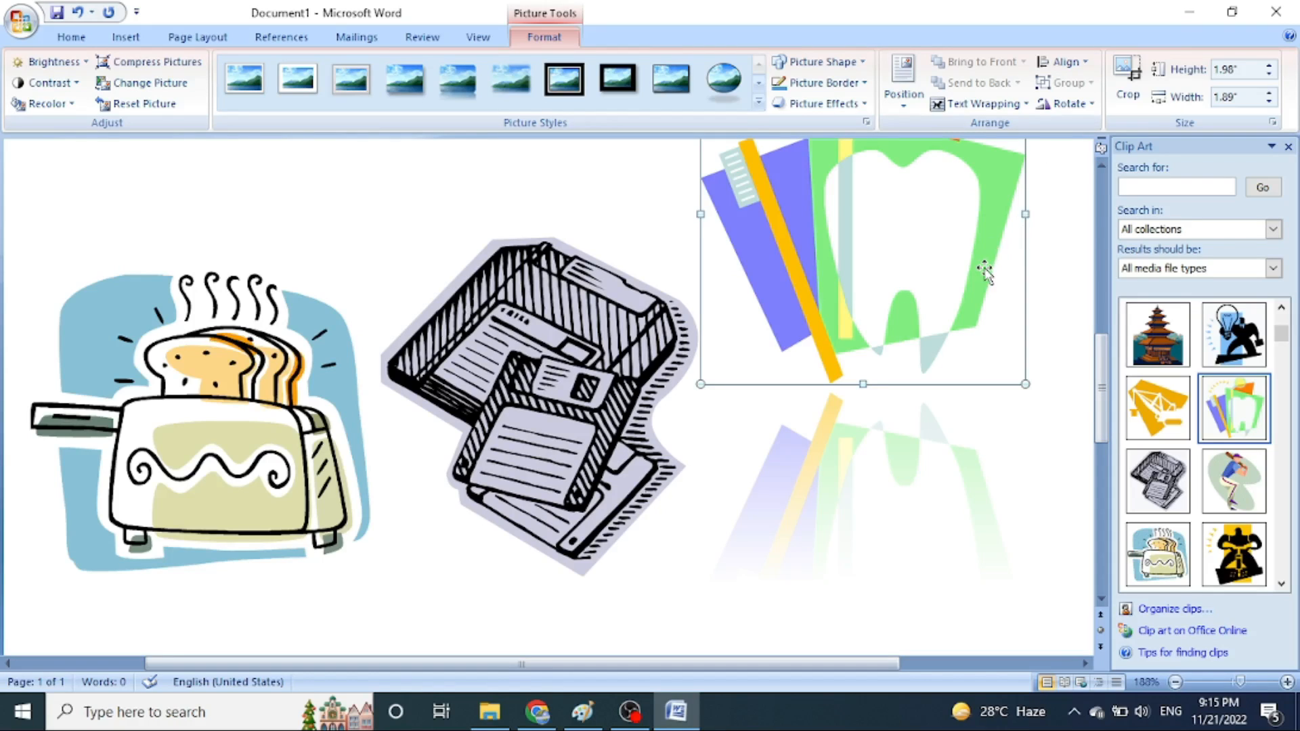
Try smaller sizes for the floppy disks clip art and finally enlarge it to about 3.02" high by 2.83" wide
click(639, 371)
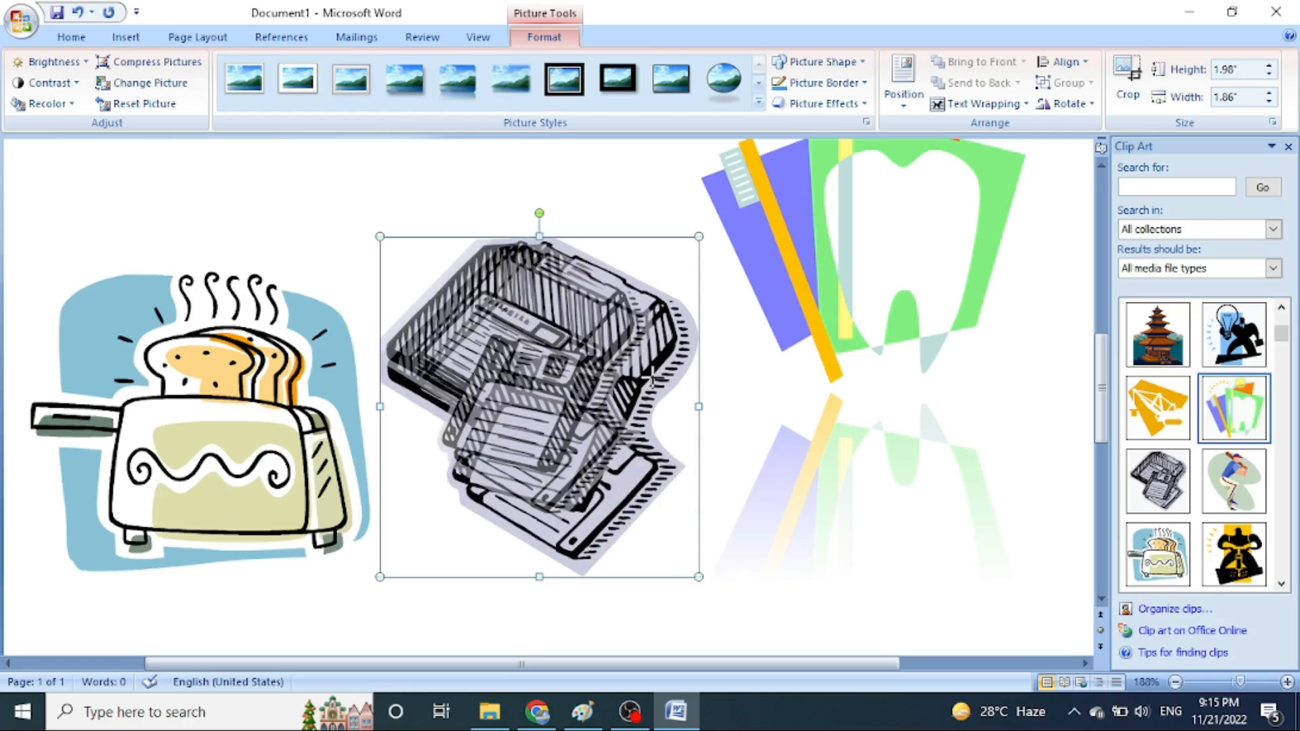
drag(699, 237, 615, 386)
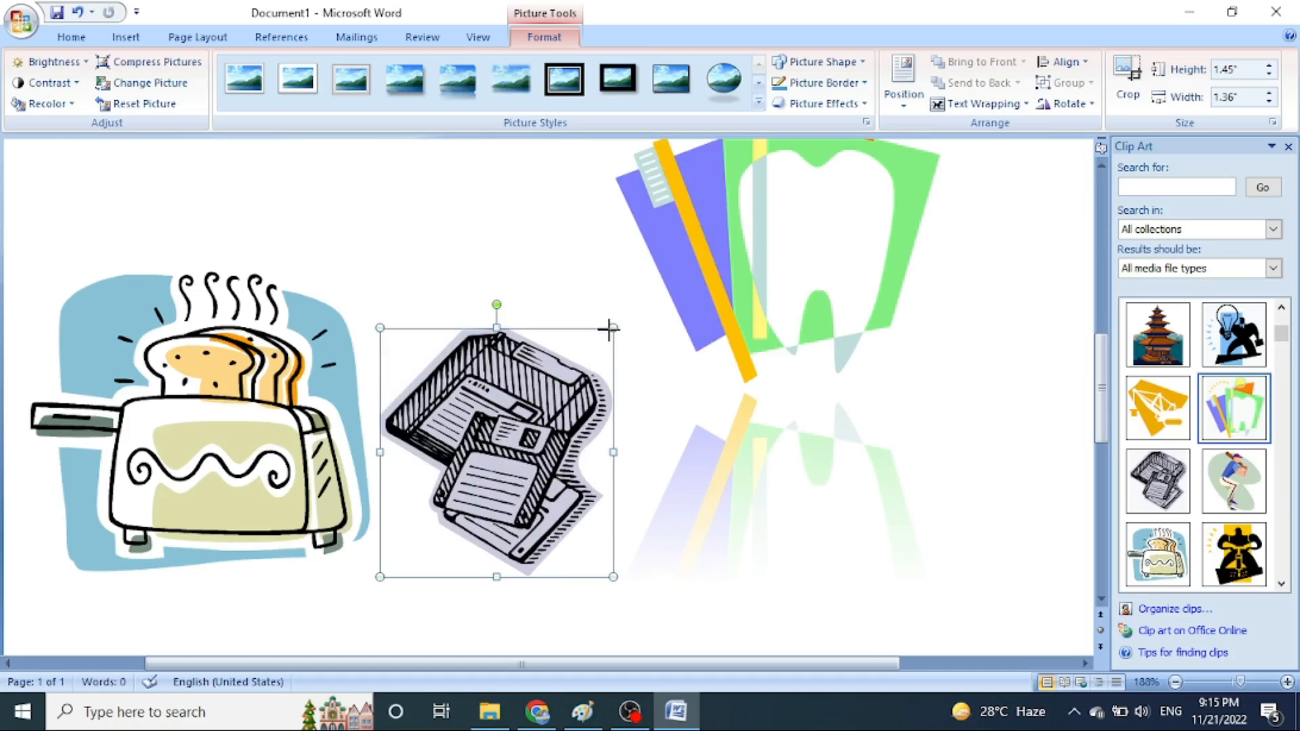
drag(608, 329, 431, 533)
drag(463, 490, 769, 236)
drag(764, 167, 865, 128)
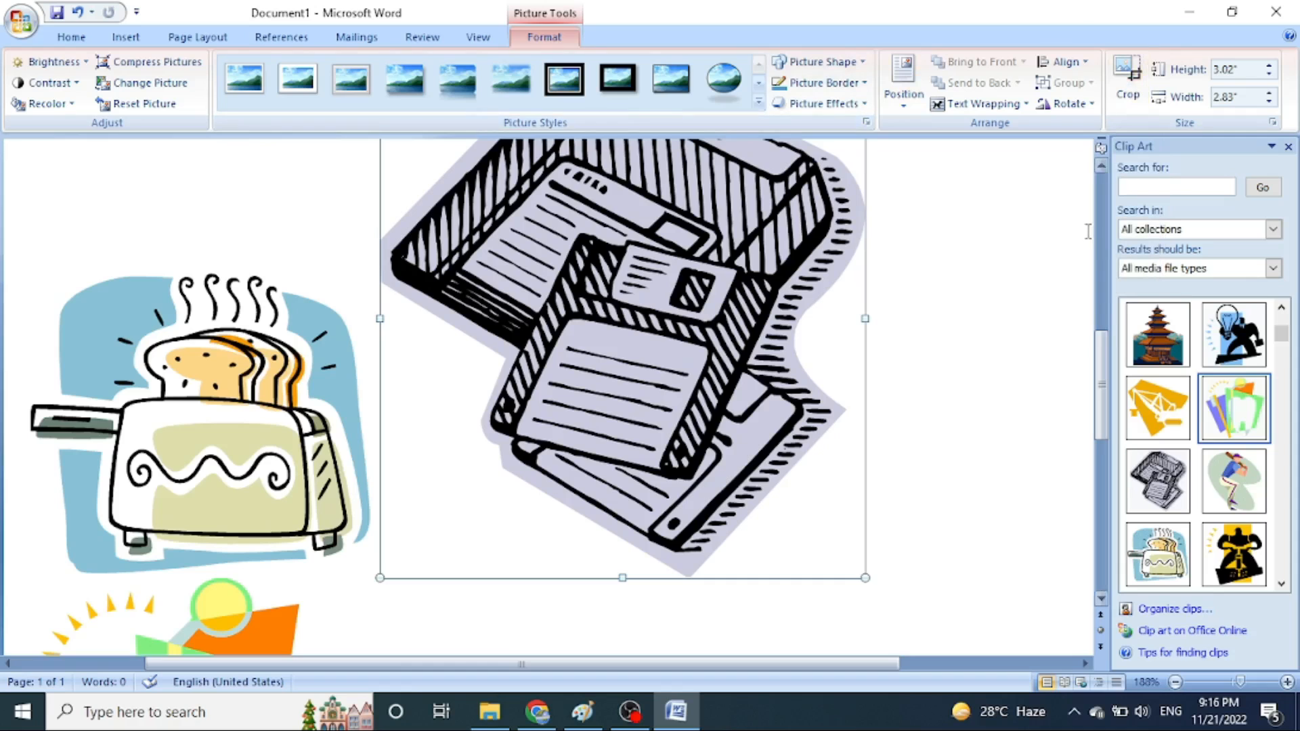
Insert a page break after the tooth with toothbrush clip art to start a new page
drag(1100, 390, 1087, 484)
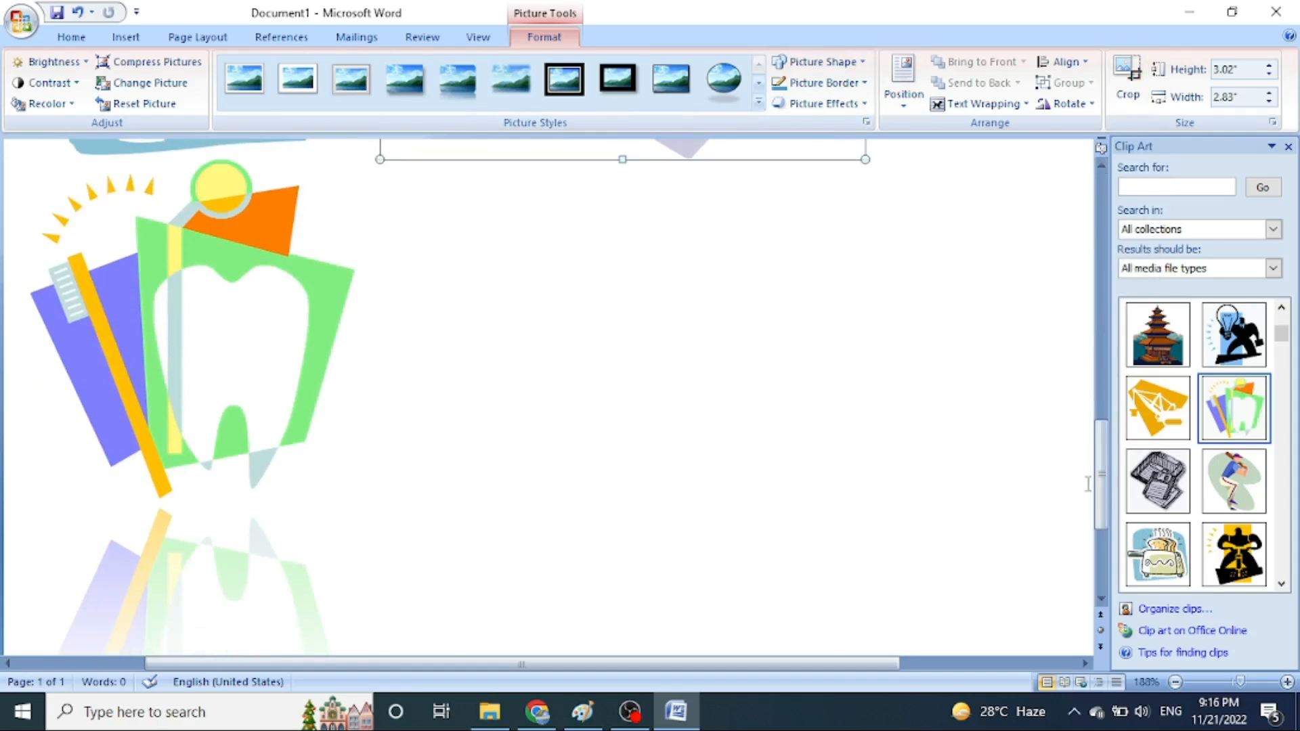
click(855, 589)
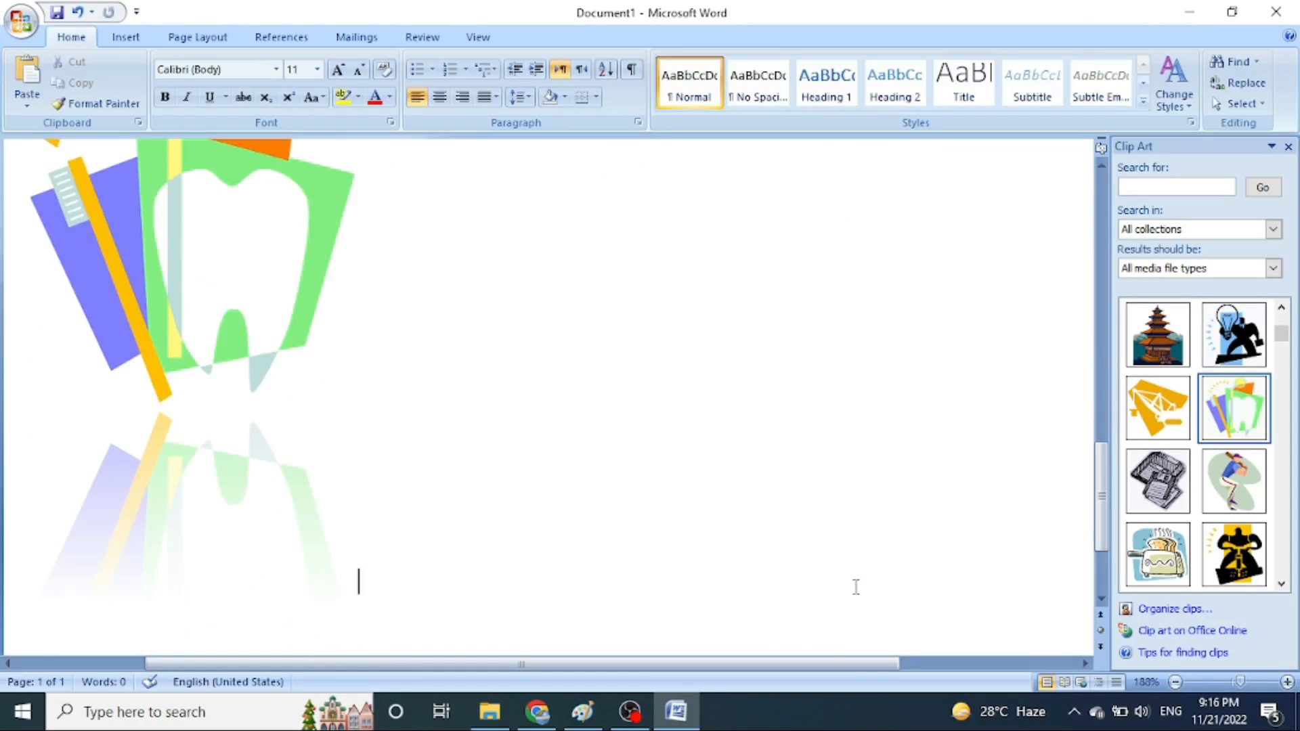
key(ctrl+Return)
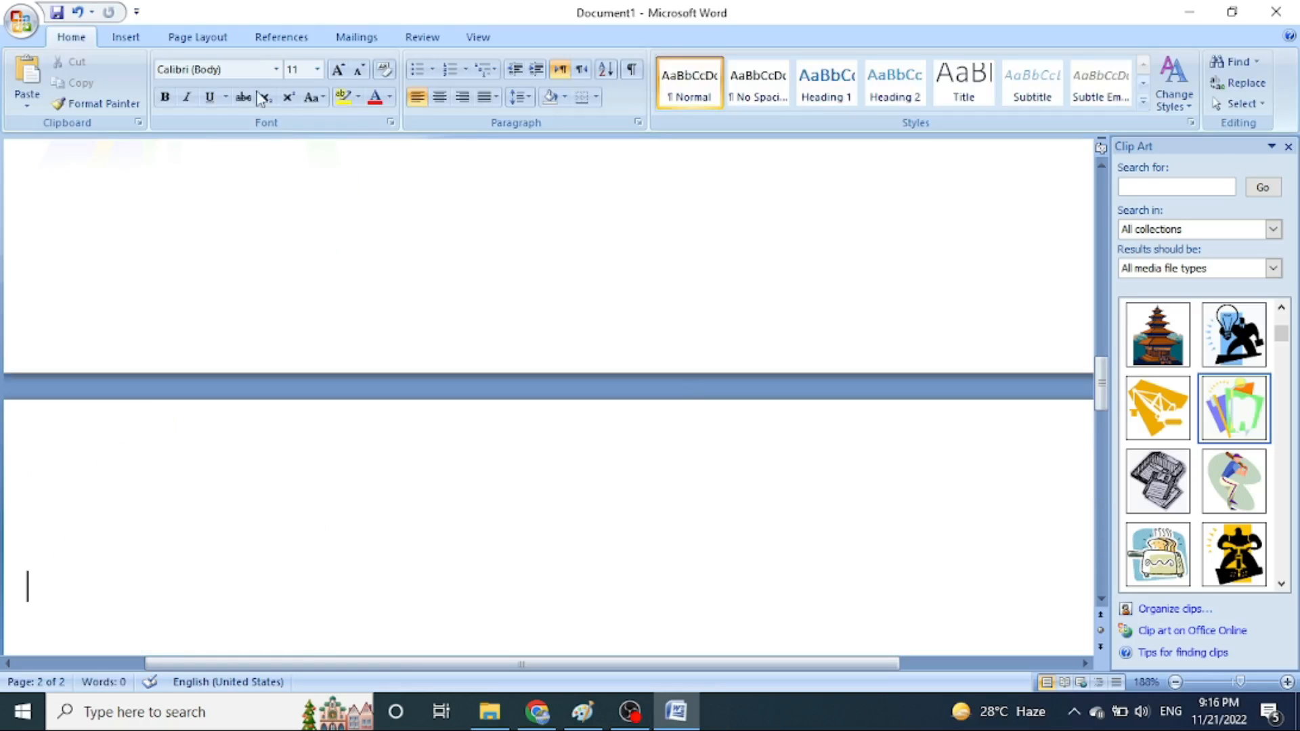
Insert WordArt reading "word art" on the new page, using the style in the fourth row, second column
click(120, 46)
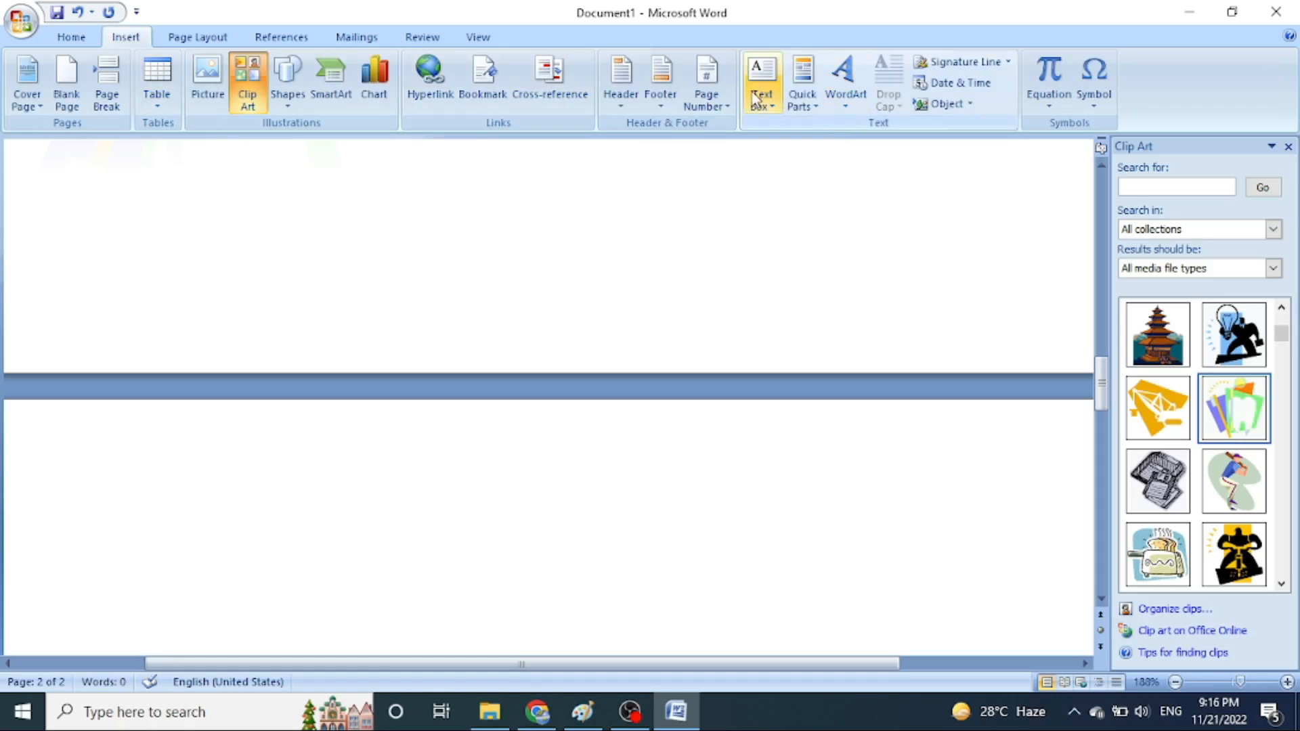
click(856, 115)
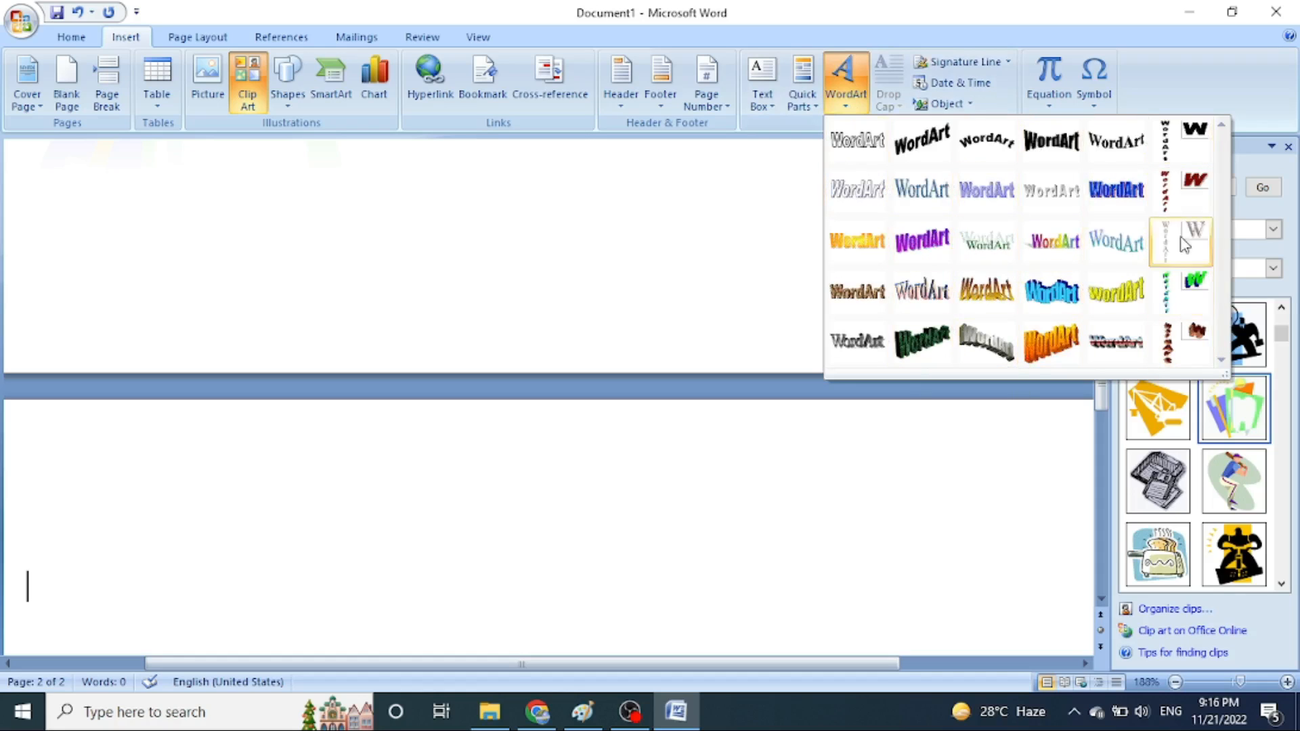
click(931, 303)
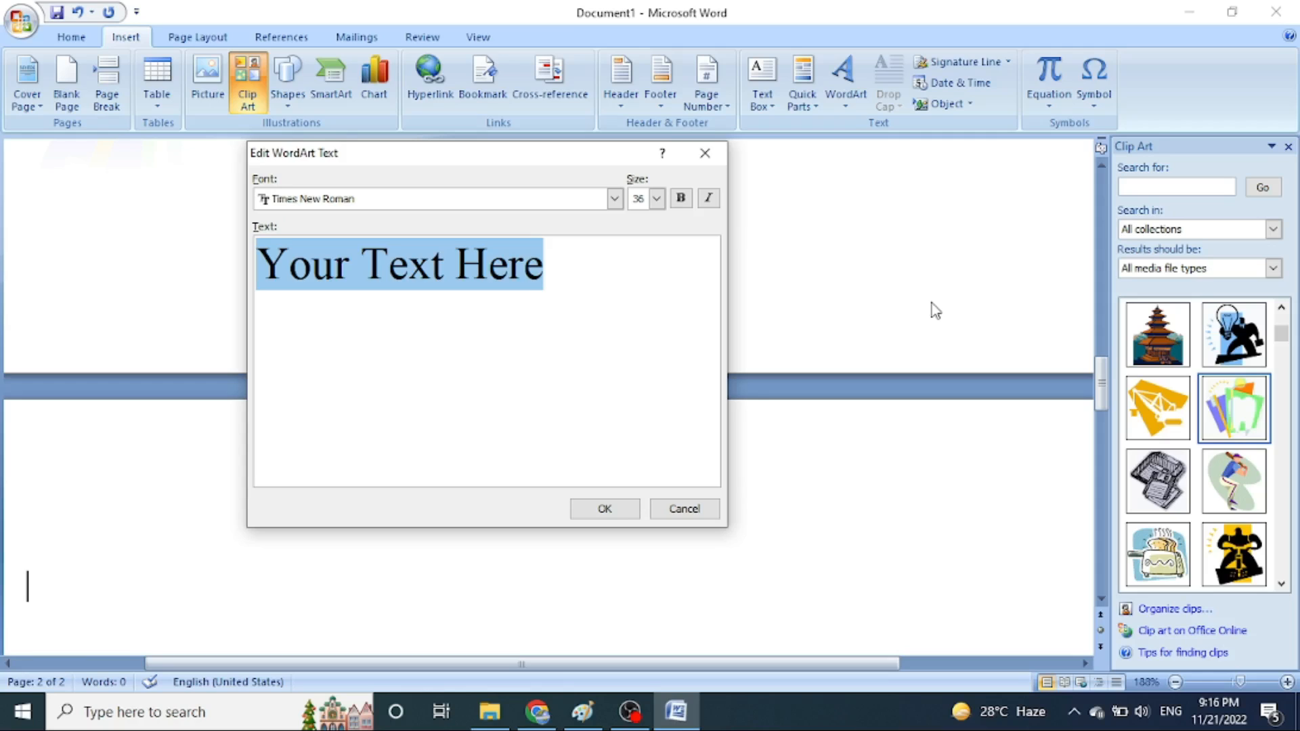
text(pa)
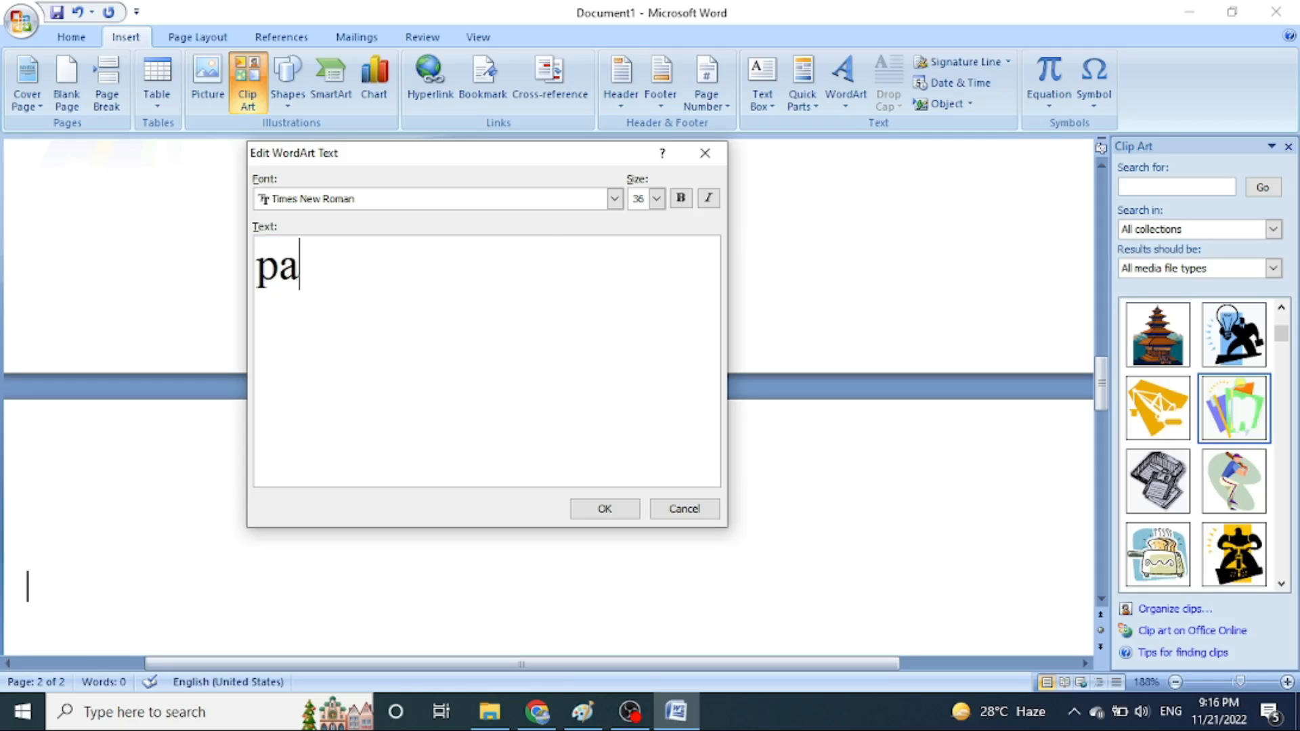
key(BackSpace)
key(BackSpace)
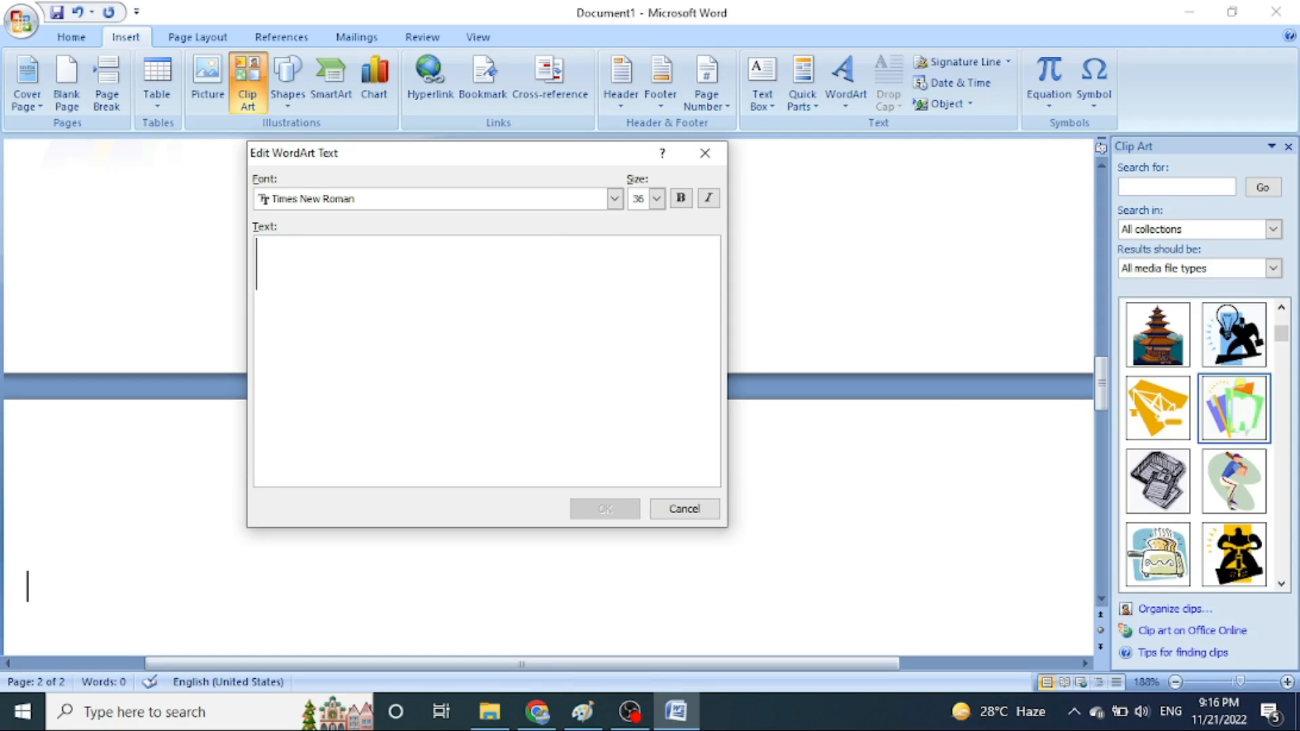
text(word)
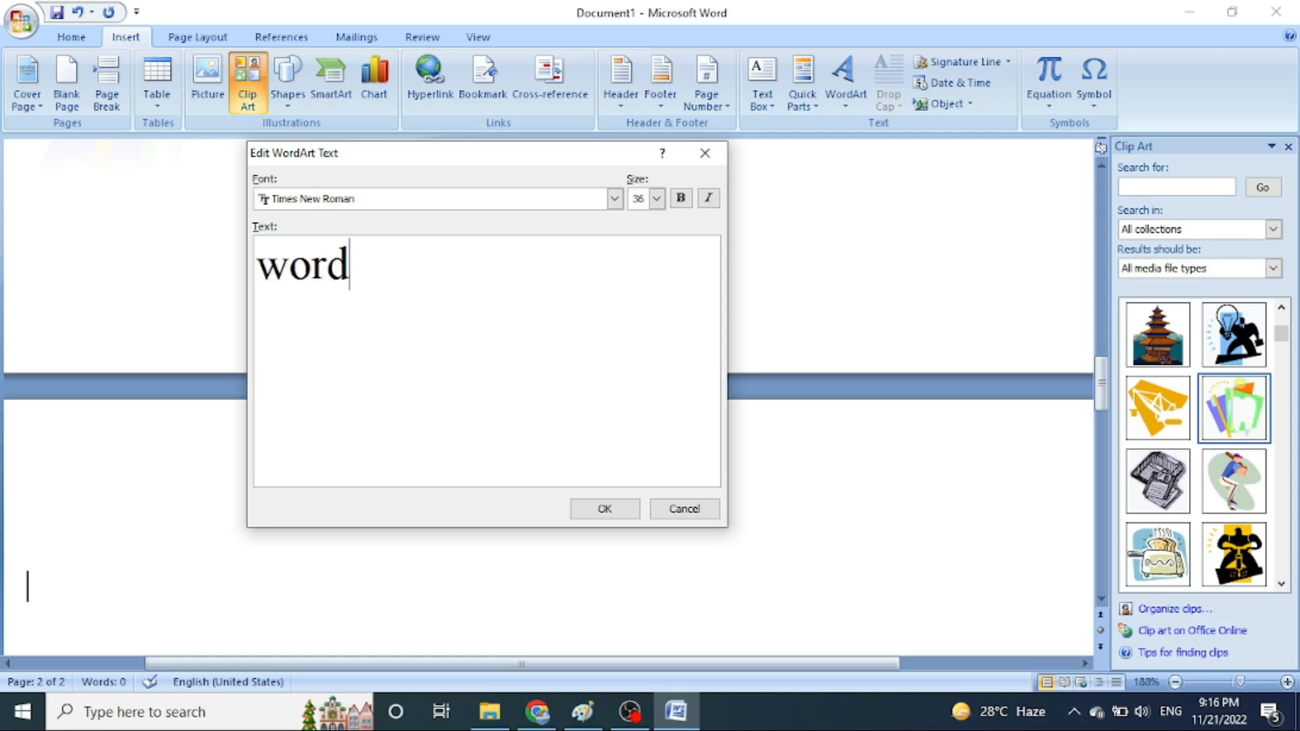
text( art)
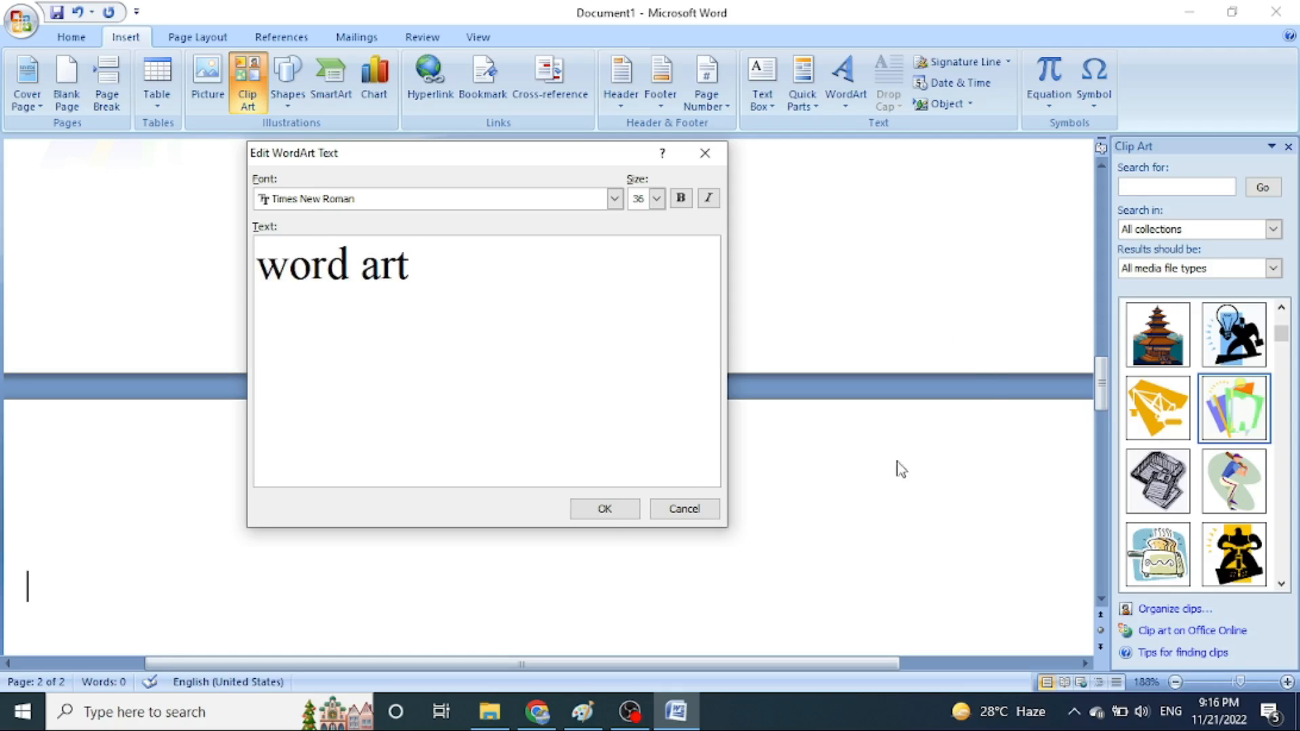
click(607, 513)
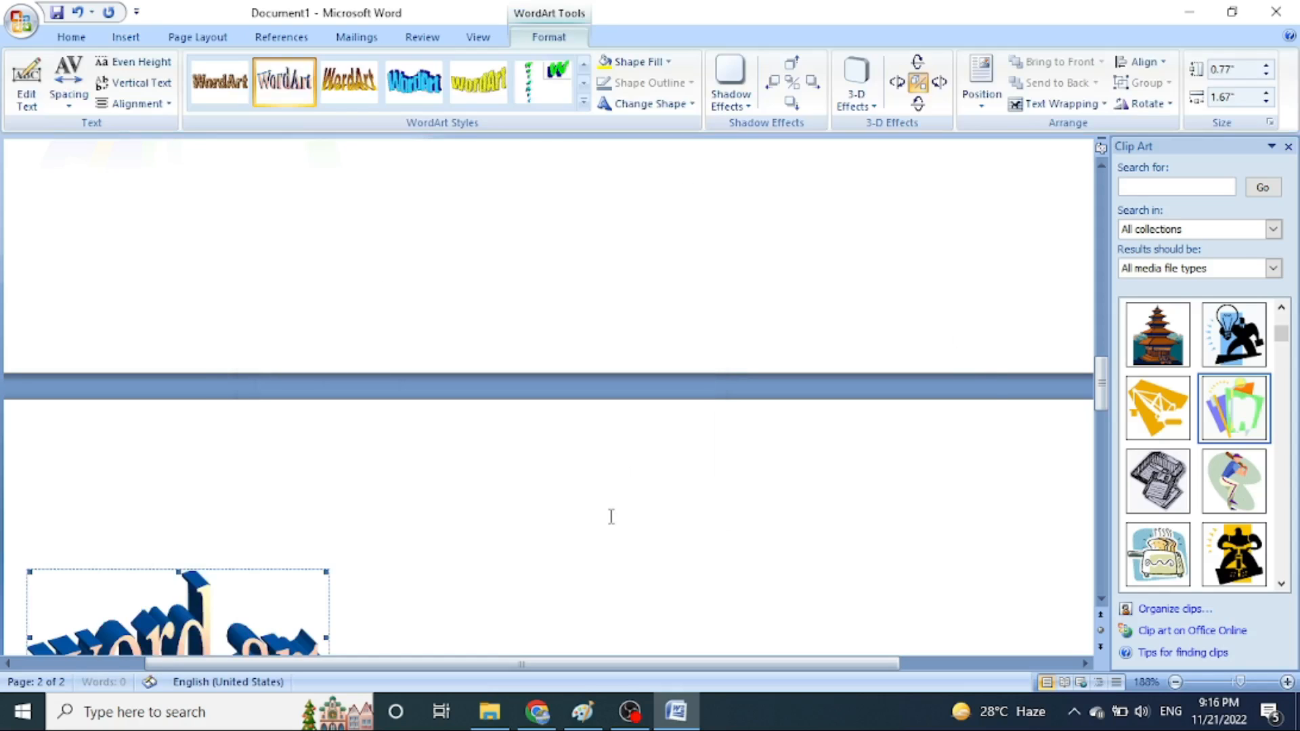
Stretch the WordArt to about 0.96" high by 4.1" wide
drag(1101, 399, 1102, 427)
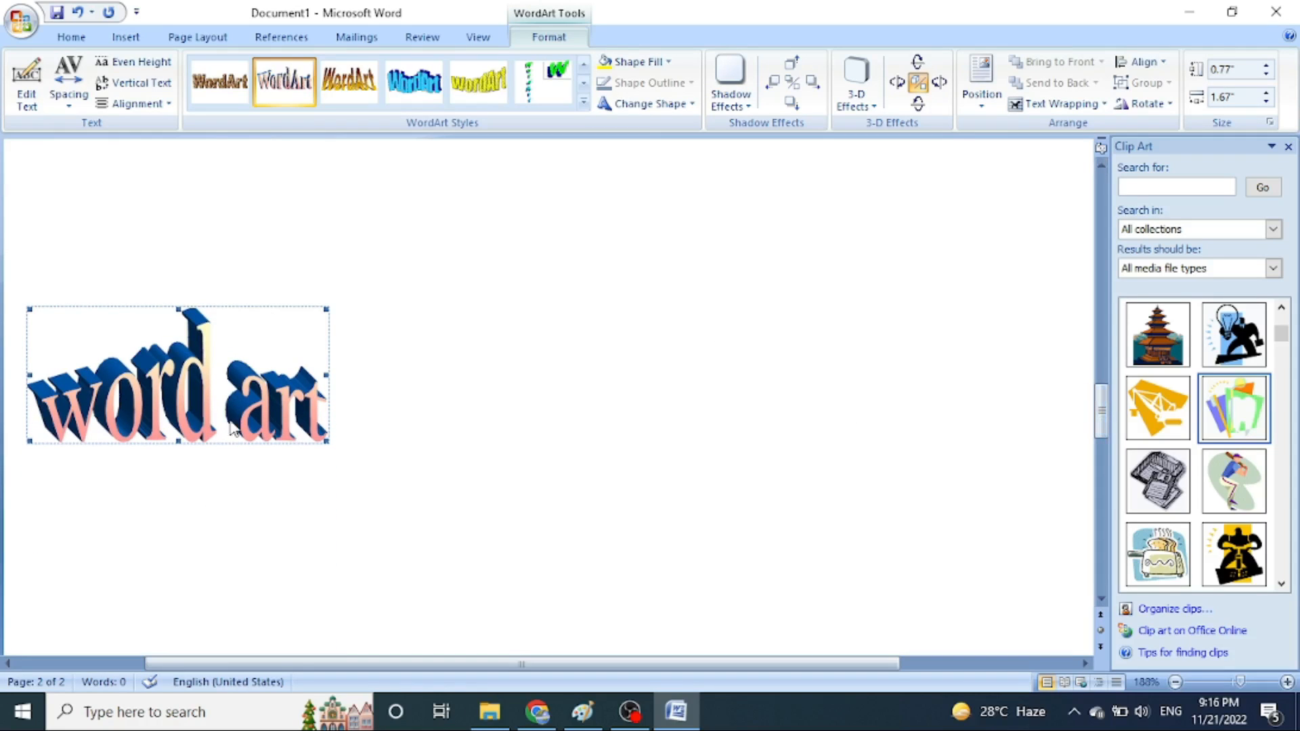
drag(326, 440, 734, 486)
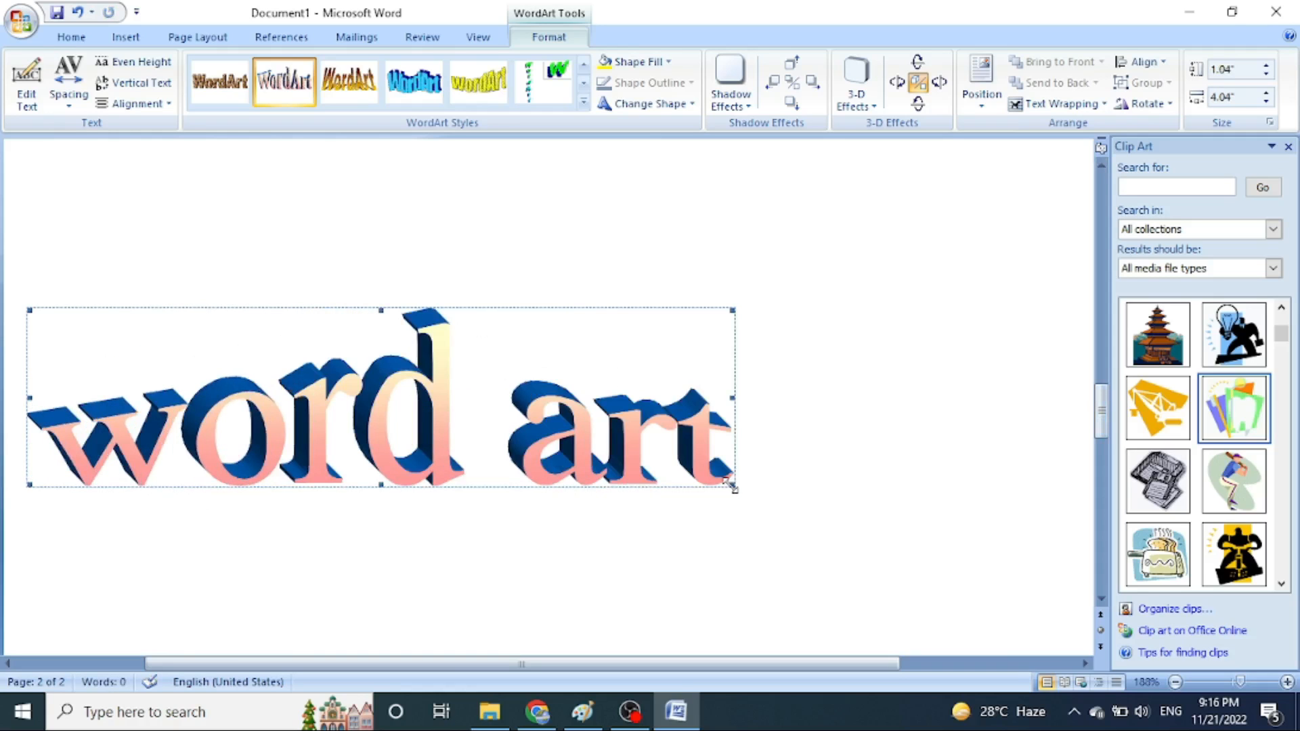
click(716, 498)
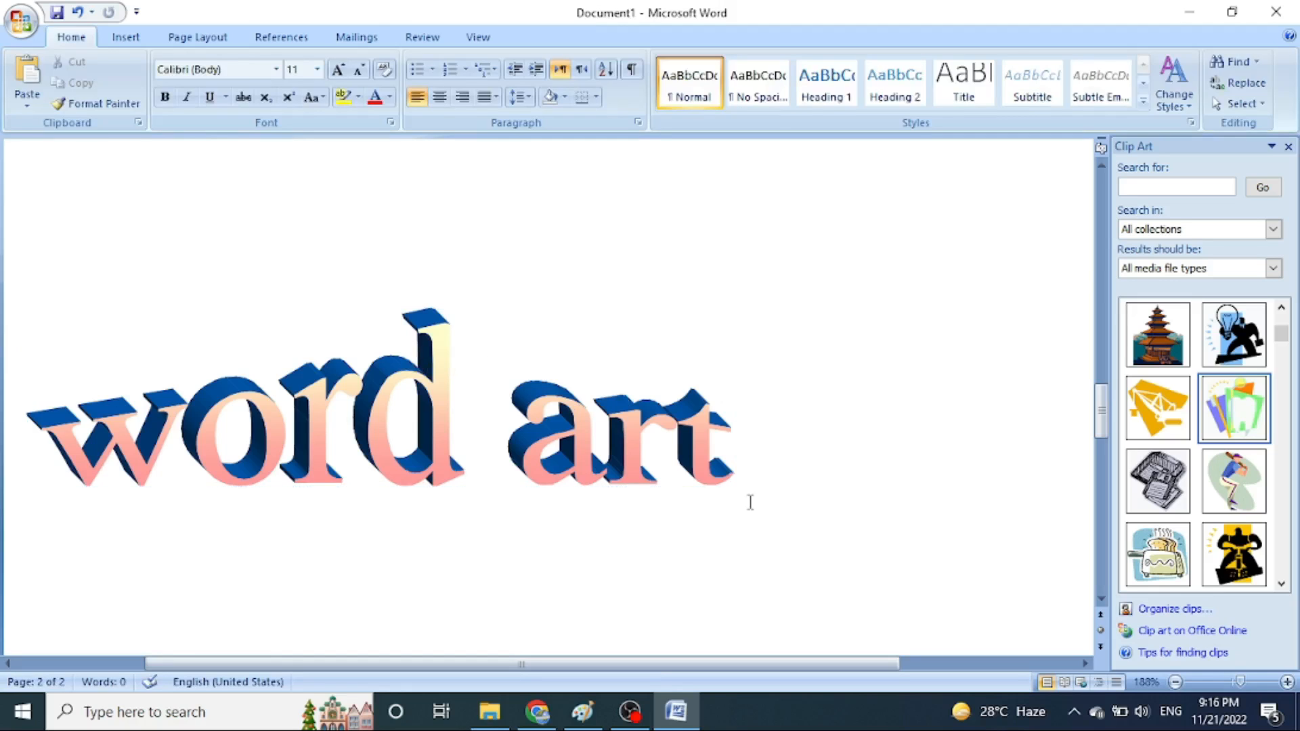
click(690, 440)
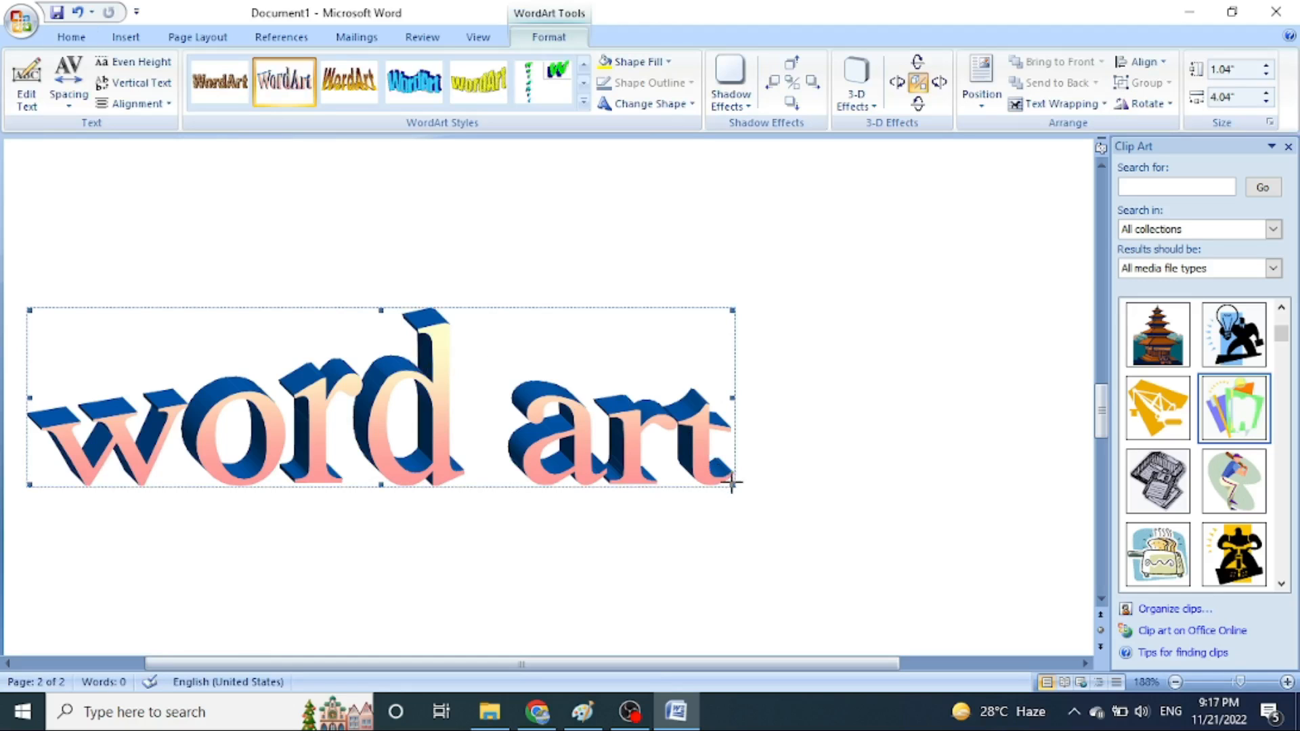
mouse_move(731, 483)
mouse_down()
mouse_move(609, 443)
mouse_move(343, 397)
mouse_move(652, 438)
mouse_move(747, 487)
mouse_up()
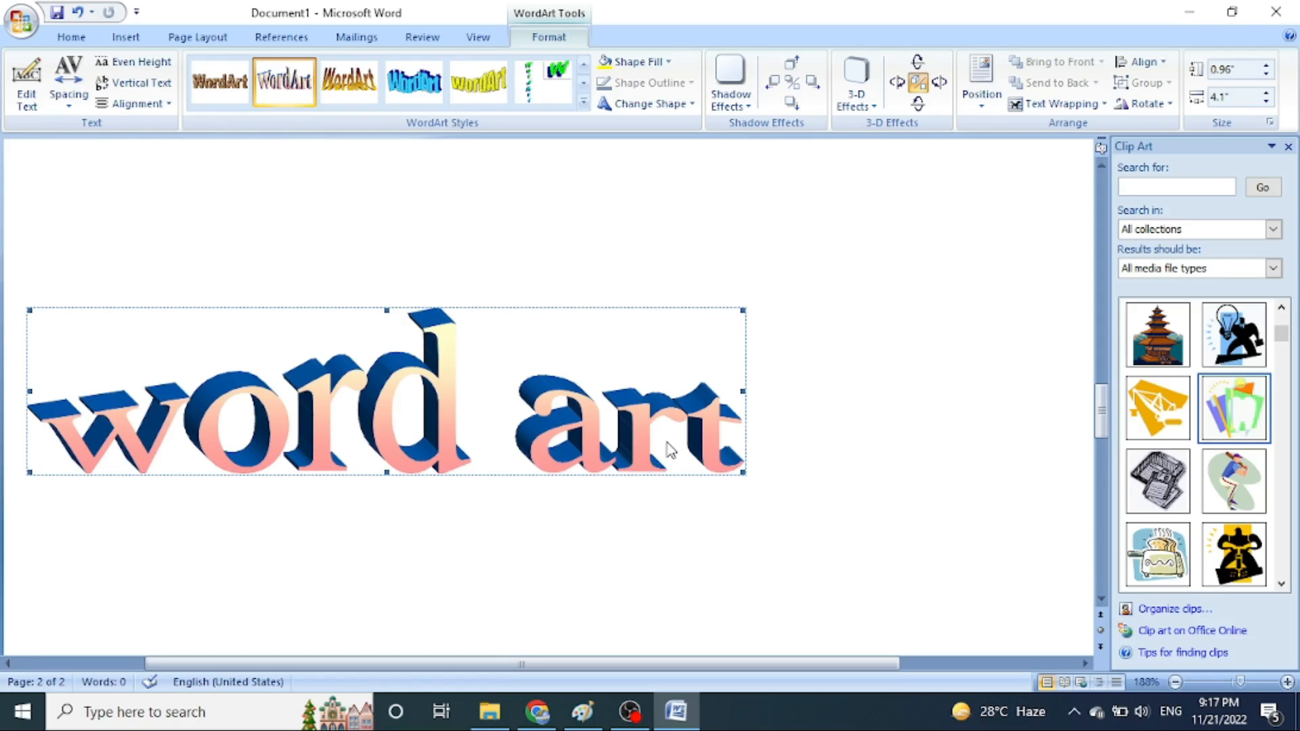
Edit the WordArt text to read "Word Art" with both initials capitalized
right_click(674, 400)
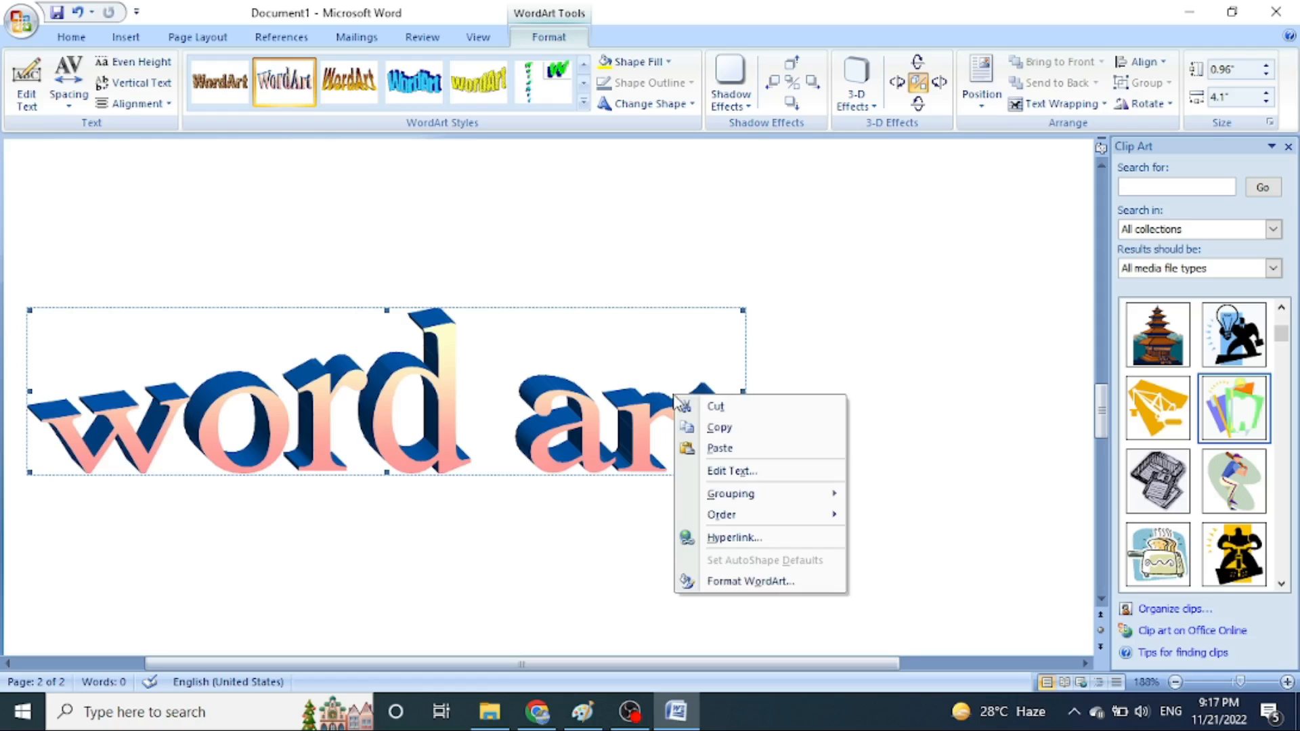
click(743, 478)
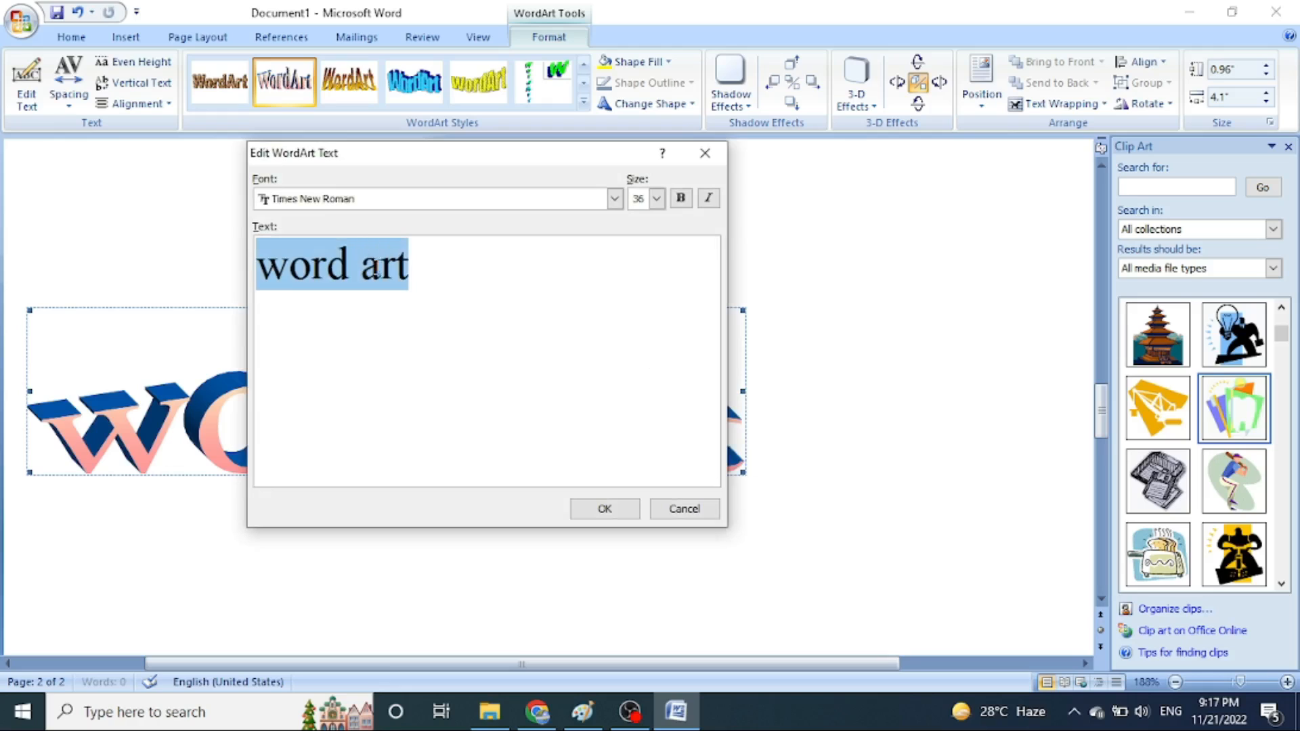
click(381, 265)
key(BackSpace)
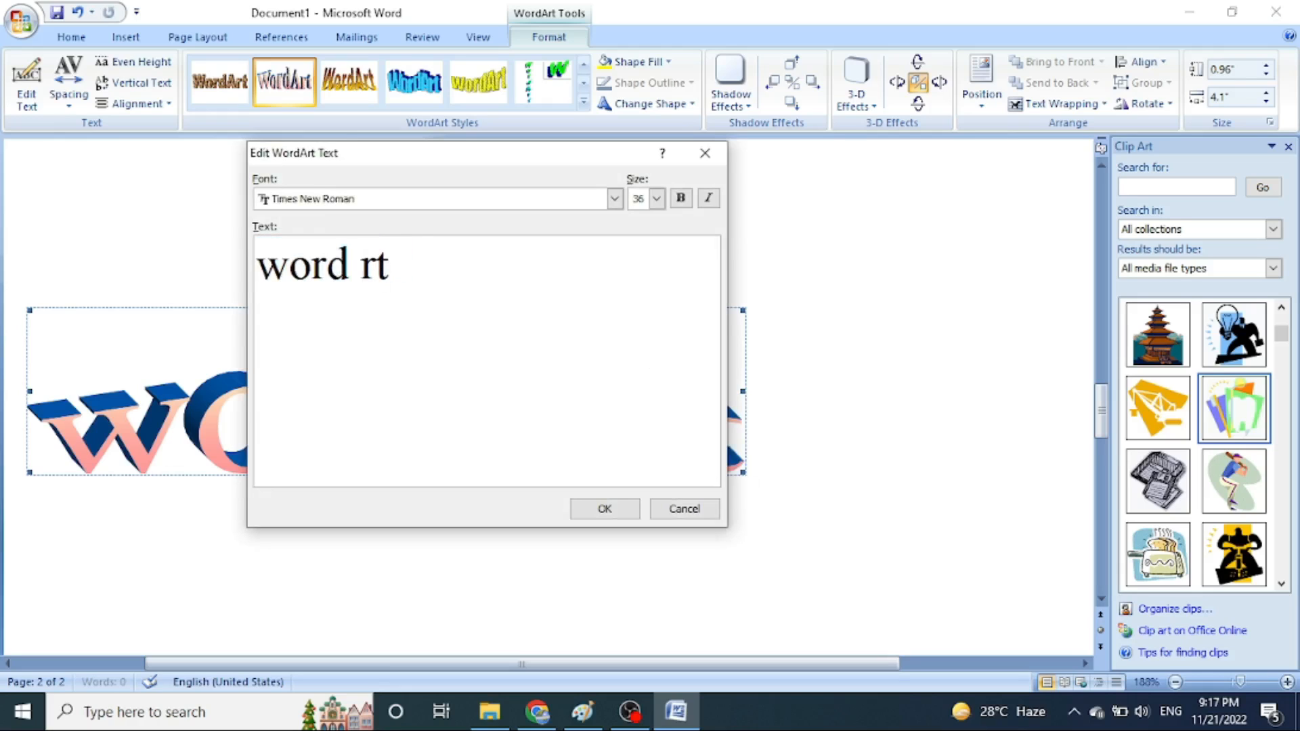
text(A)
key(Left)
key(Left)
key(Left)
key(Left)
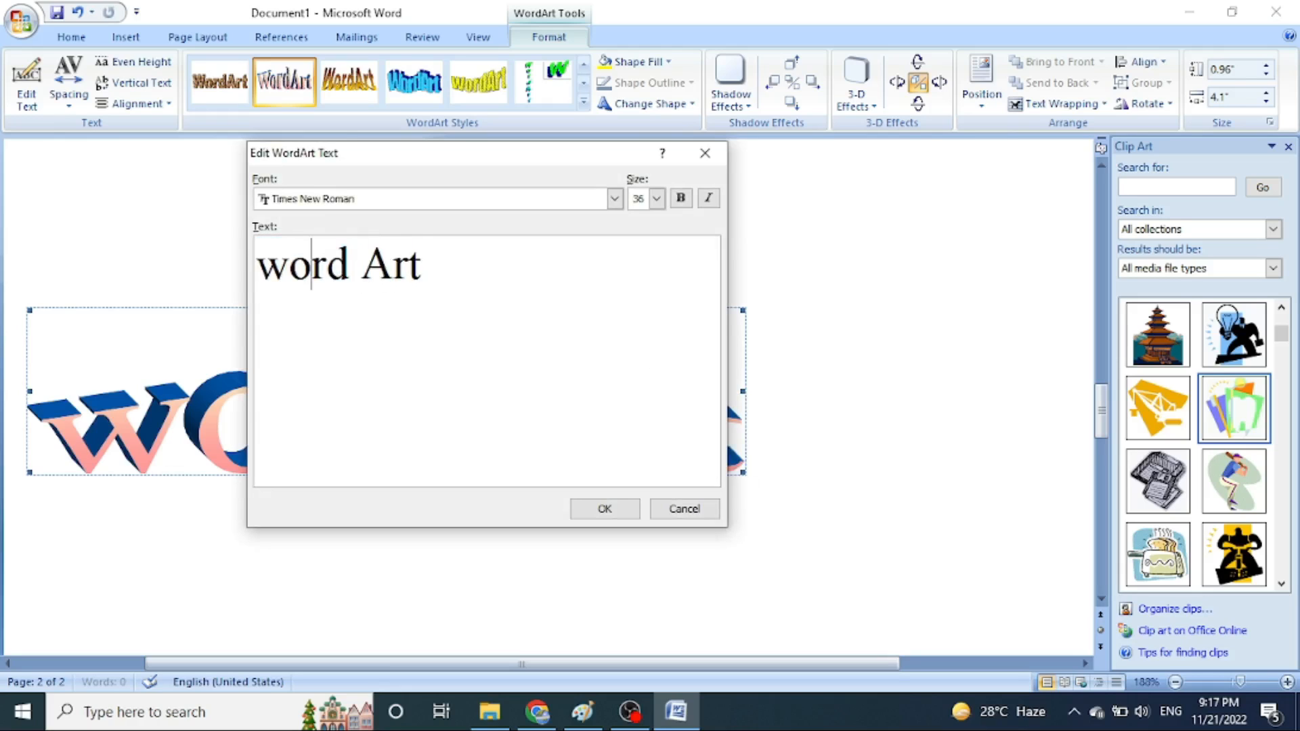
key(BackSpace)
text(W)
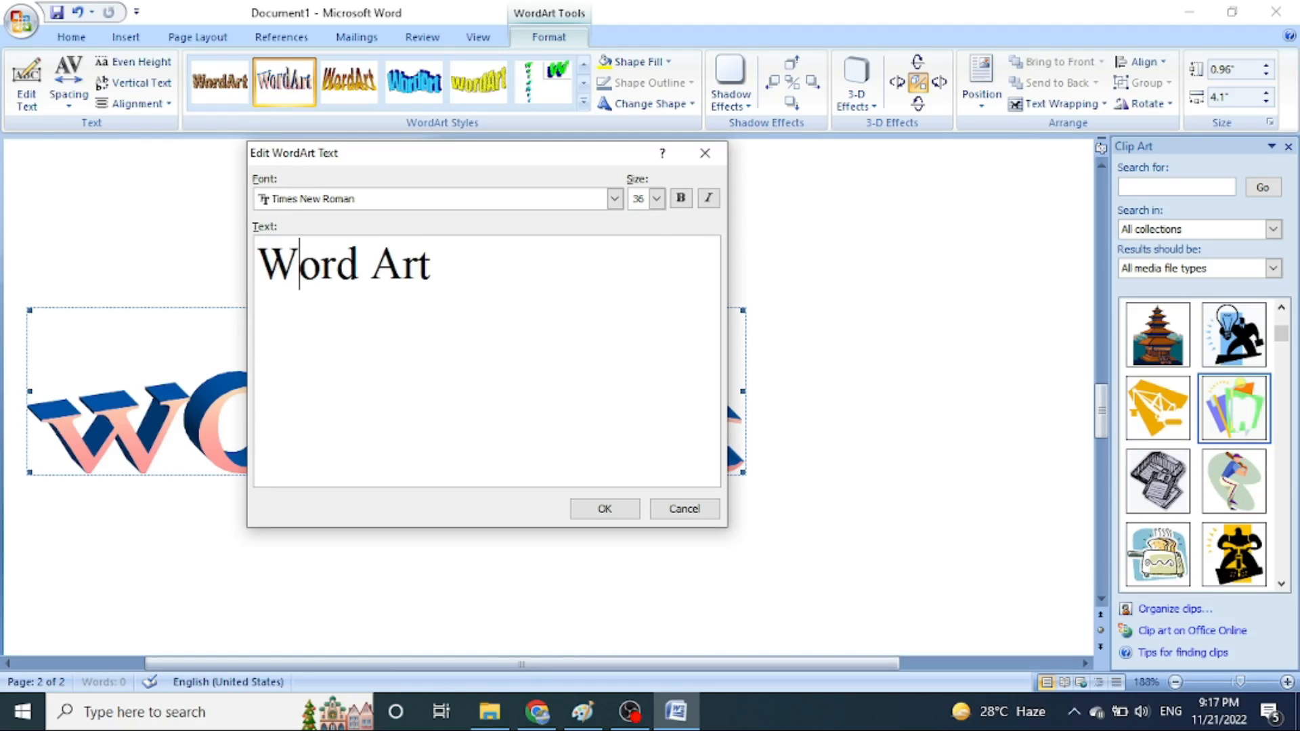
Format the WordArt text as bold Sylfaen at size 48 and apply the changes
click(655, 197)
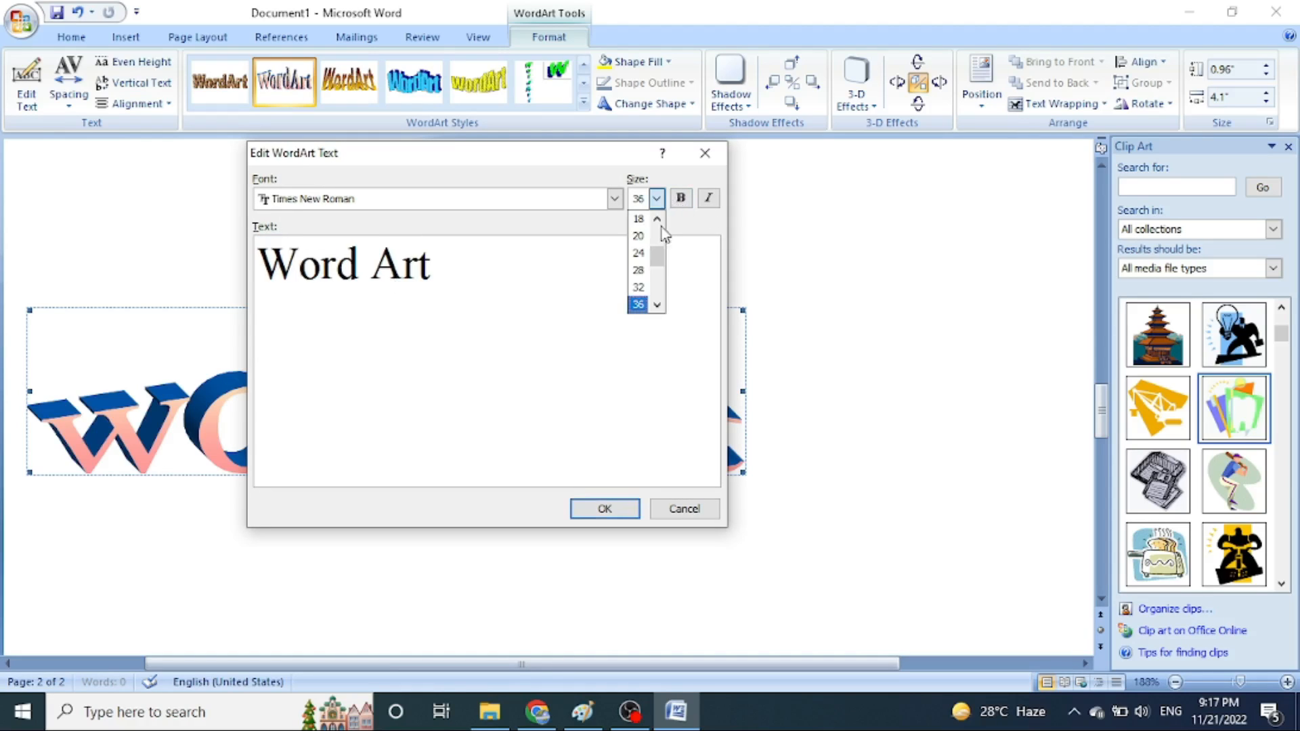
click(657, 304)
click(657, 304)
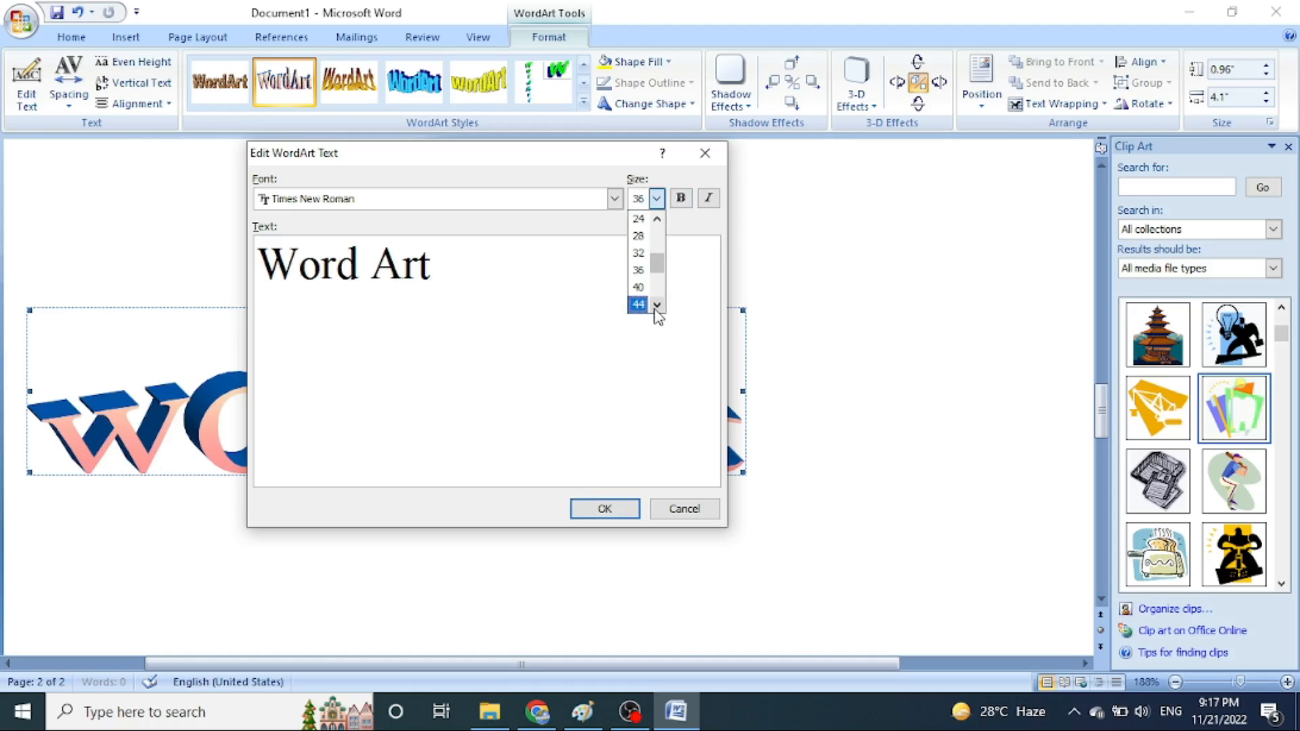
click(656, 304)
click(639, 305)
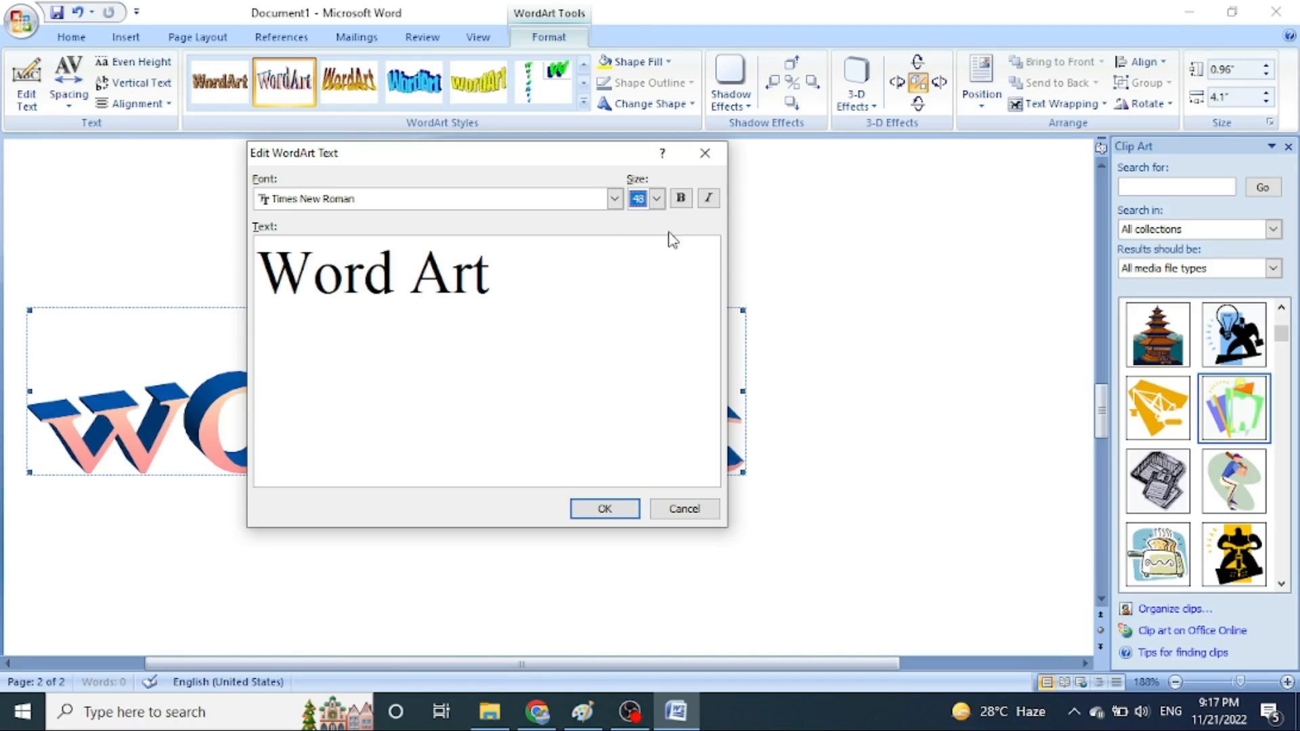
click(681, 198)
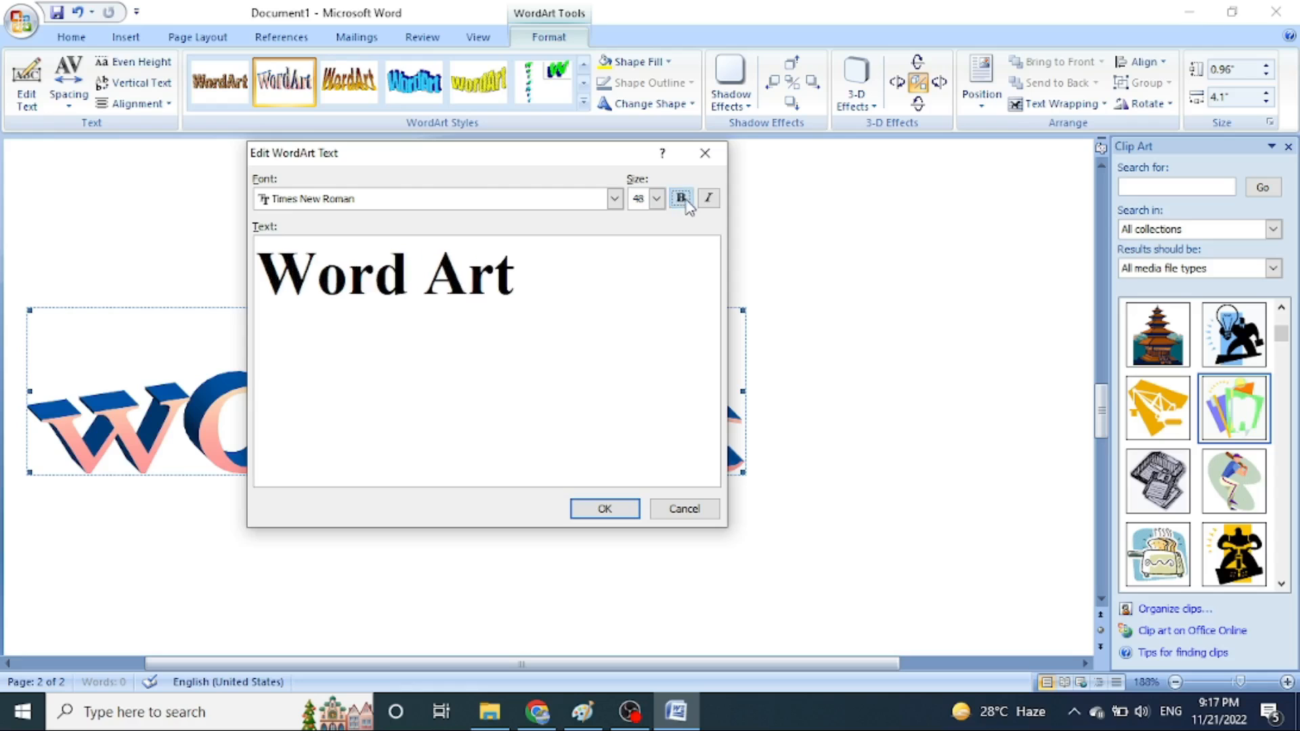
click(615, 199)
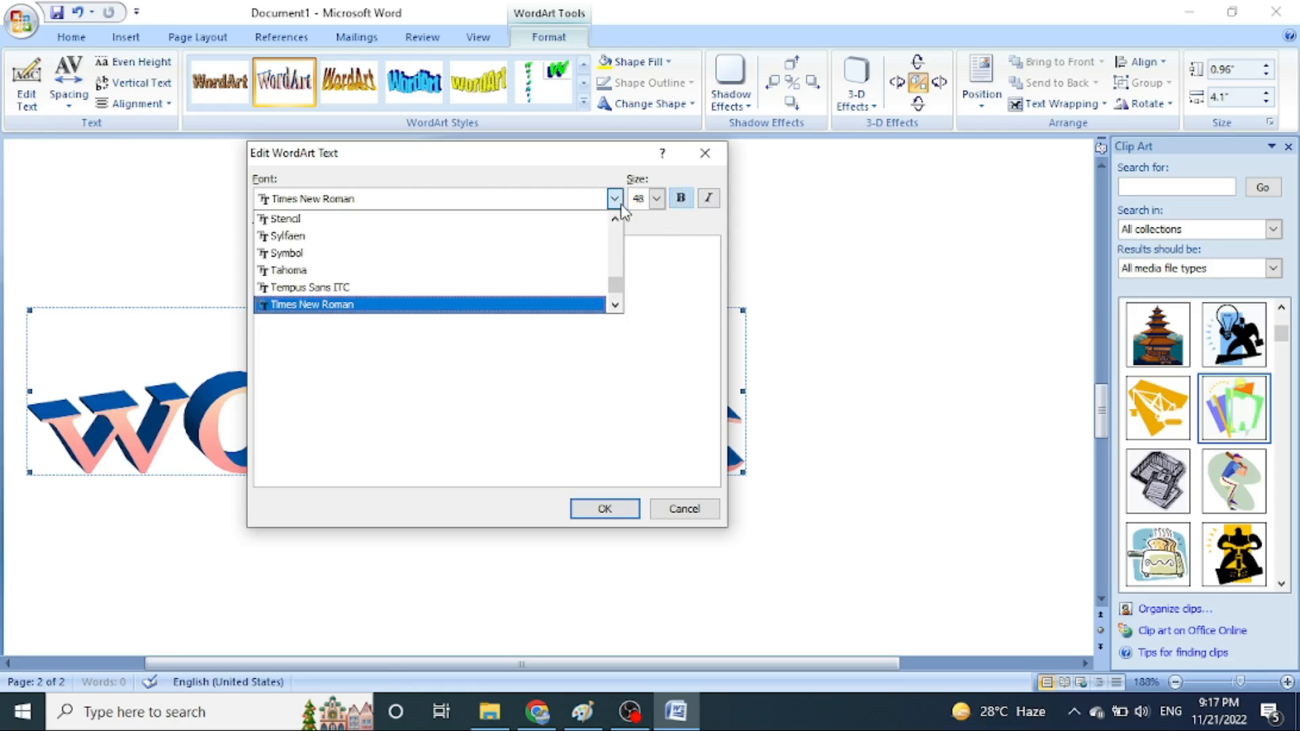
click(450, 237)
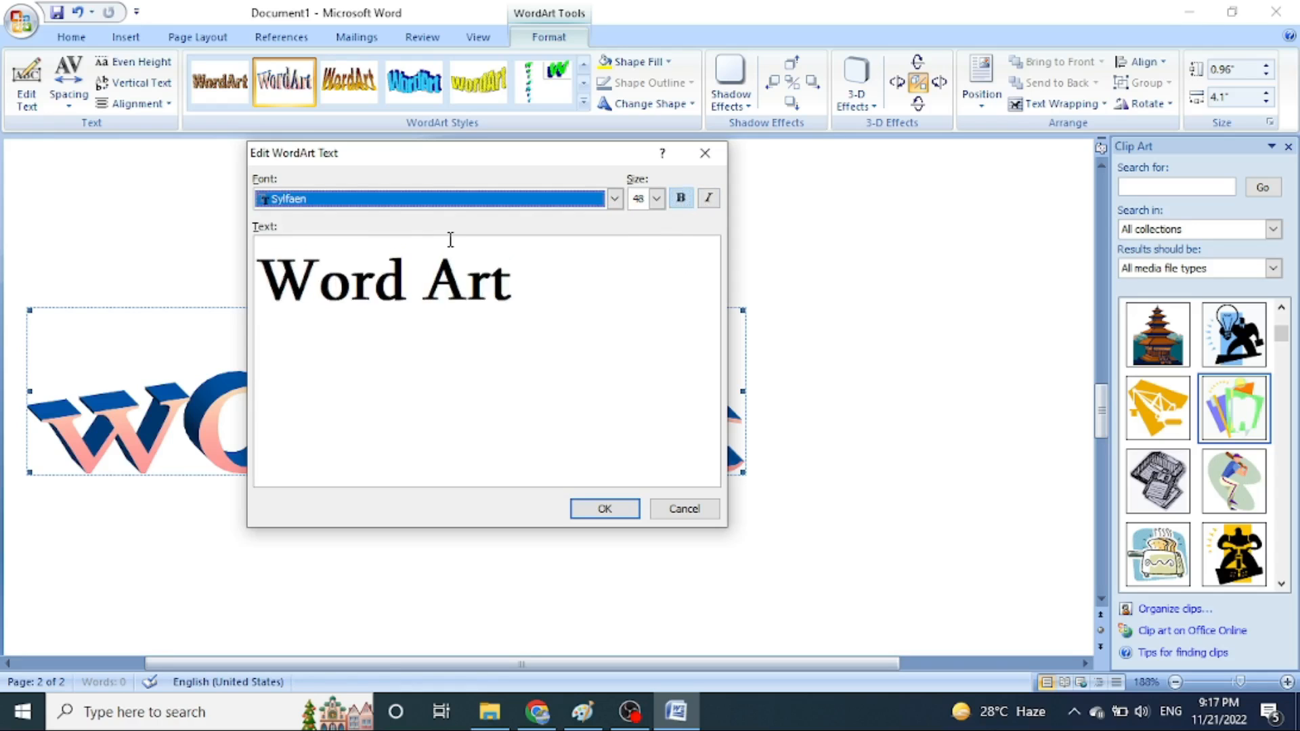
click(609, 509)
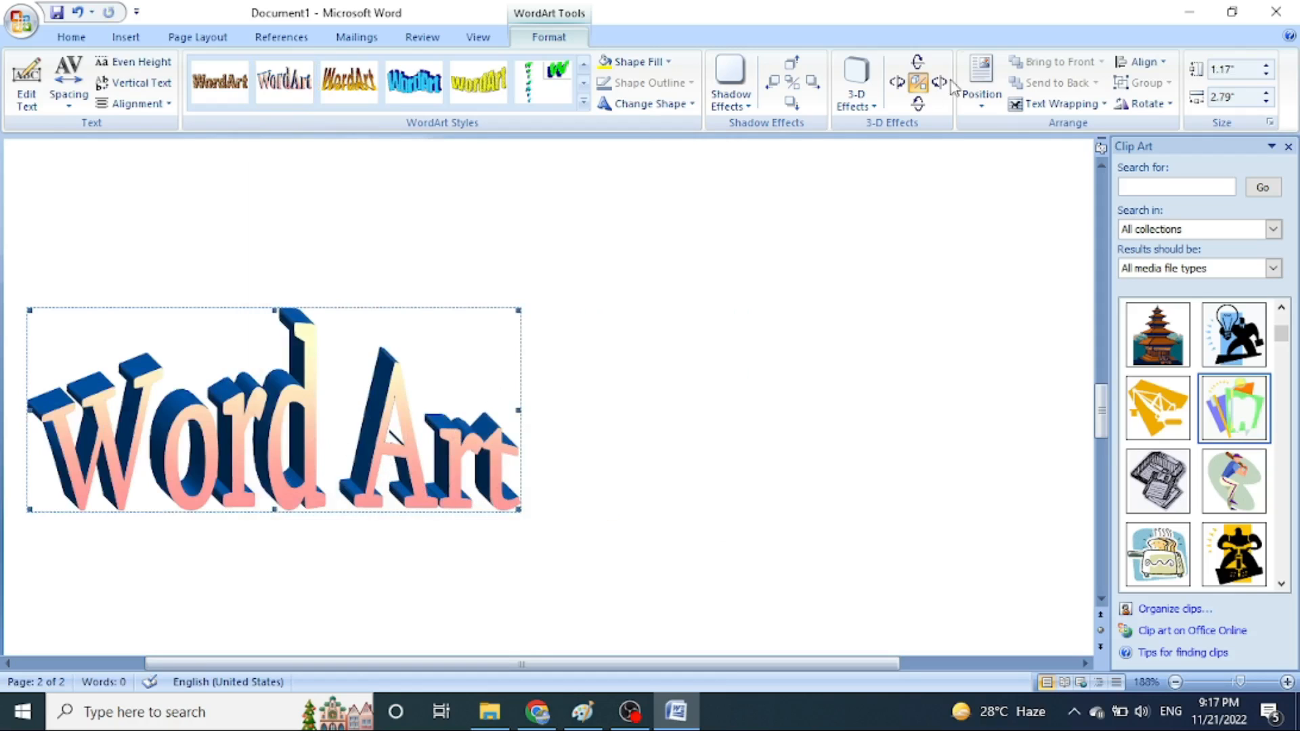
Apply the 3-D Style 15 perspective rotation effect to the WordArt
click(876, 109)
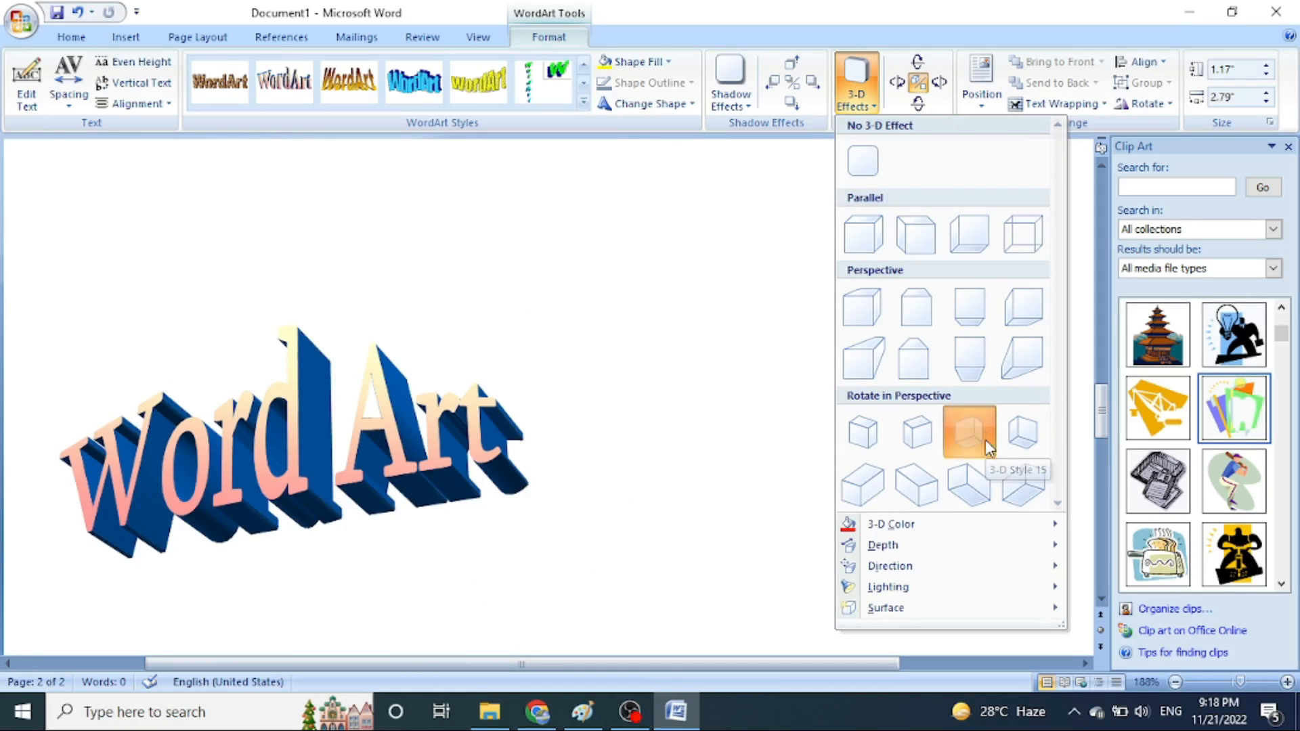
click(986, 442)
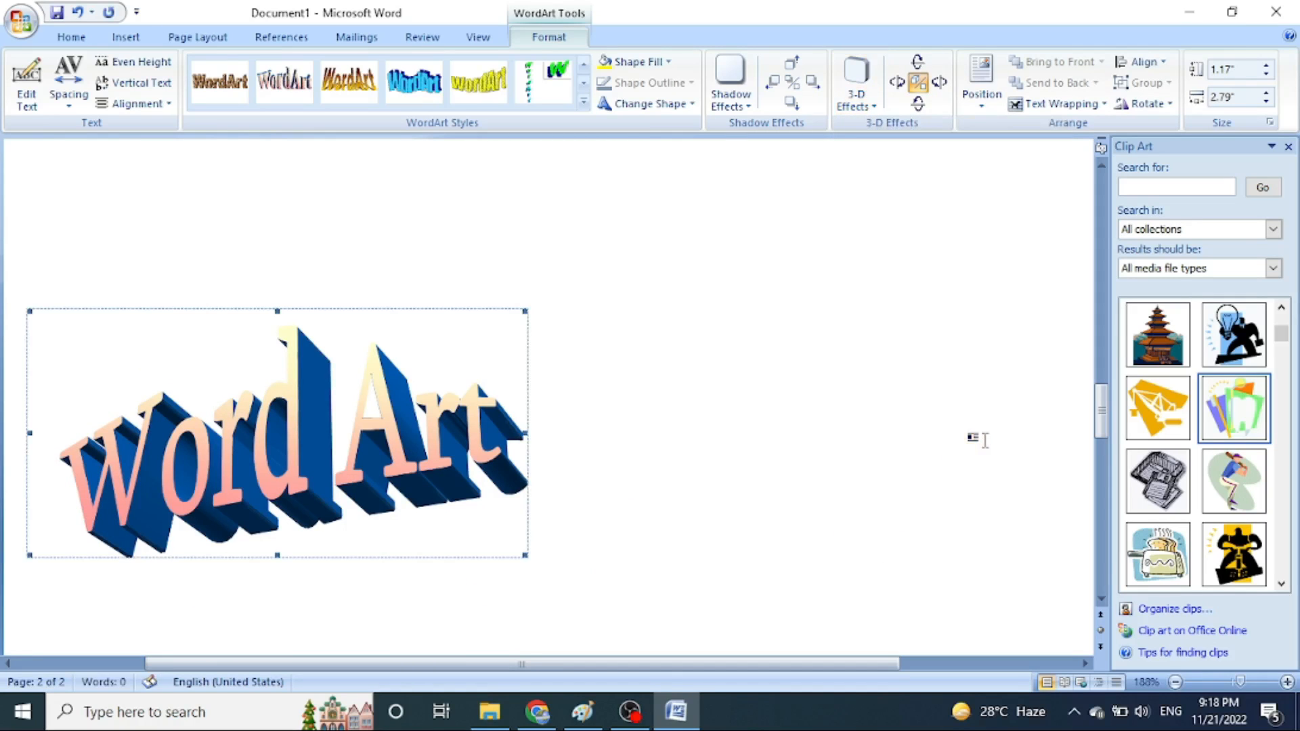
Examine the WordArt's 3-D color, direction, lighting and surface options, and its color, picture and gradient fill choices
click(872, 107)
mouse_move(953, 527)
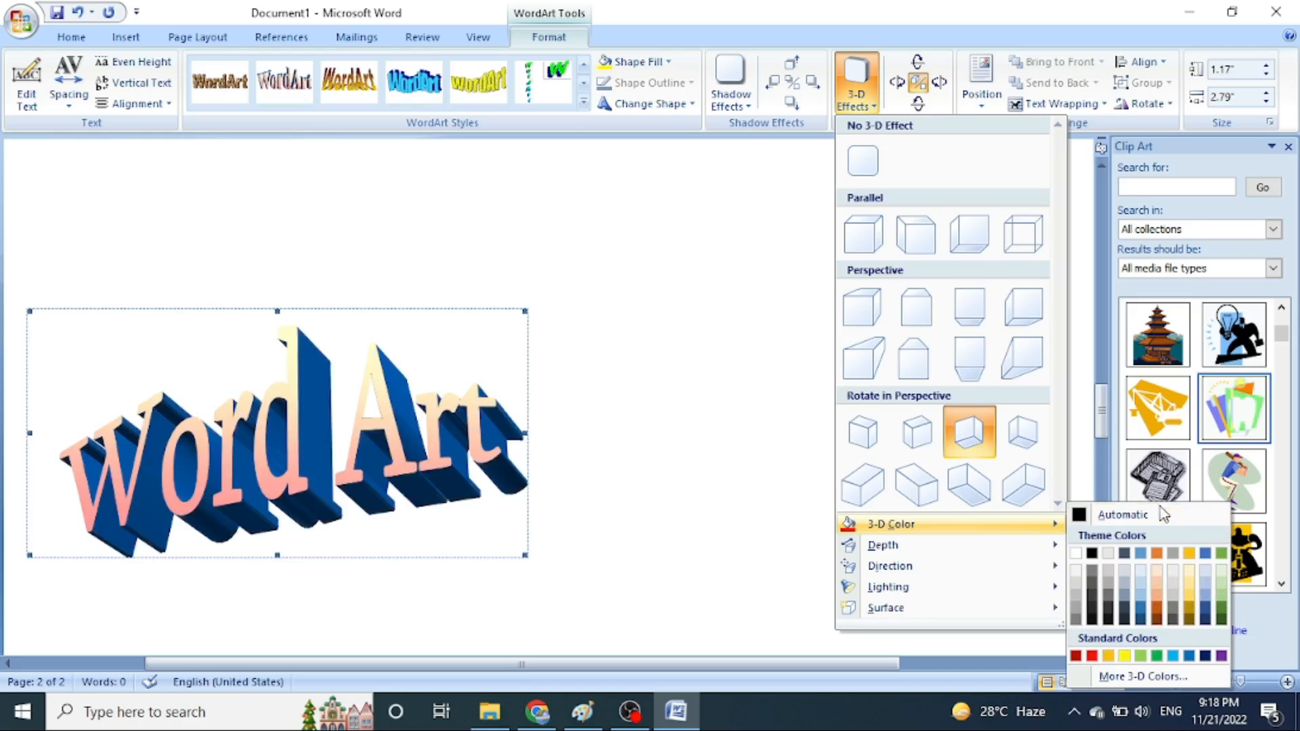
mouse_move(1023, 569)
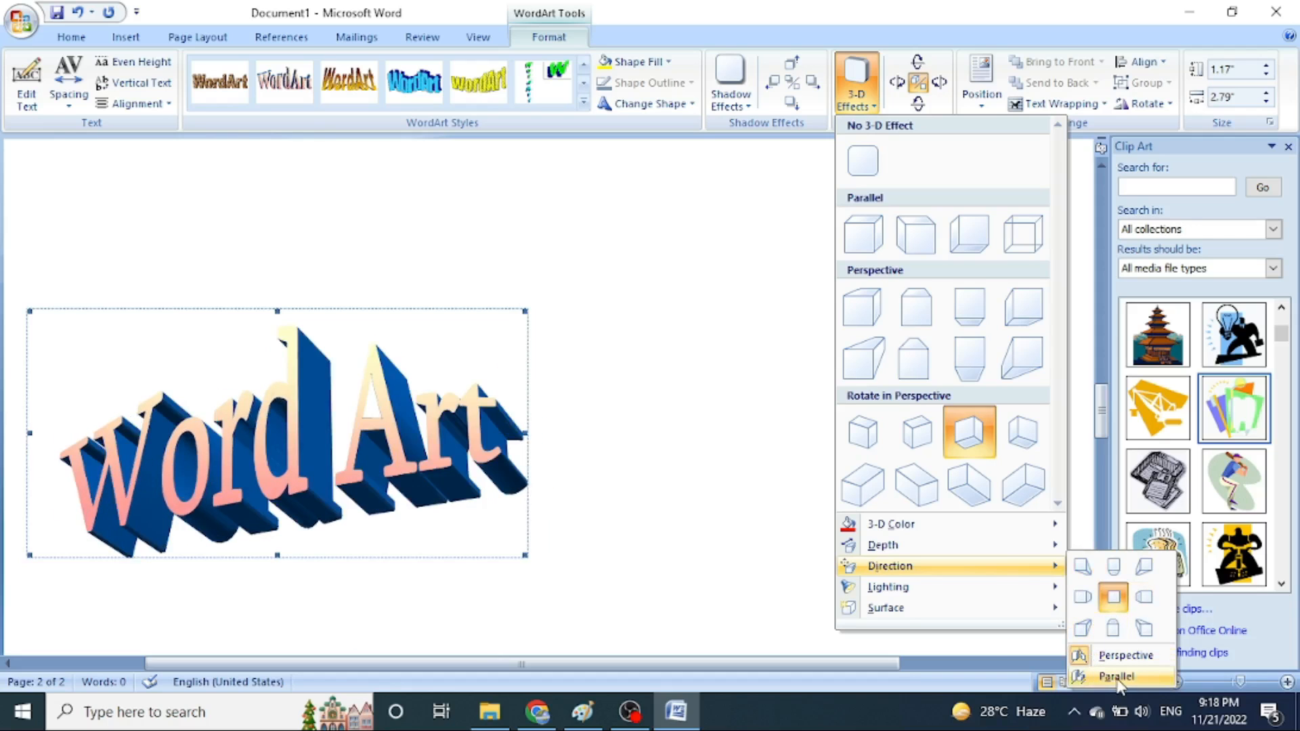
mouse_move(912, 589)
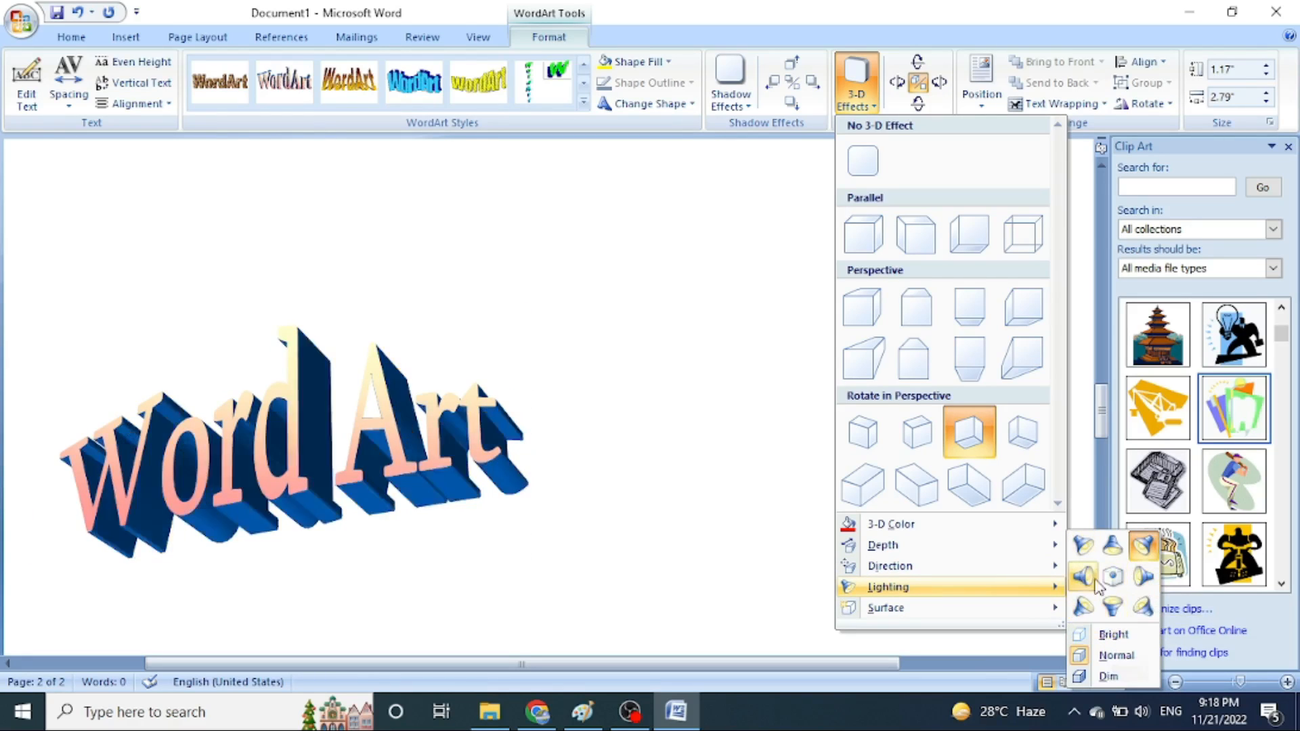
mouse_move(1023, 613)
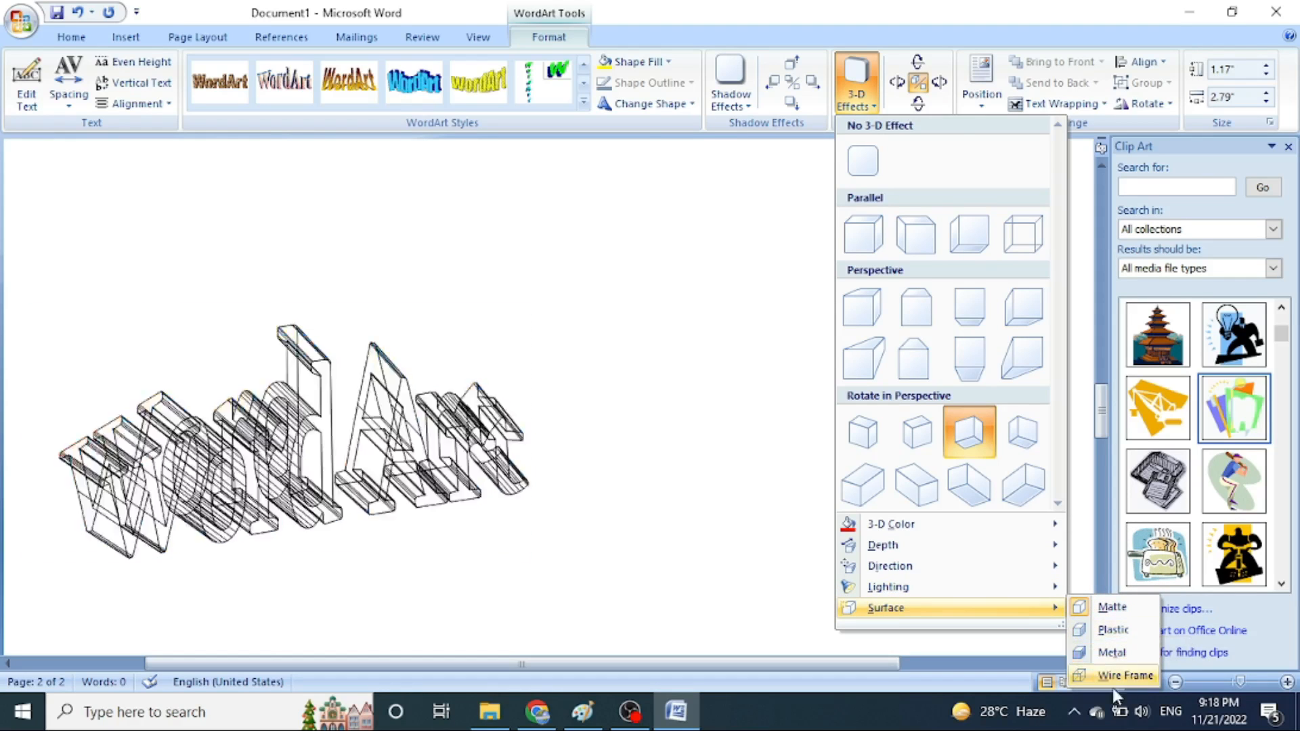
click(748, 465)
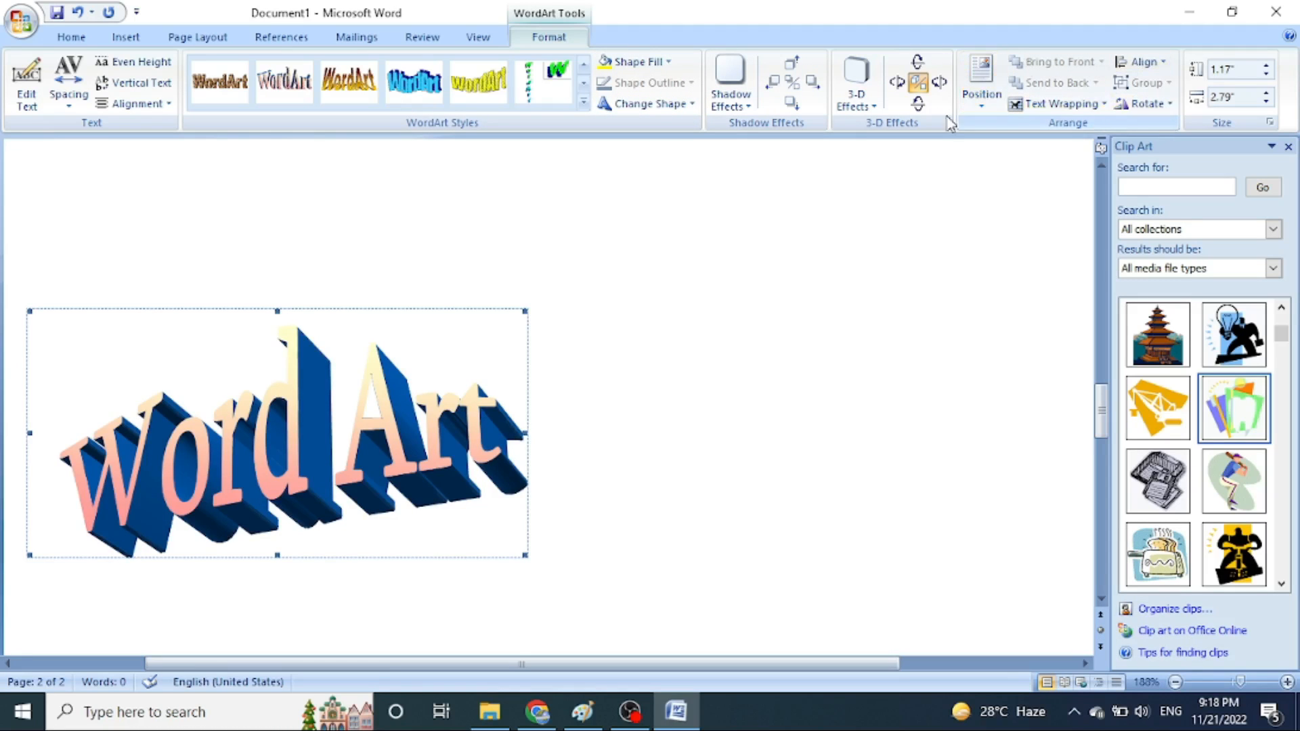
click(667, 67)
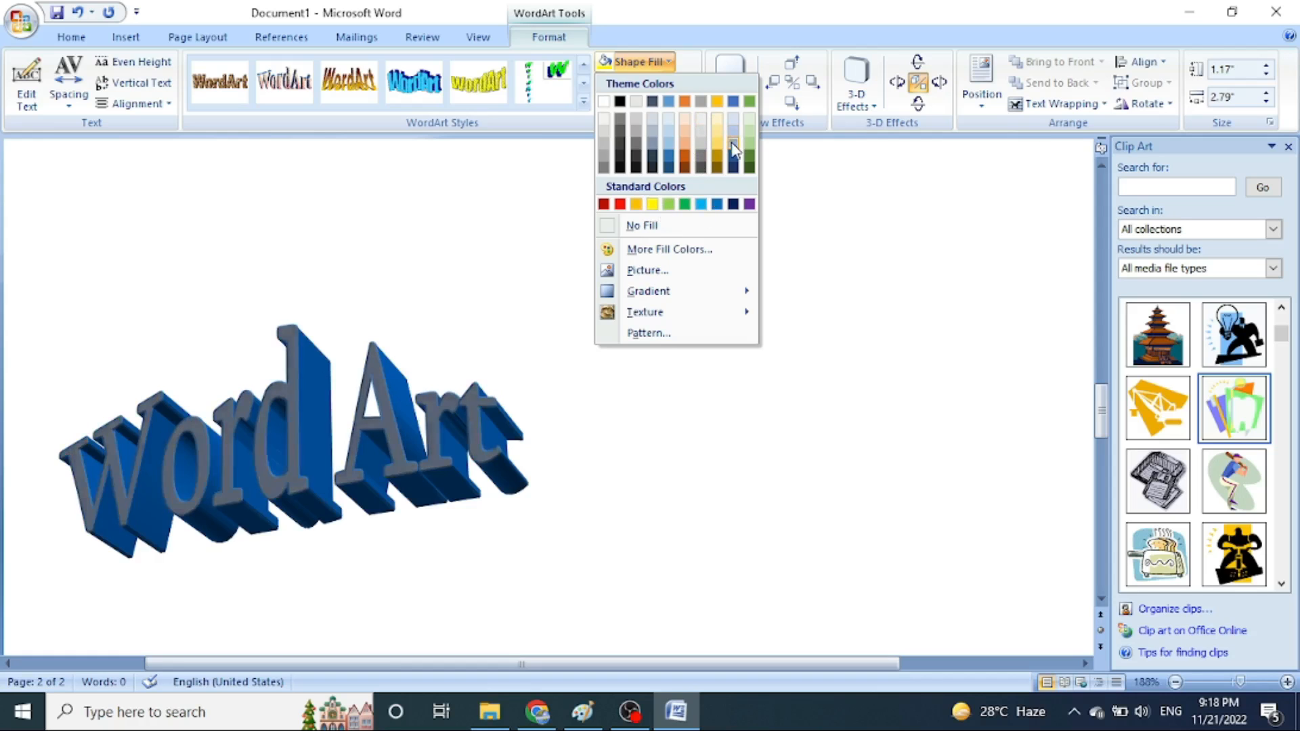
mouse_move(653, 293)
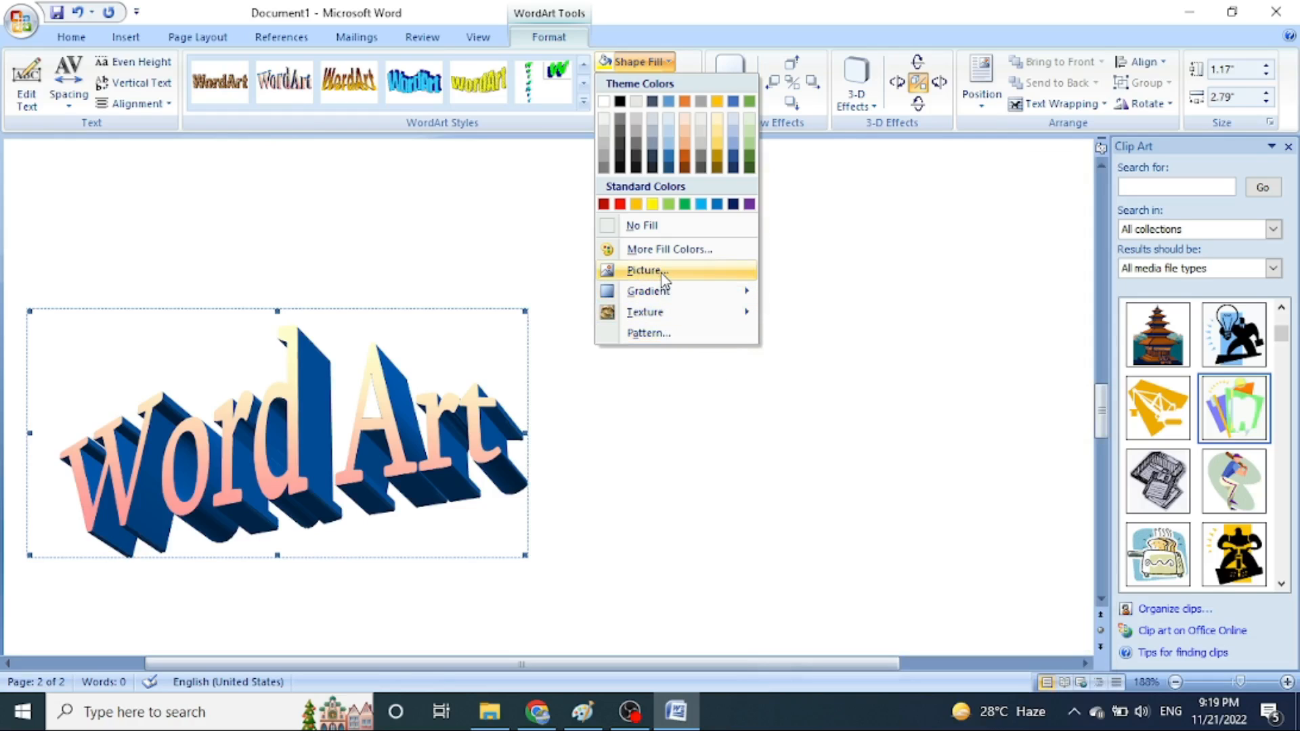
click(901, 272)
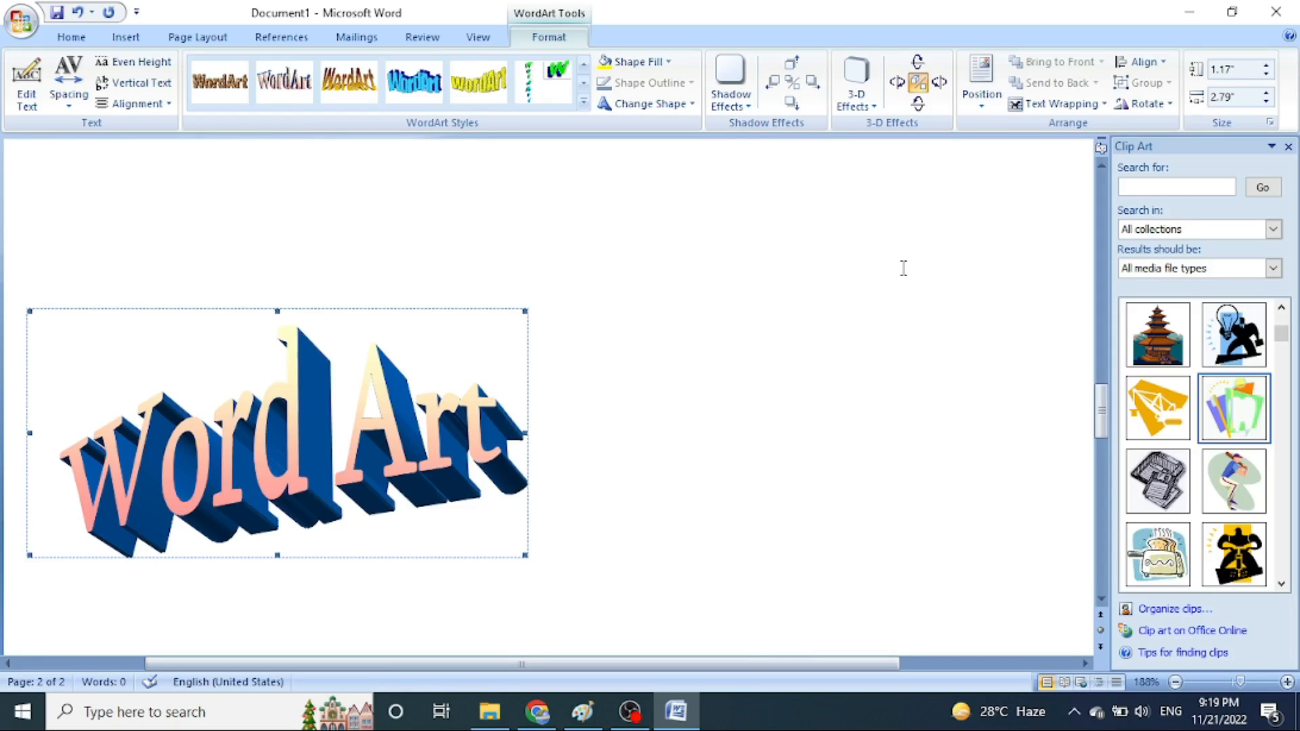
Deselect the WordArt and start a new line after it
click(792, 444)
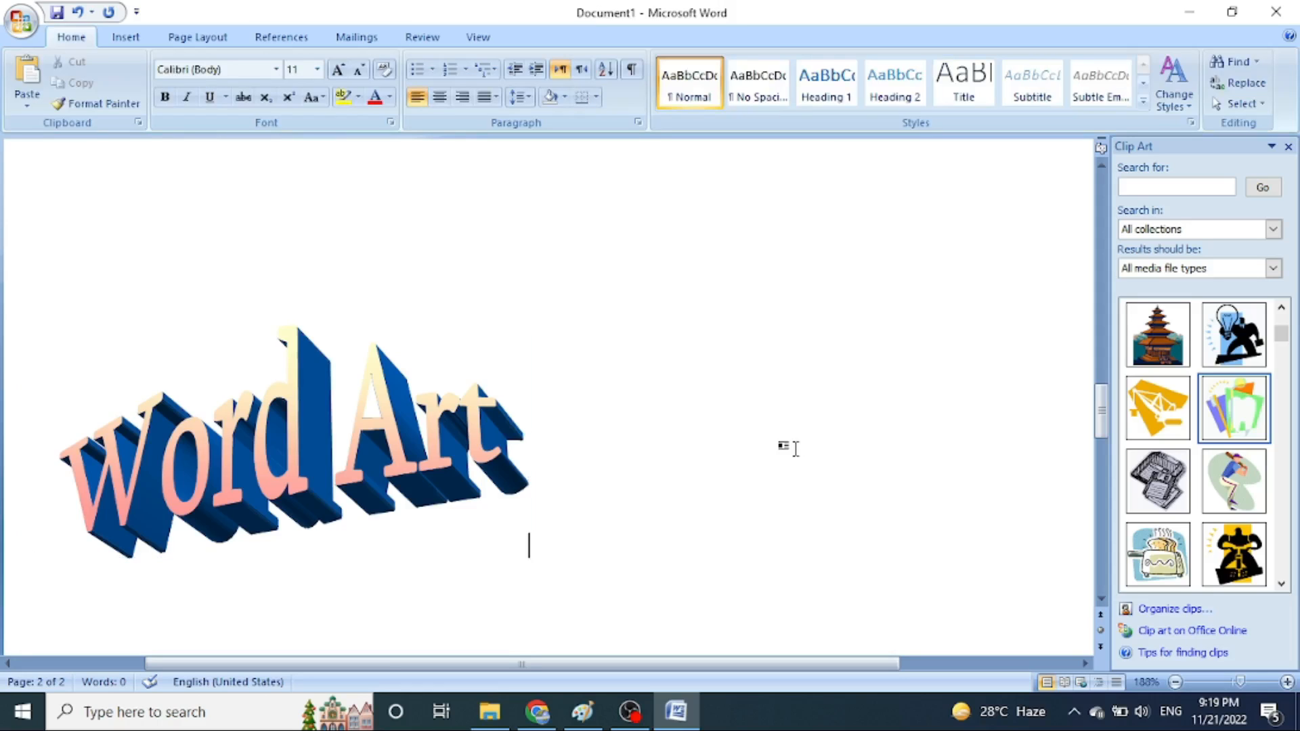
key(Return)
scroll(548, 396, down, 1)
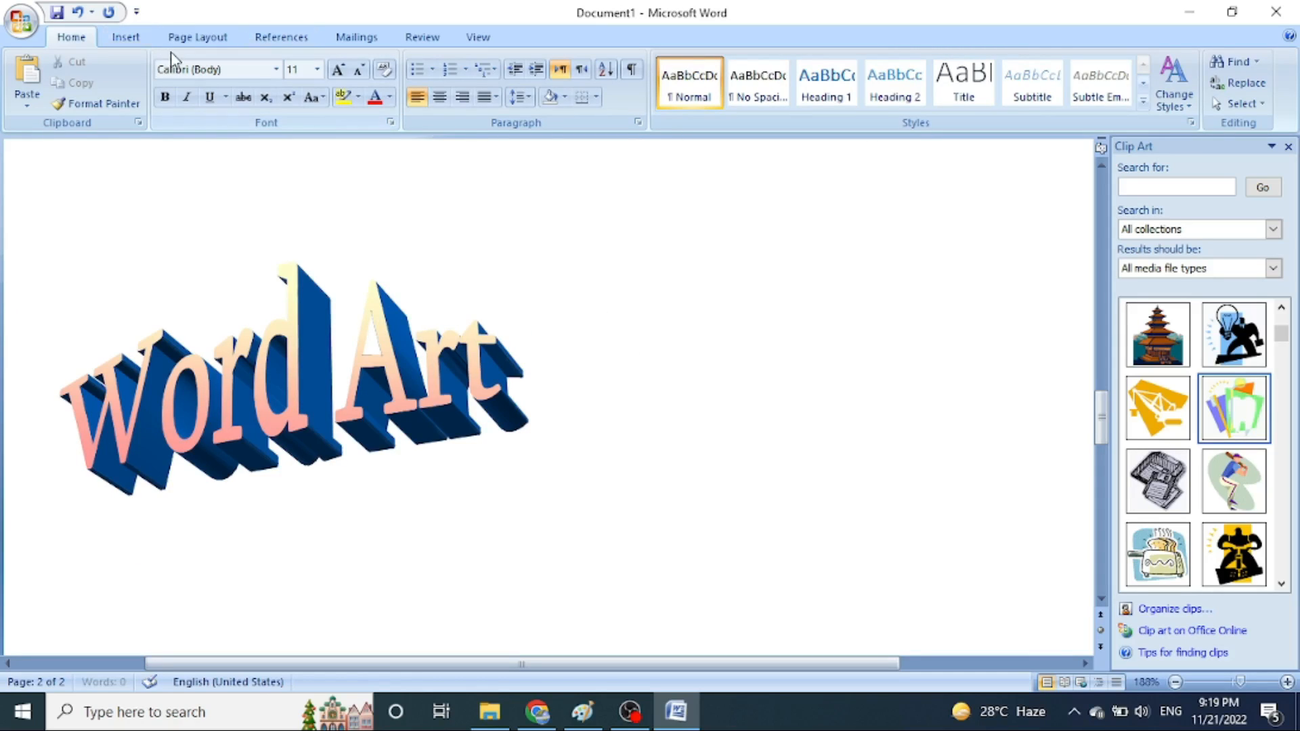
Add a centered page number at the top of the pages using Plain Number 2, and return to the document body
click(131, 41)
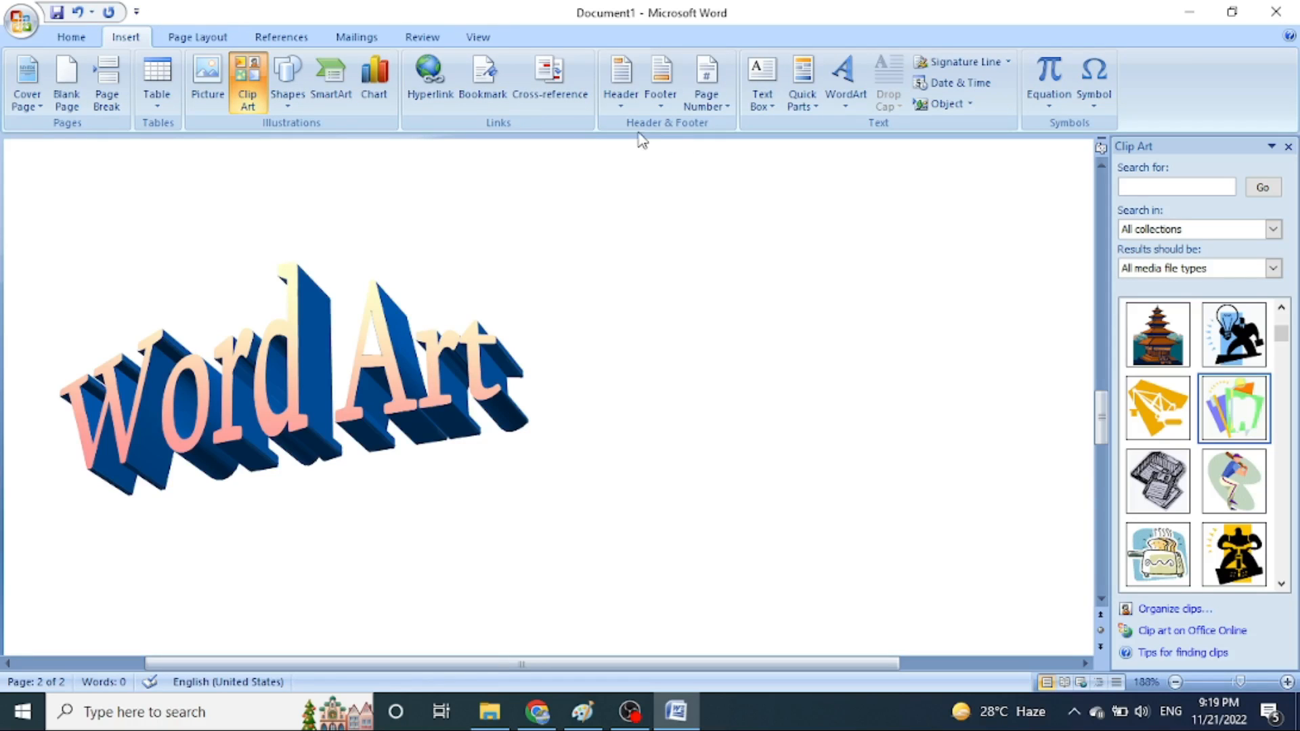
click(720, 109)
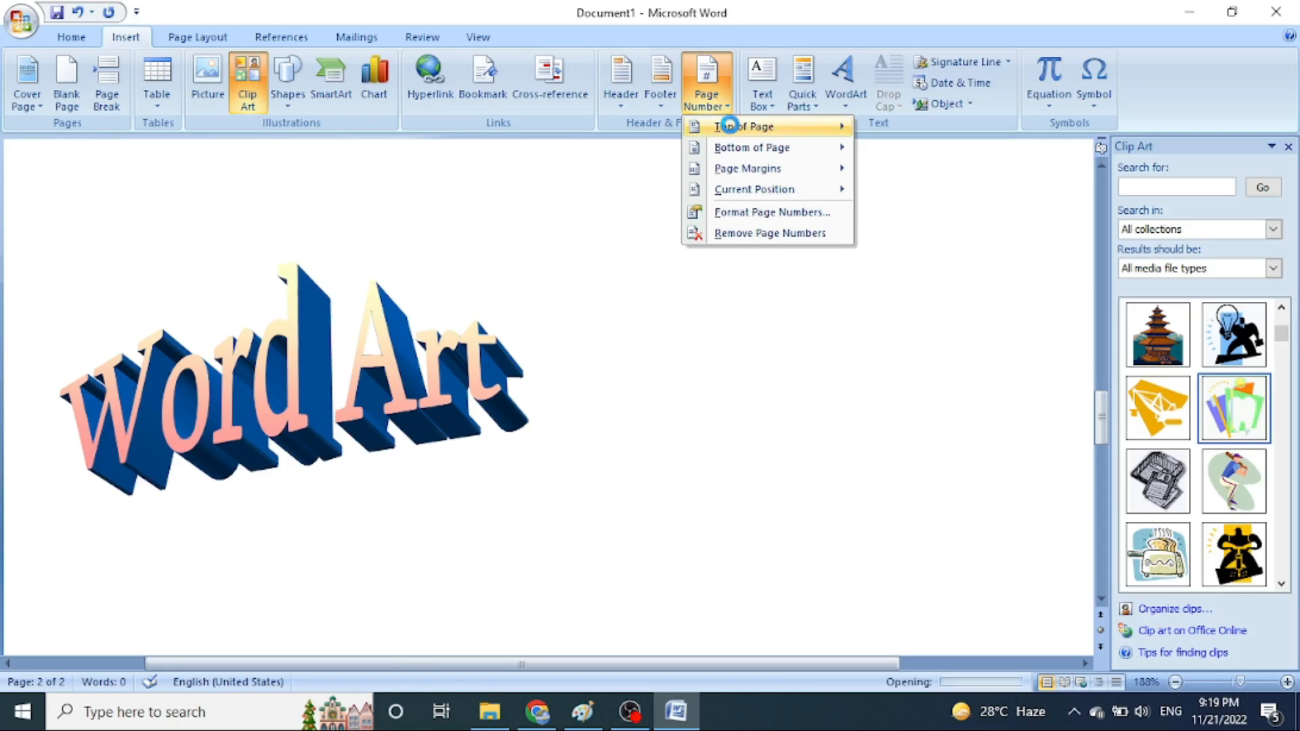
mouse_move(732, 130)
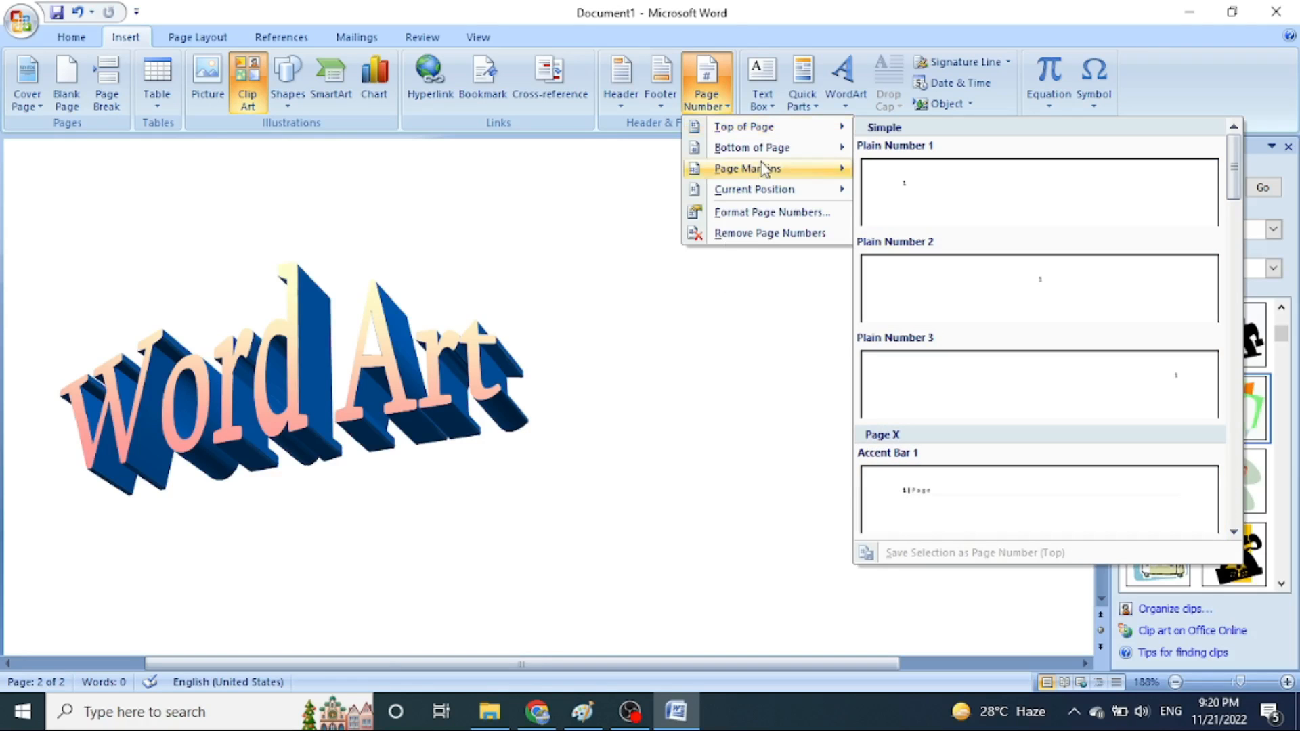
mouse_move(768, 153)
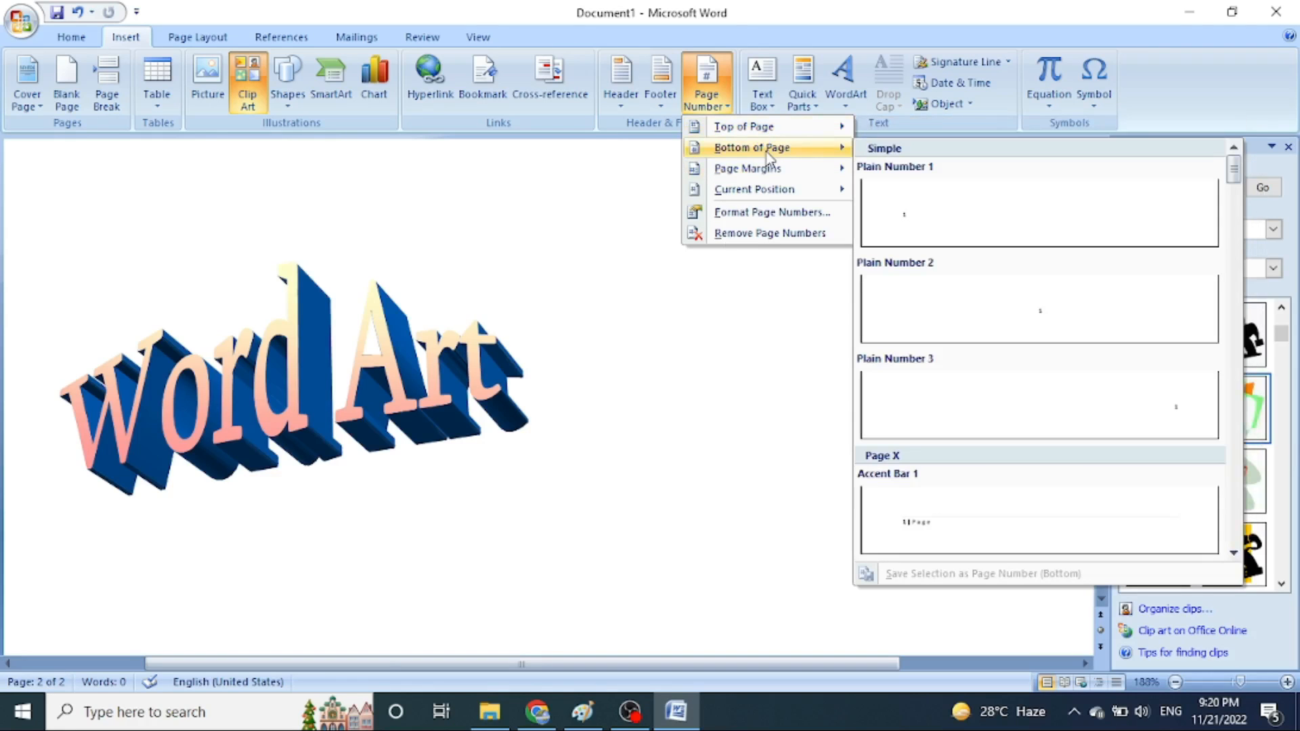
mouse_move(748, 178)
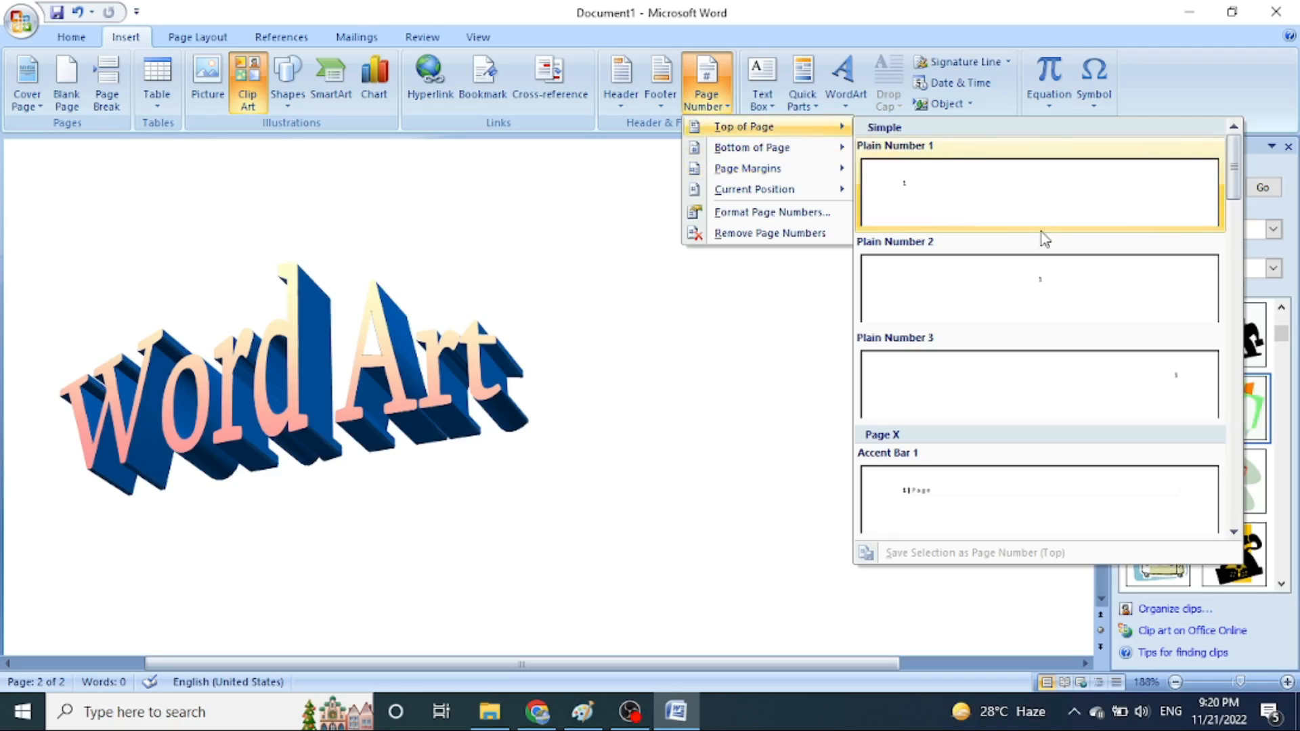
click(1054, 311)
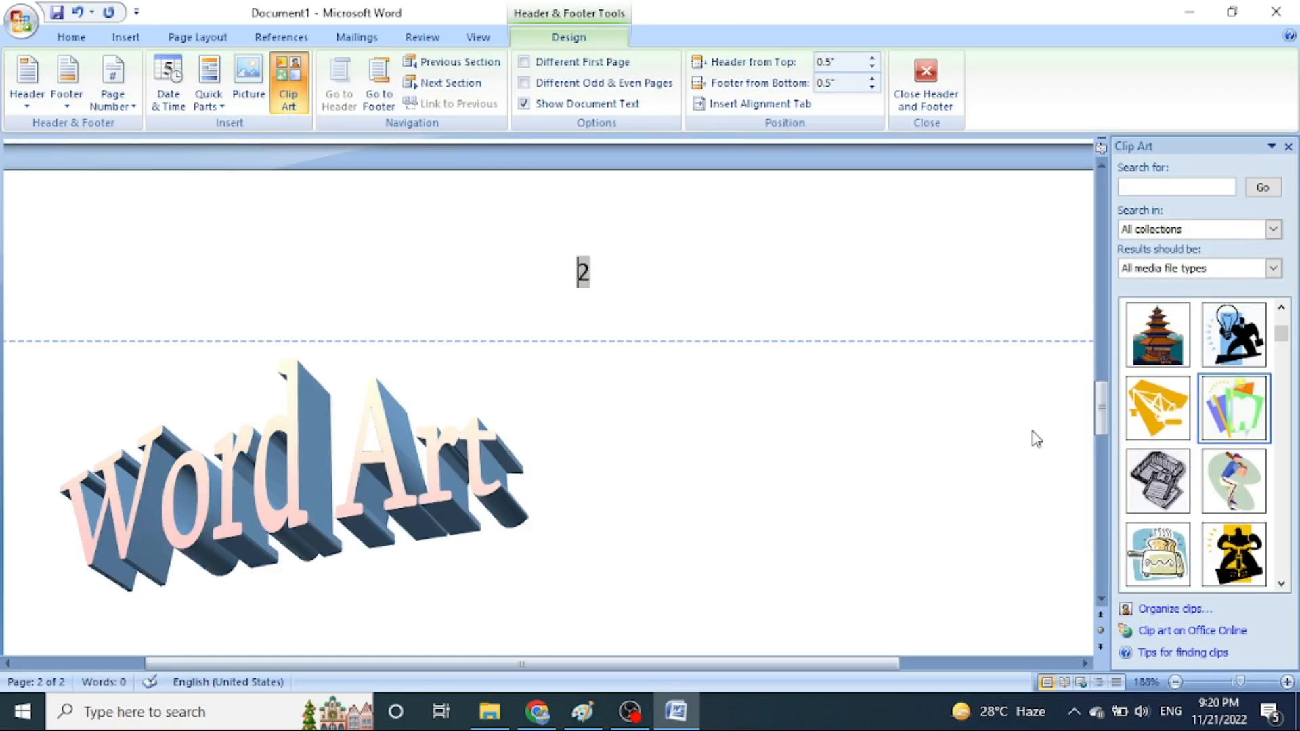
drag(1104, 416, 1108, 644)
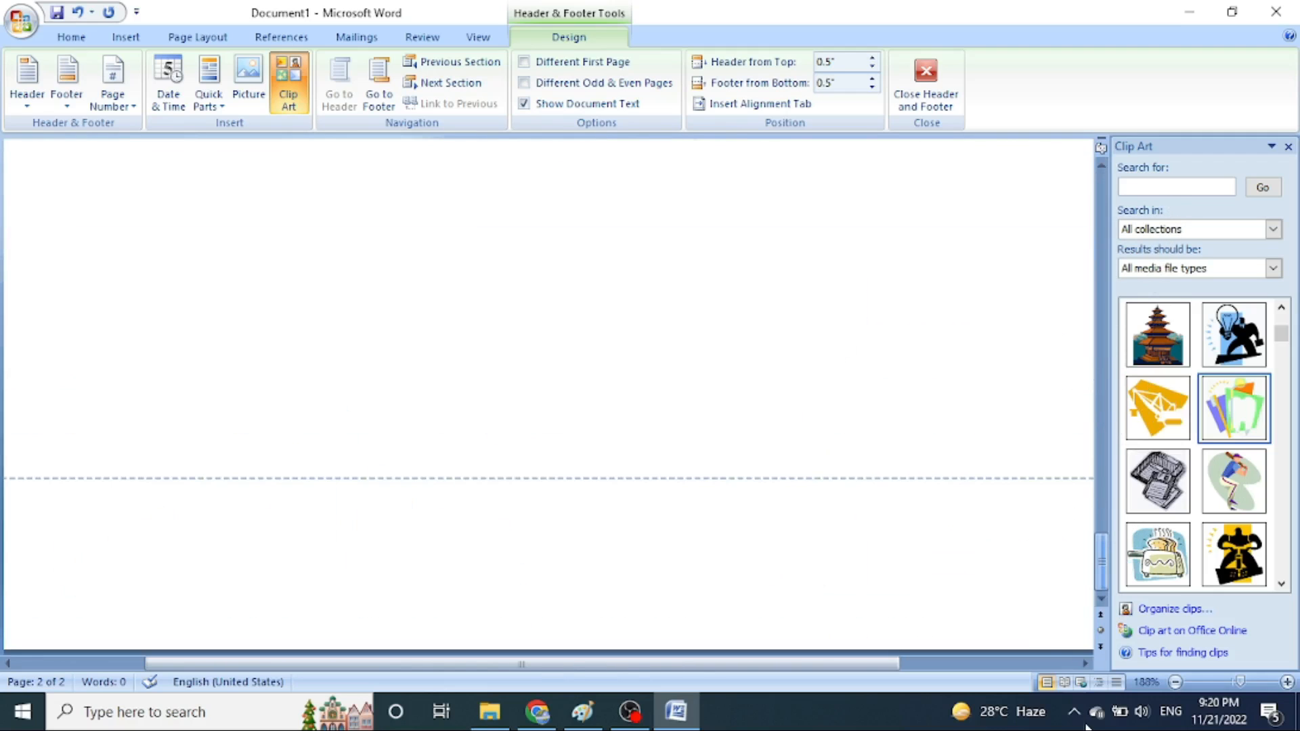
click(944, 107)
drag(1103, 468, 1122, 414)
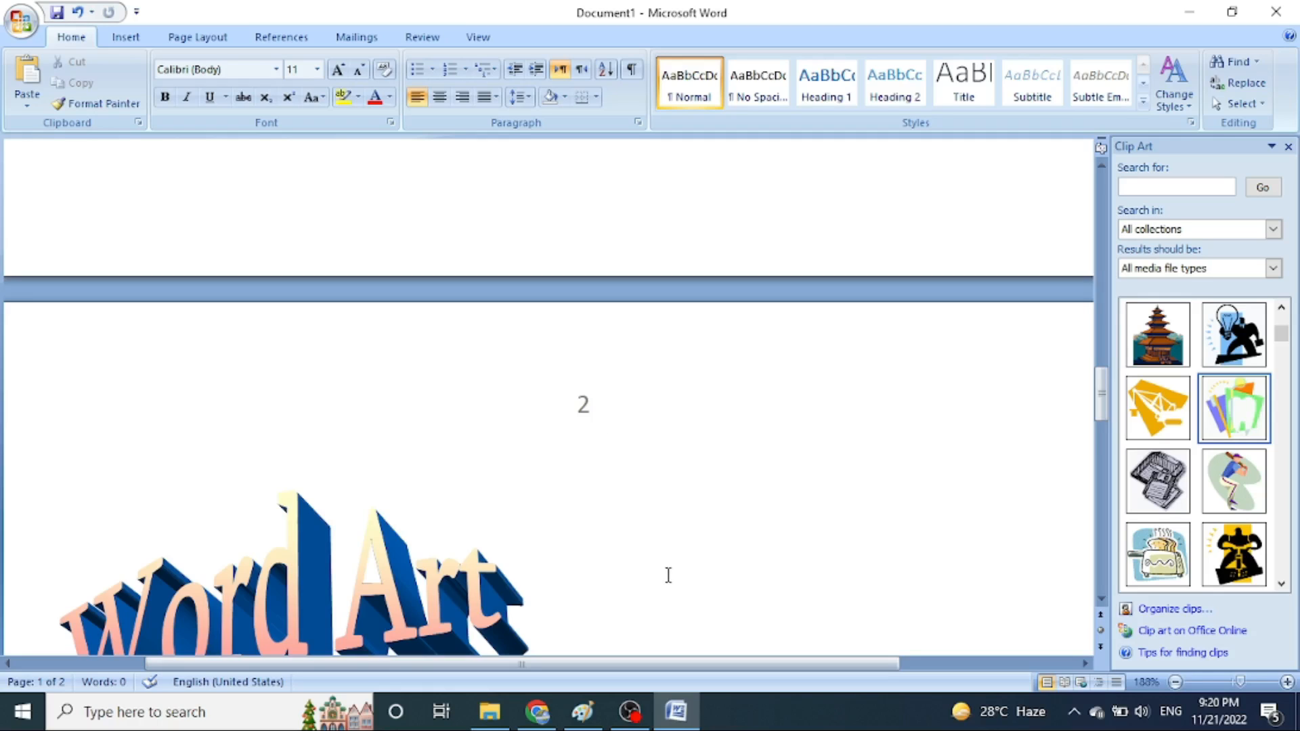
Add another blank line in the empty space below the WordArt on page 2
scroll(668, 572, down, 2)
drag(1104, 413, 1110, 461)
click(846, 453)
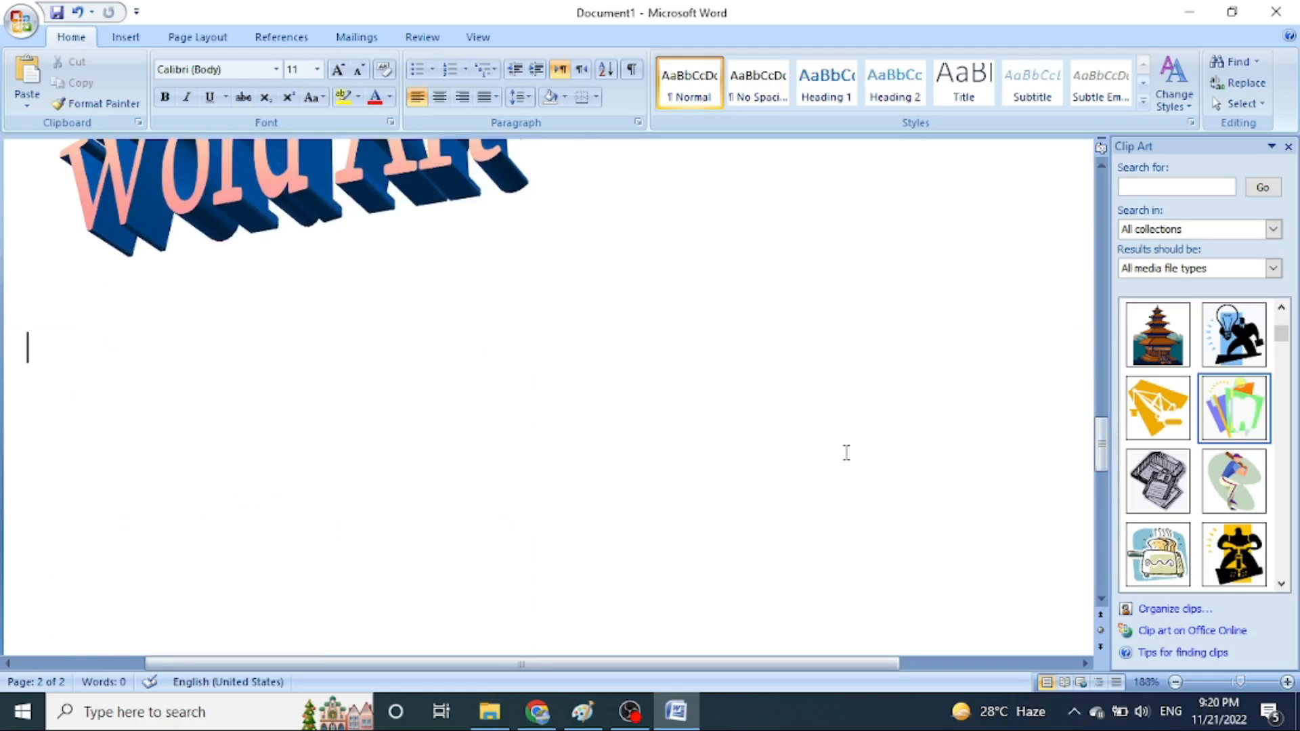
key(Return)
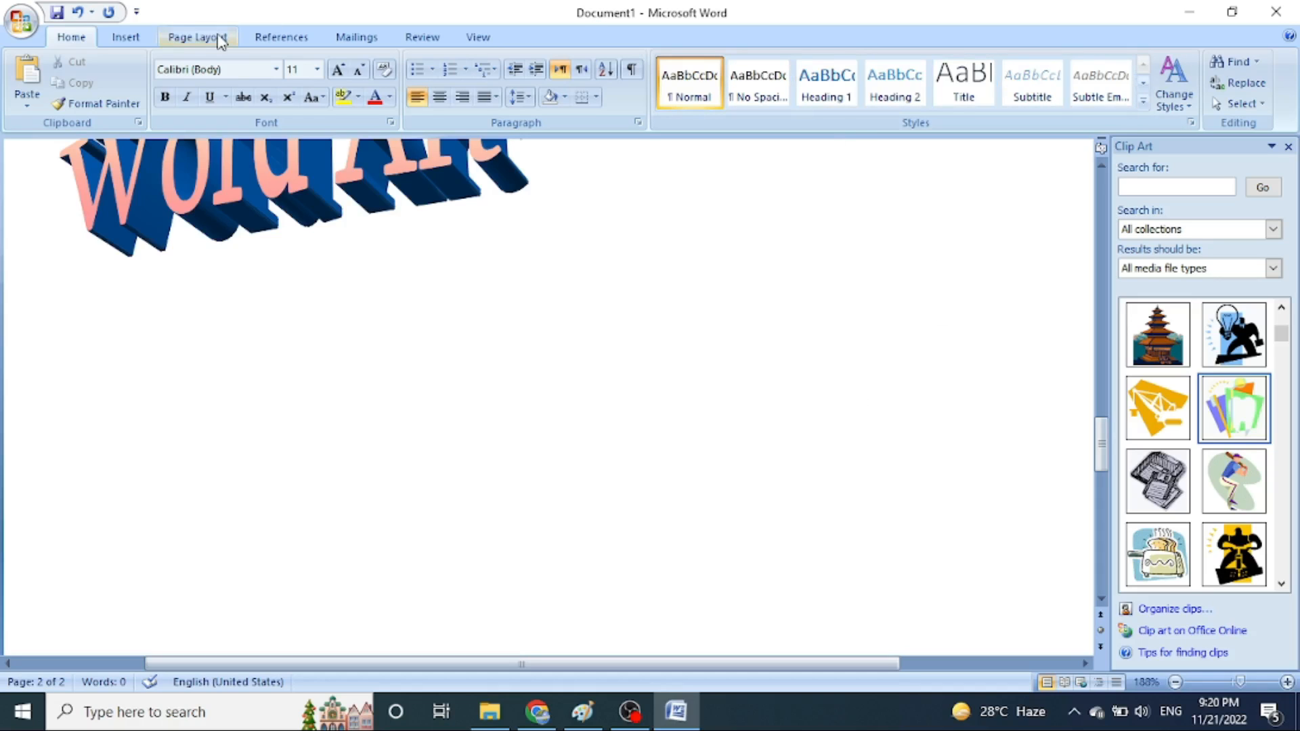
Draw an isosceles triangle below the WordArt and enlarge it to about 1.44" high by 2.26" wide
click(125, 37)
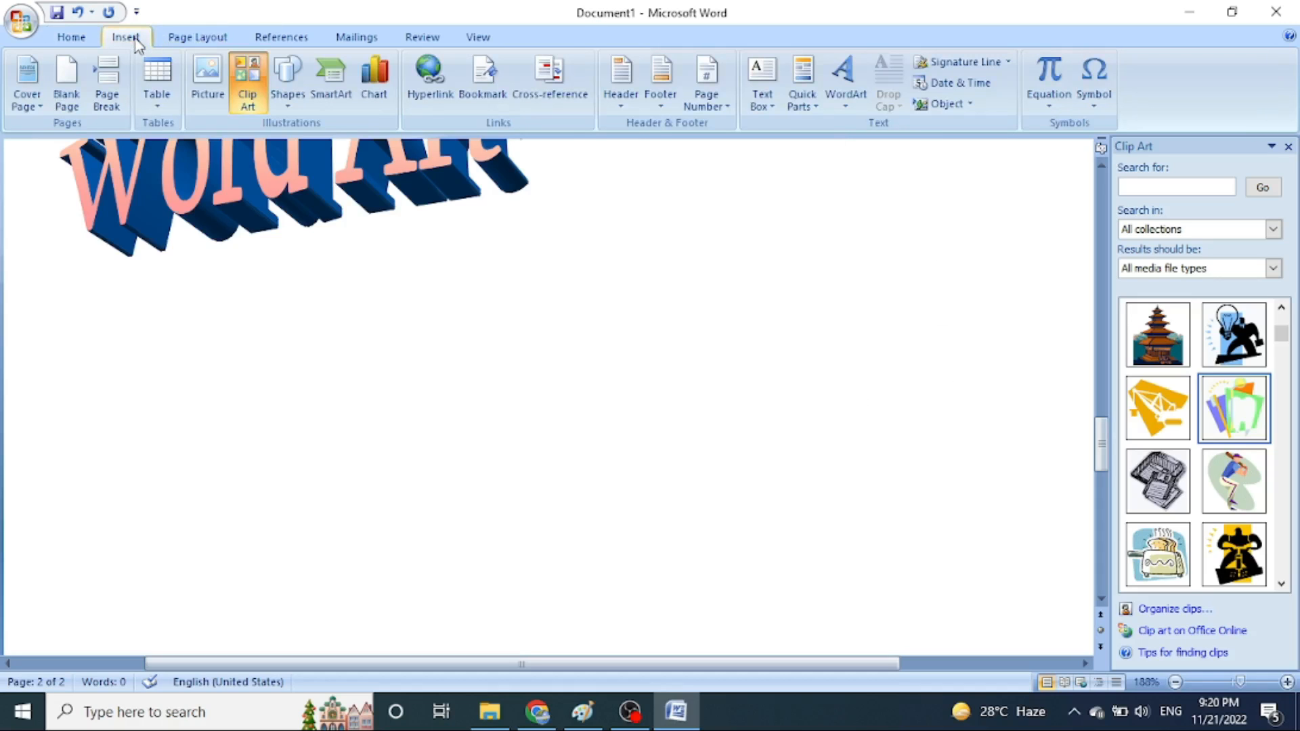
click(293, 102)
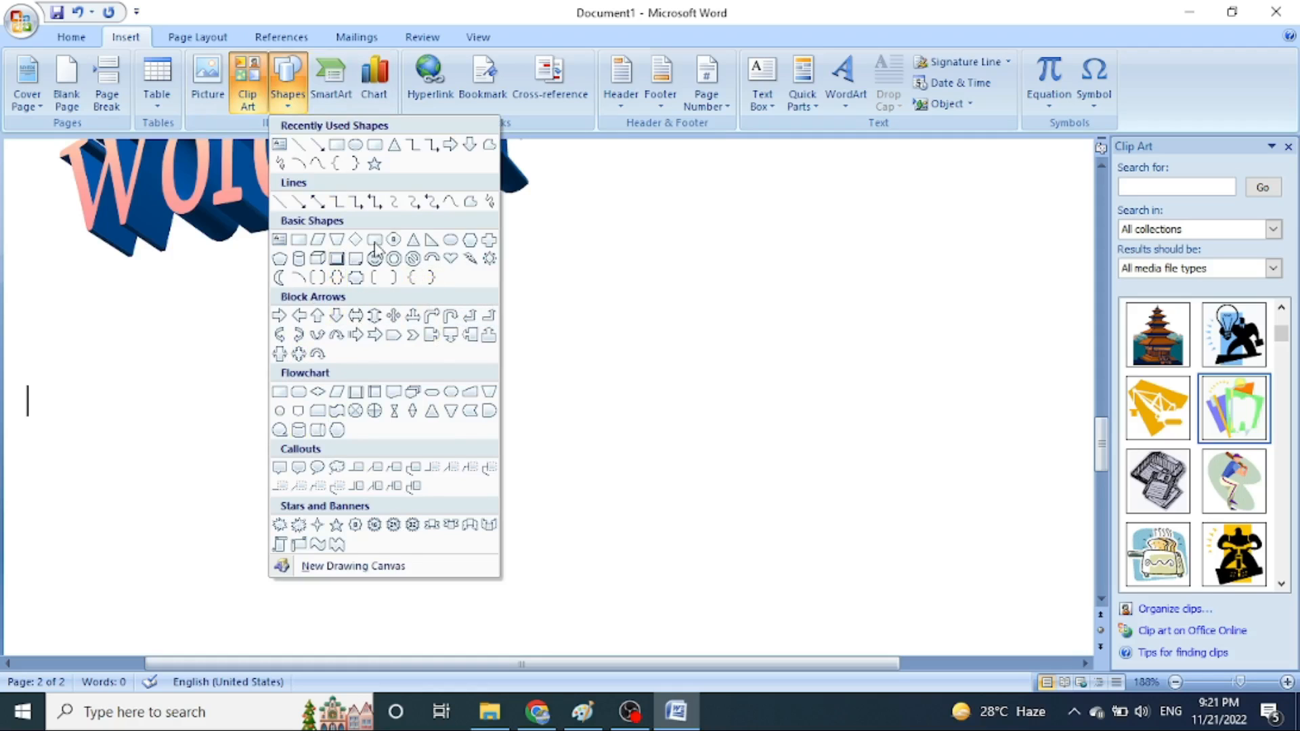
click(394, 145)
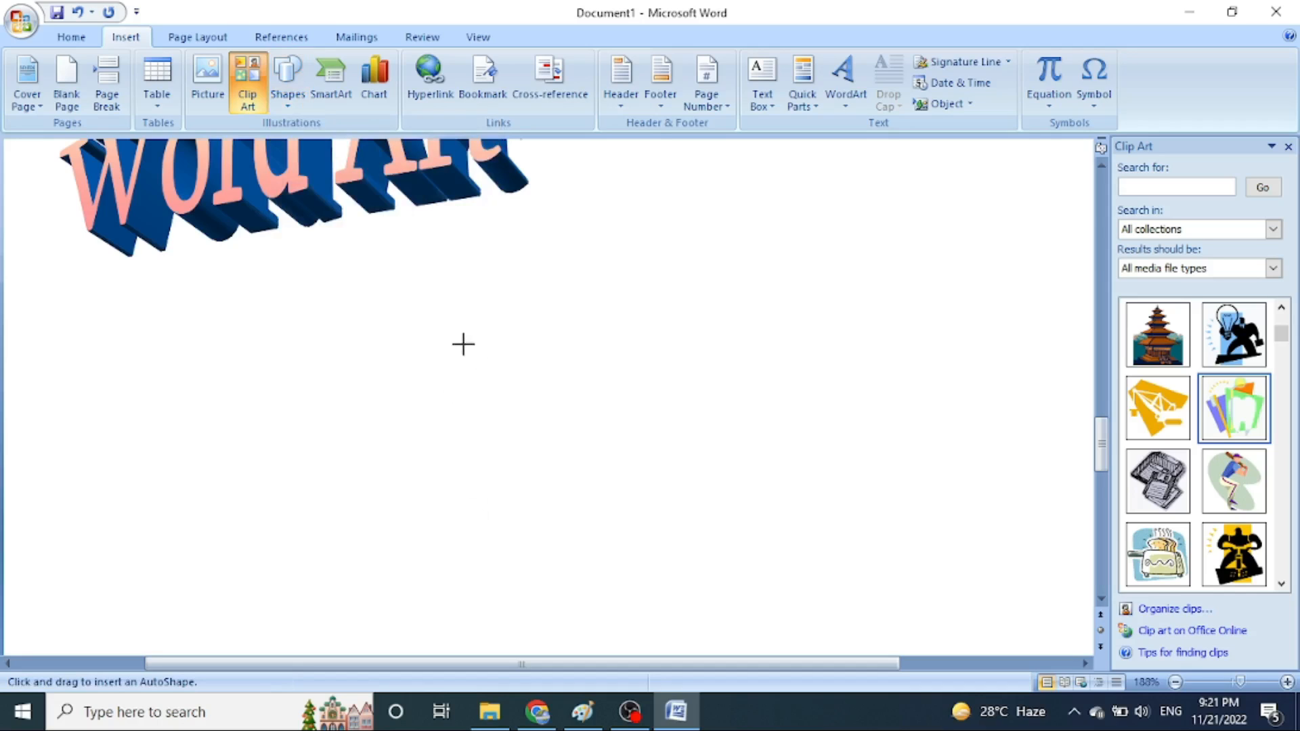
mouse_move(462, 336)
mouse_down()
mouse_move(539, 420)
mouse_move(704, 529)
mouse_up()
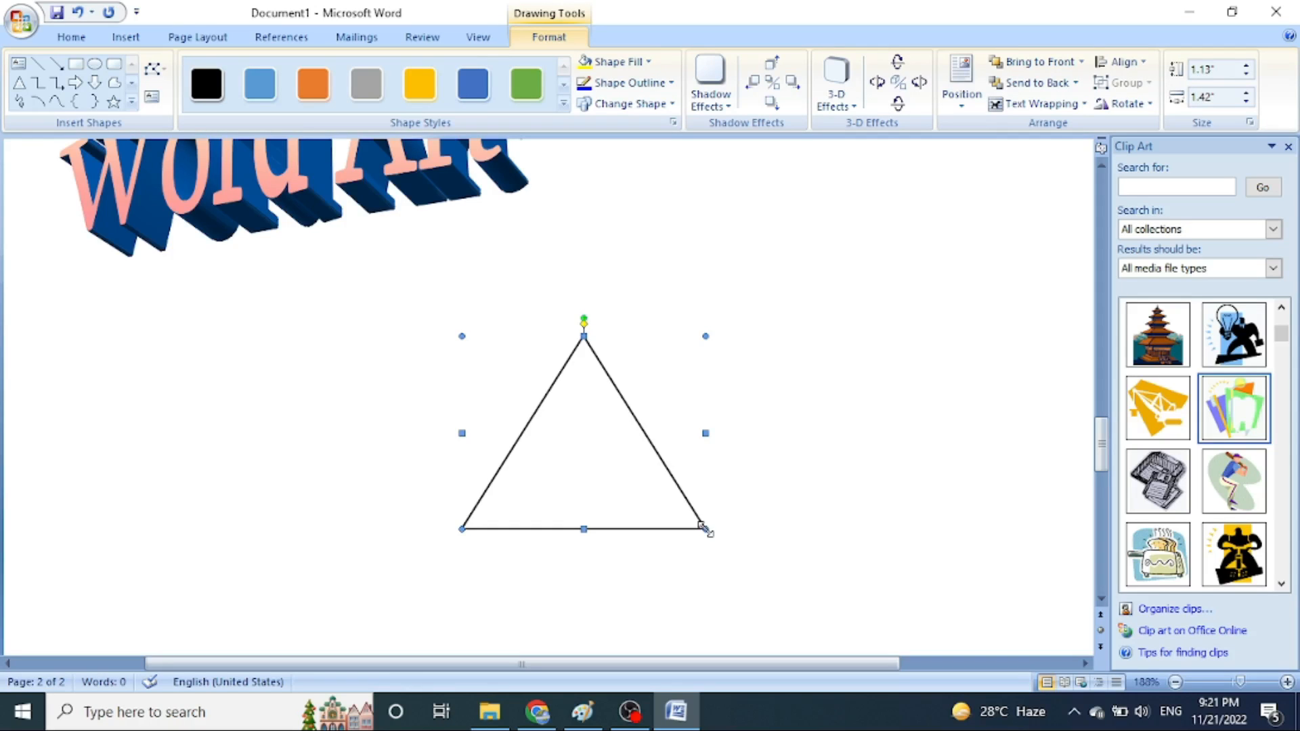
drag(704, 526, 848, 582)
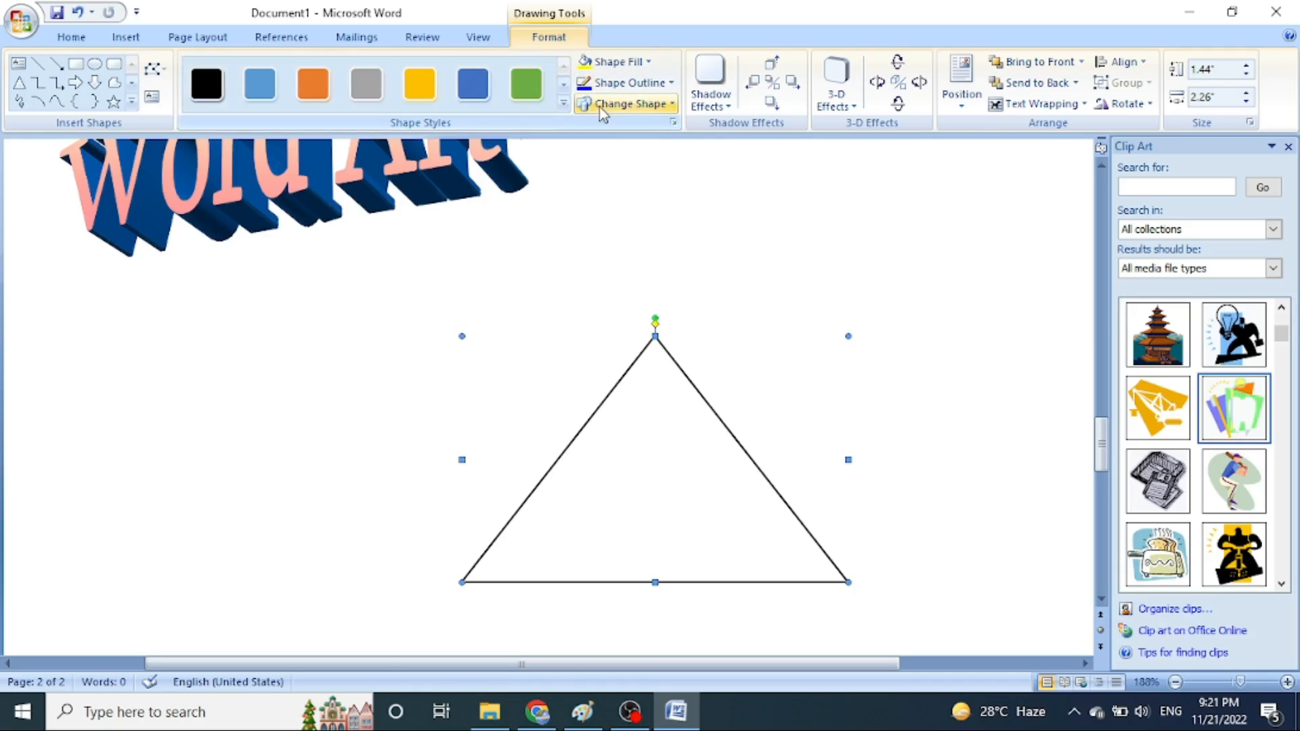
Change the triangle's outline to the dash-dot-dot line style and deselect the shape
click(616, 83)
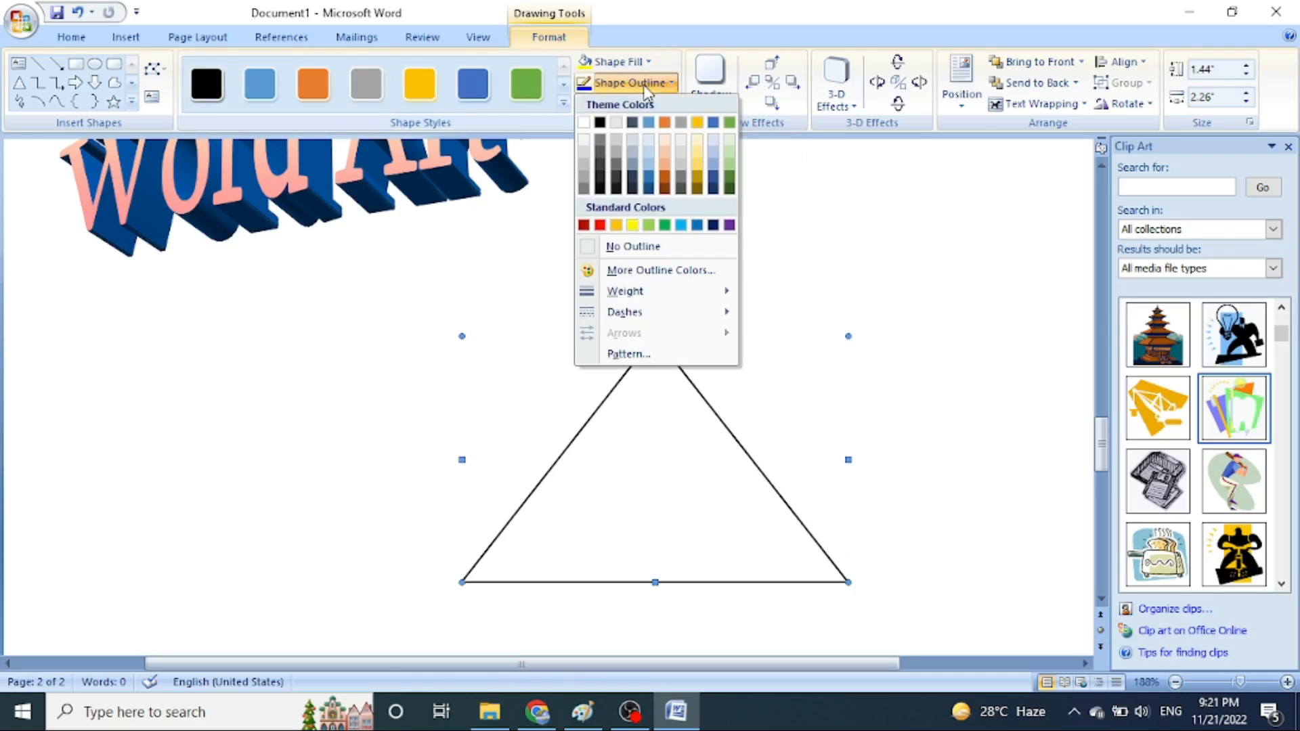
mouse_move(604, 300)
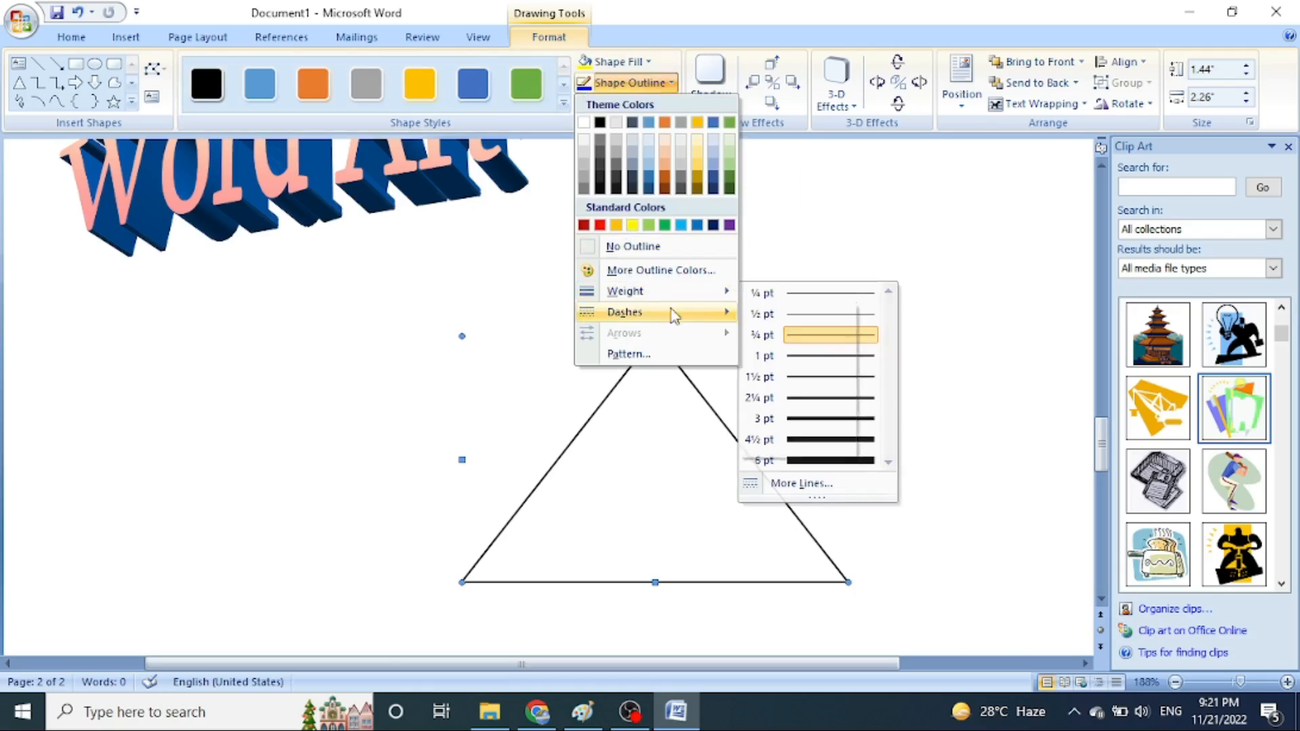
mouse_move(670, 312)
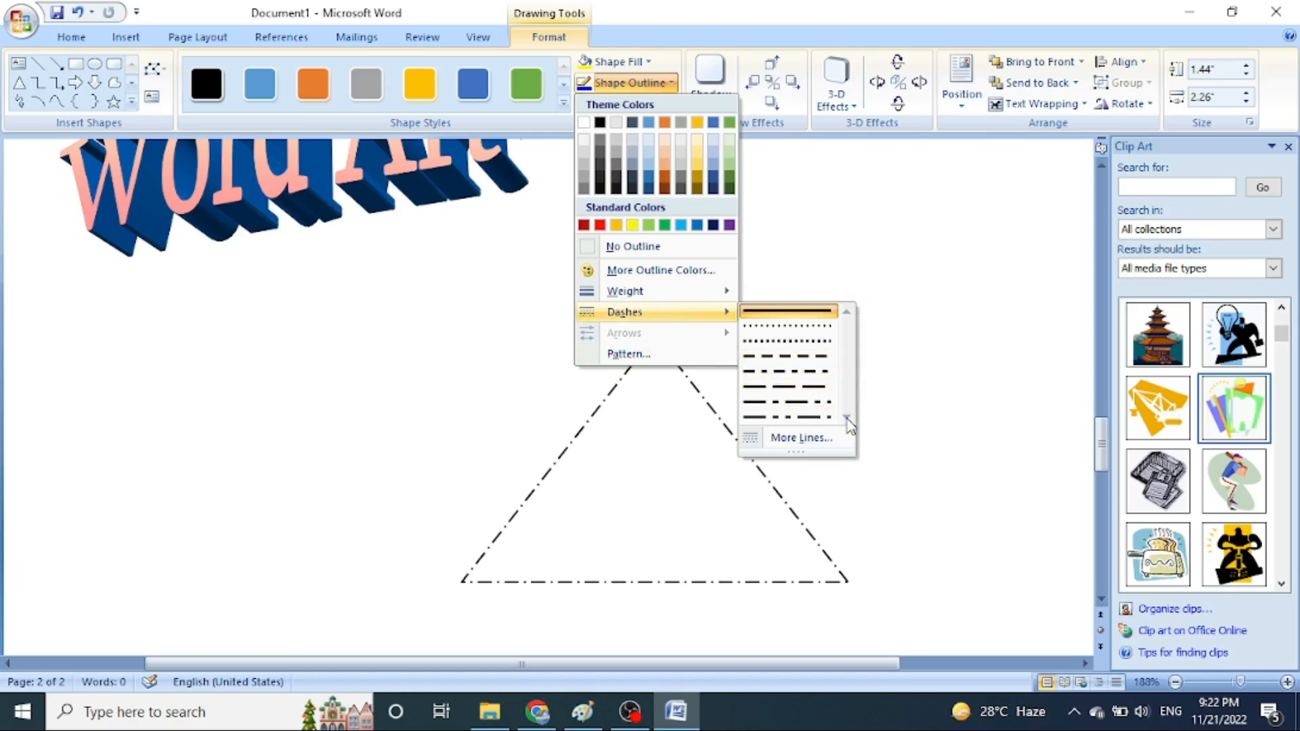
click(785, 417)
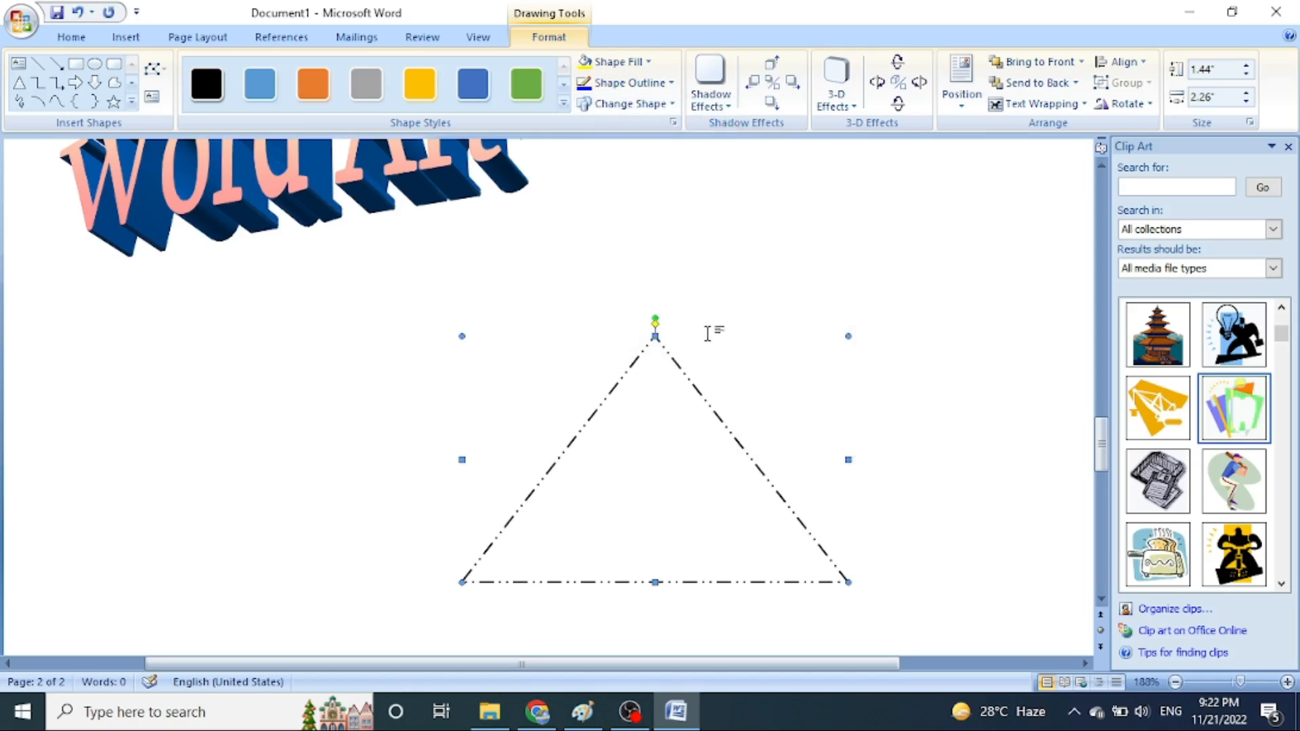
click(753, 441)
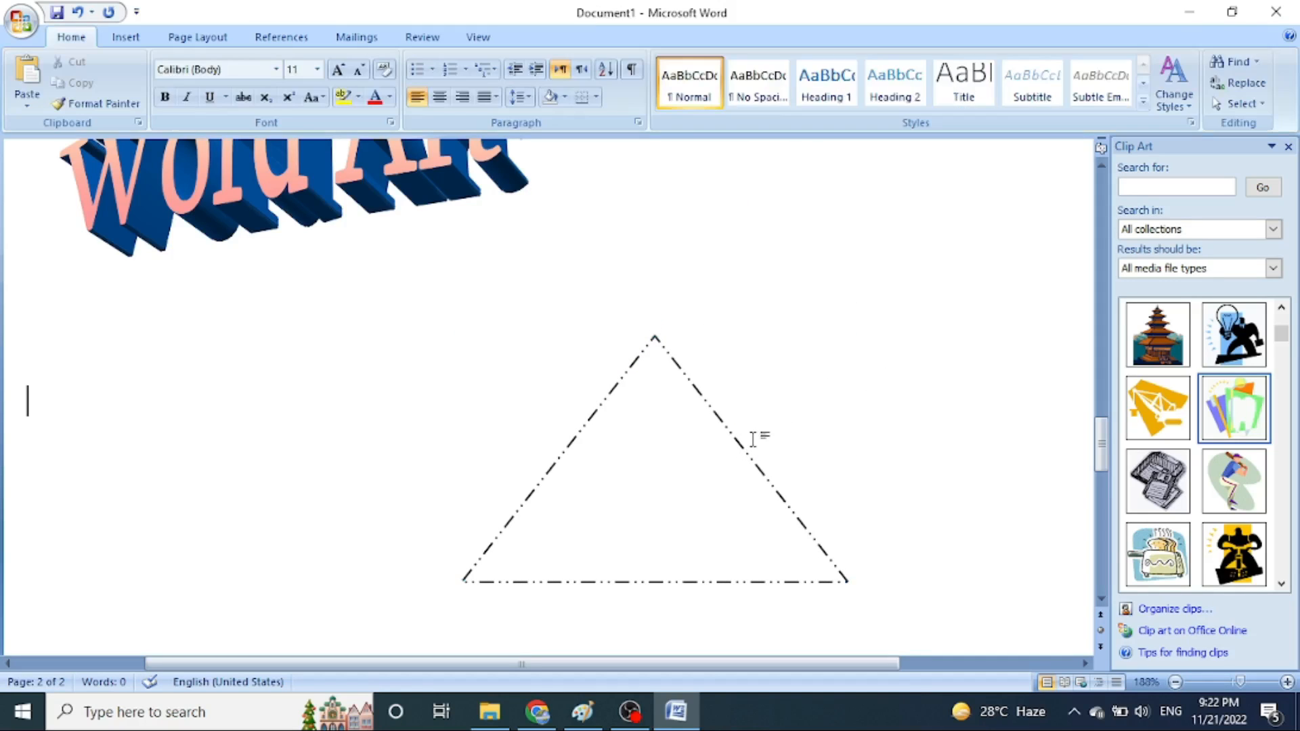
Apply the light yellow gradient shape style to the triangle and give it the drop shadow that falls toward the upper left
click(710, 481)
right_click(711, 482)
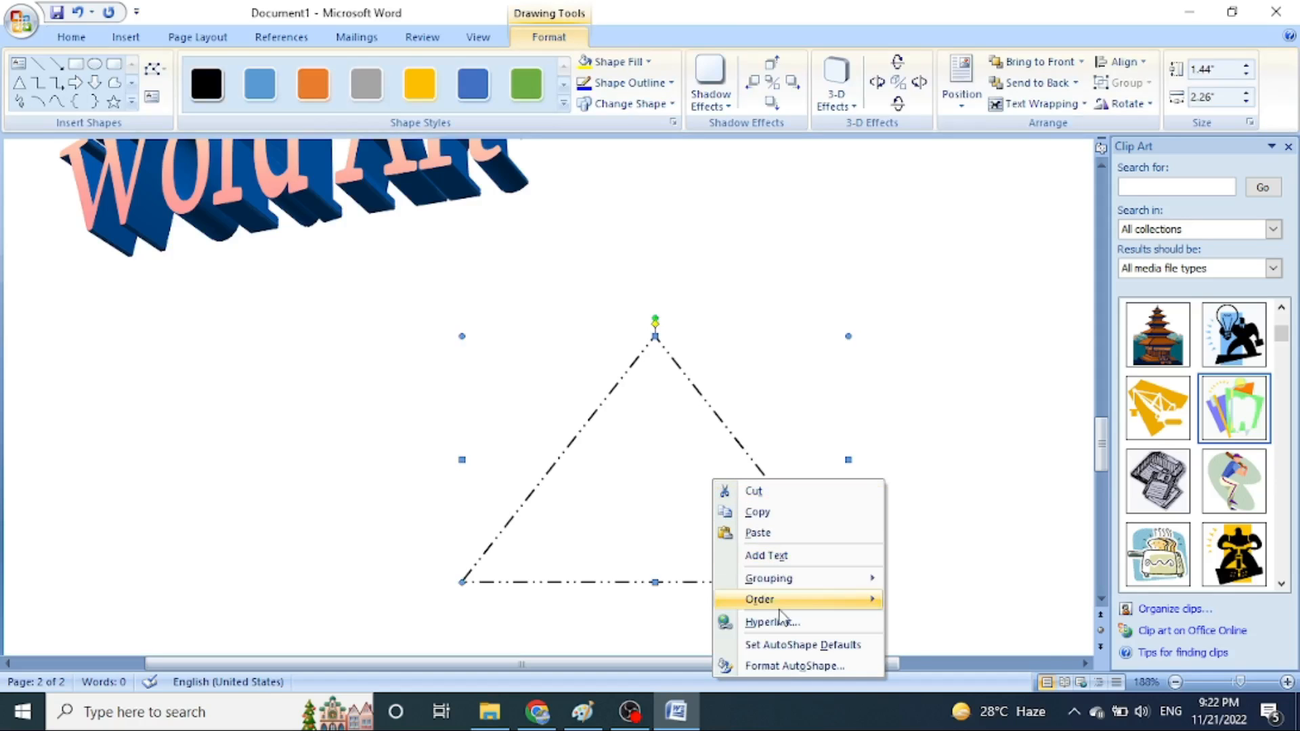
mouse_move(779, 599)
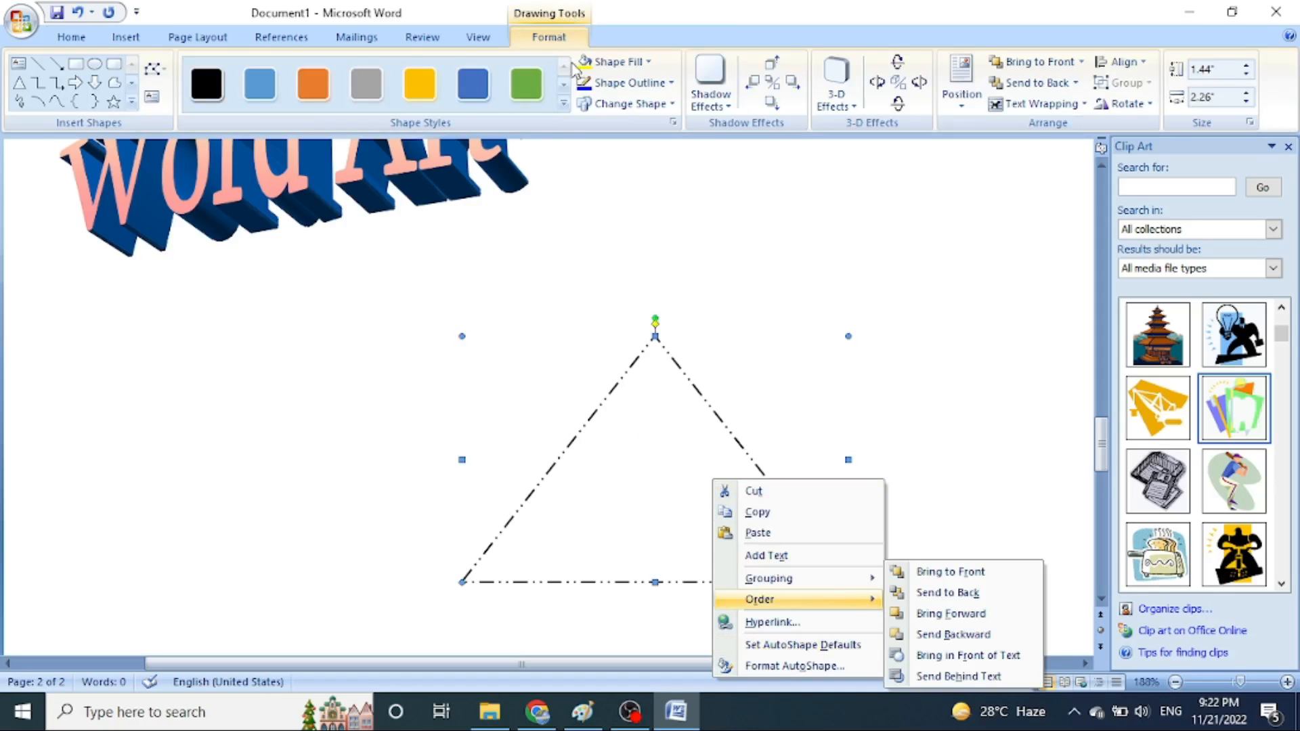
click(564, 102)
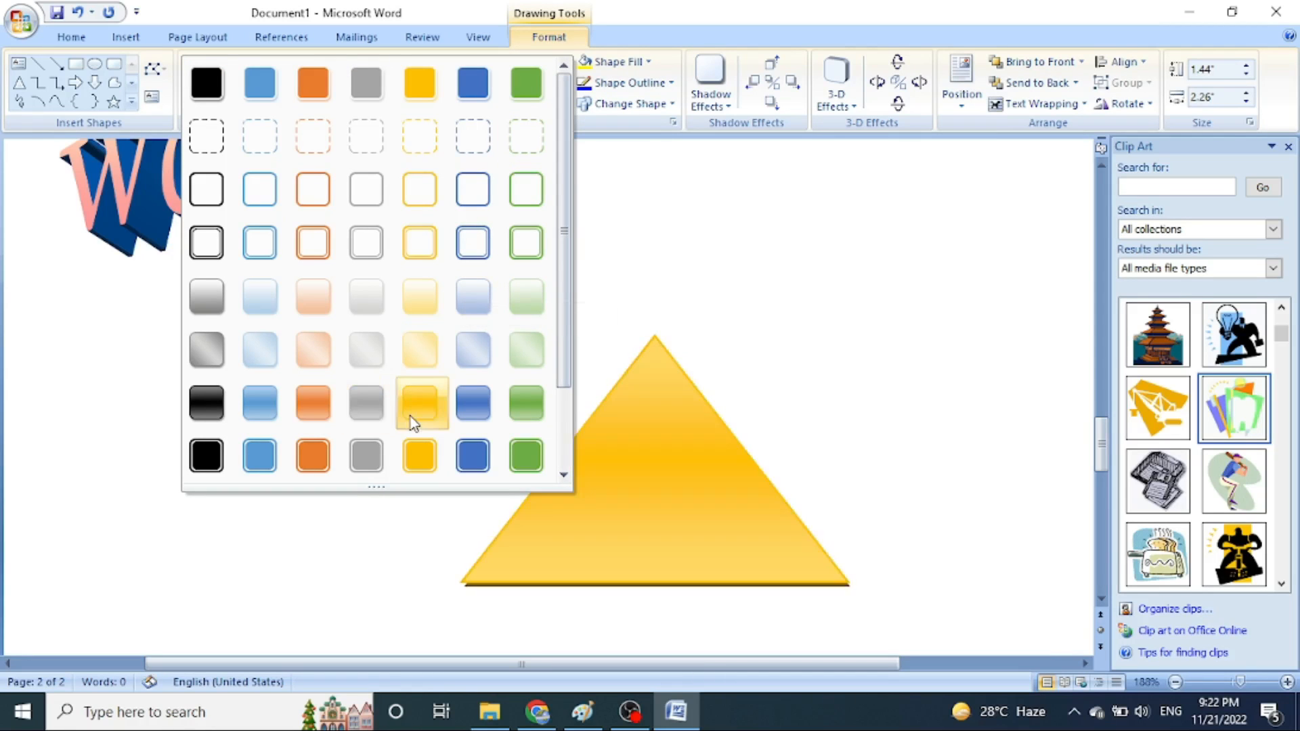
click(434, 308)
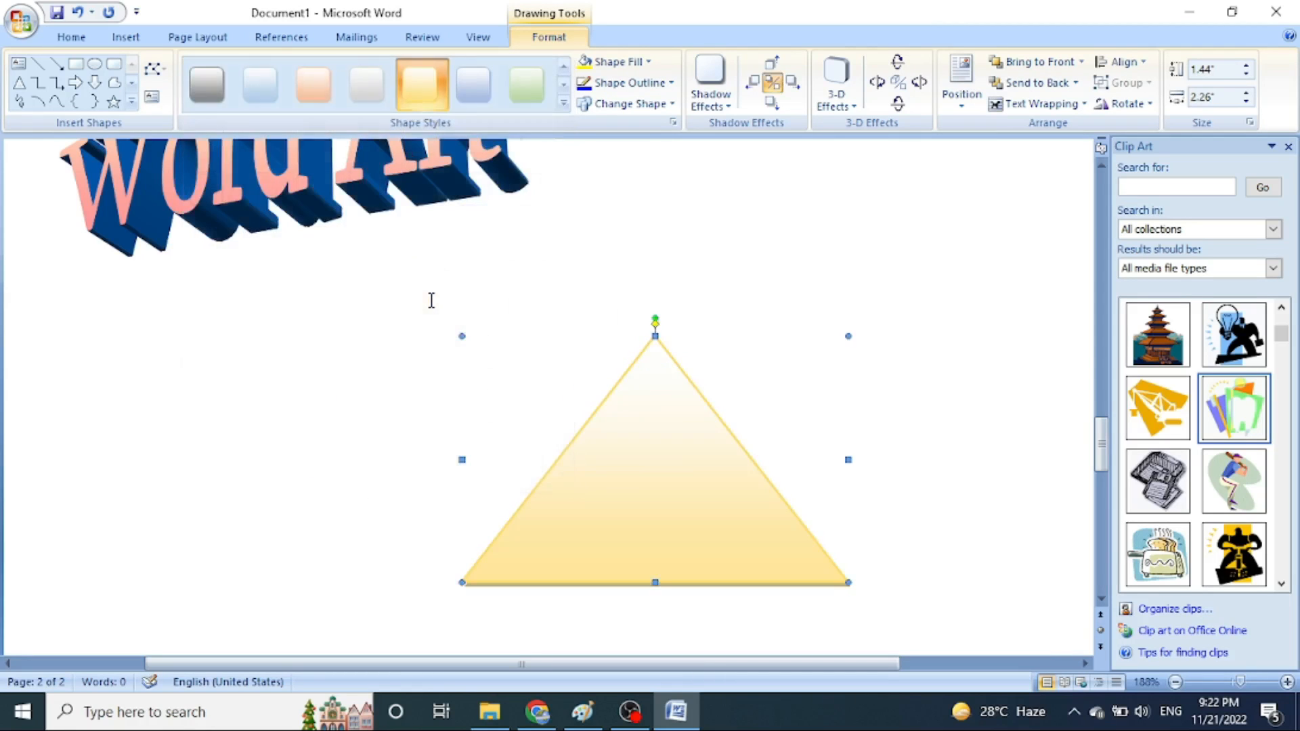
click(710, 88)
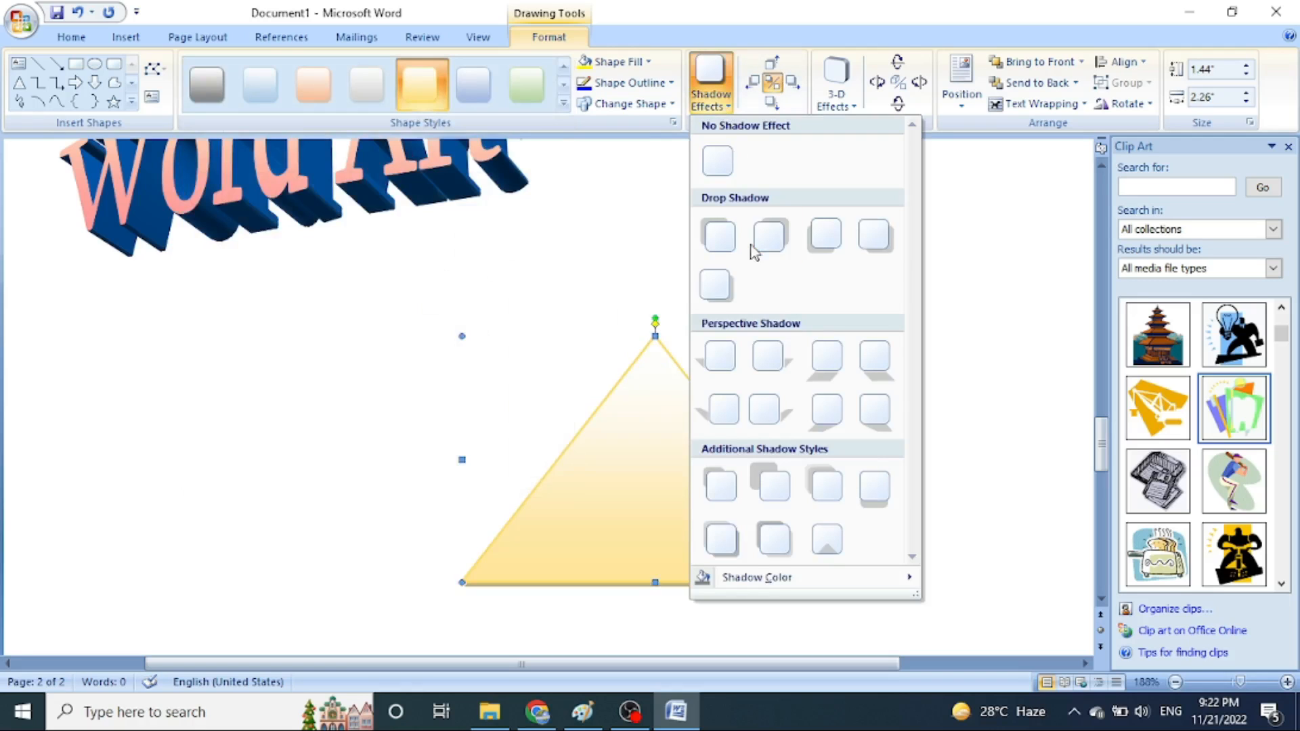
click(729, 255)
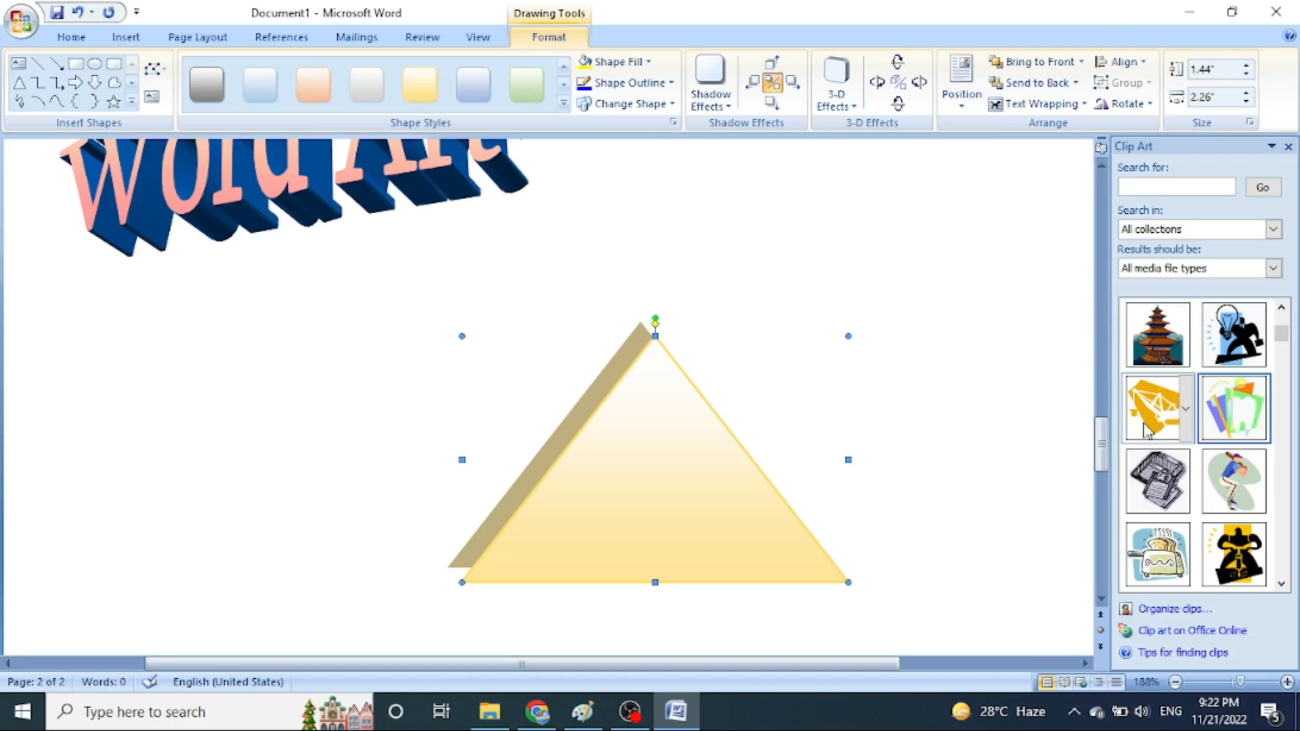
Search Windows for "word", start Word 2016 in safe mode and dismiss the Office activation wizard
drag(1104, 444, 1100, 203)
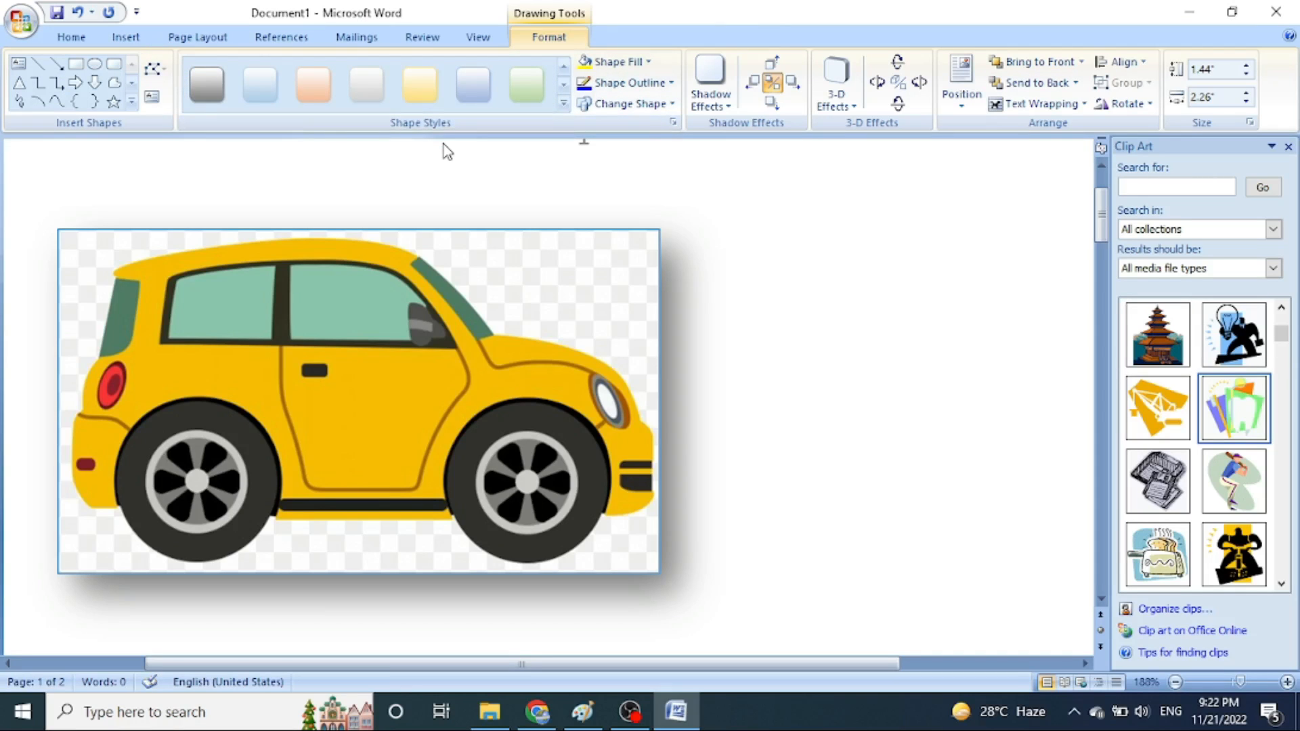
click(27, 718)
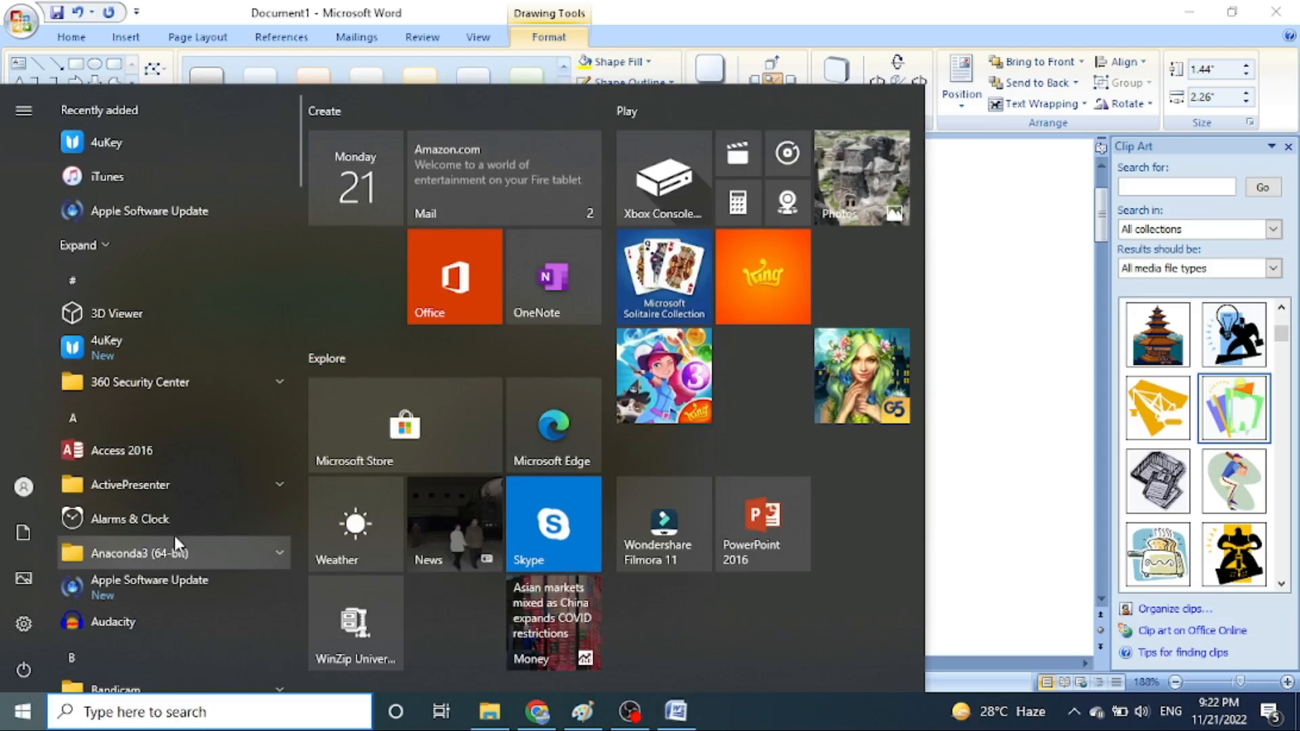
click(142, 709)
text(wo)
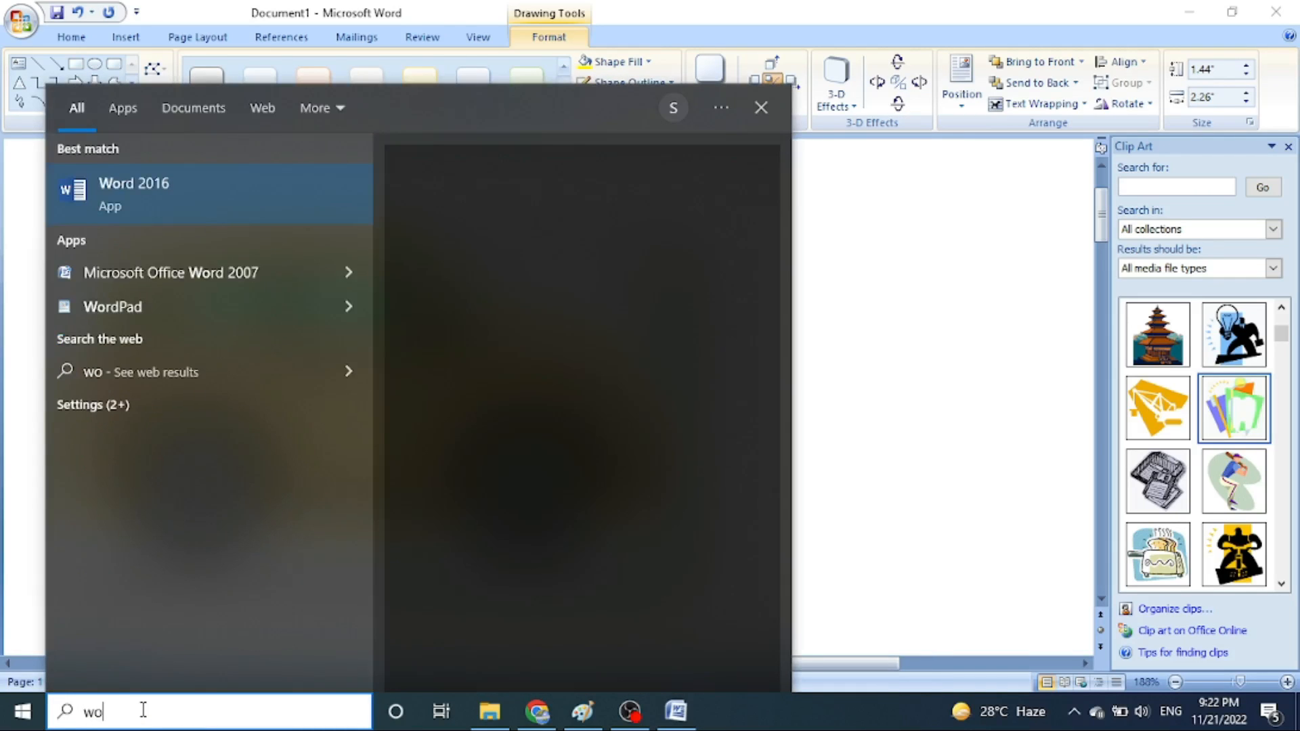
text(rd)
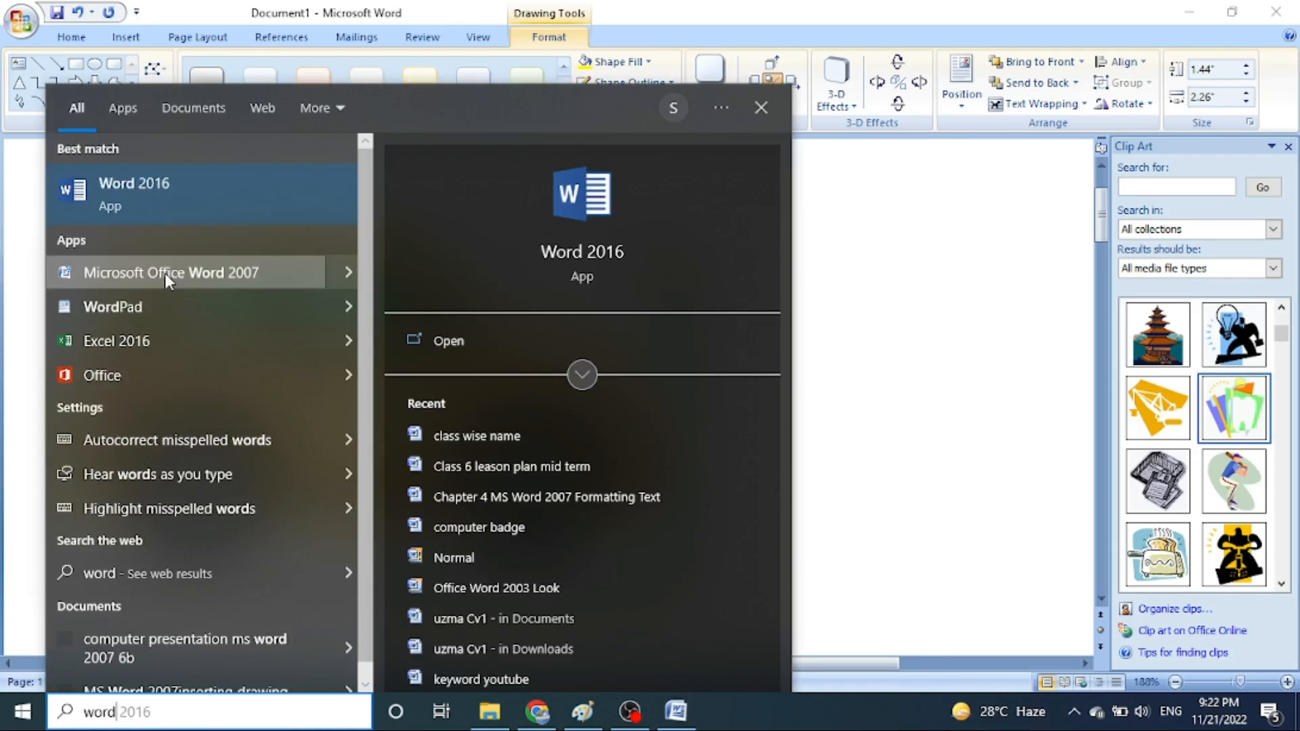
click(165, 201)
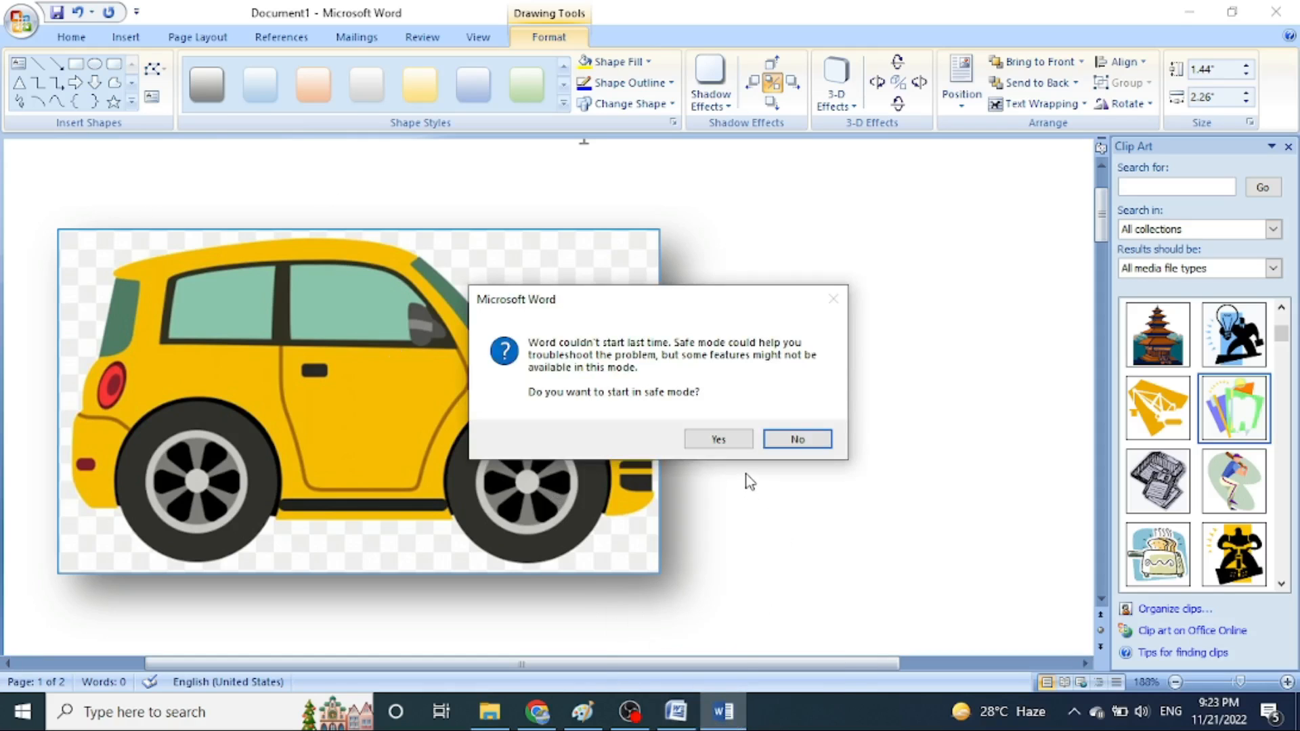
click(718, 439)
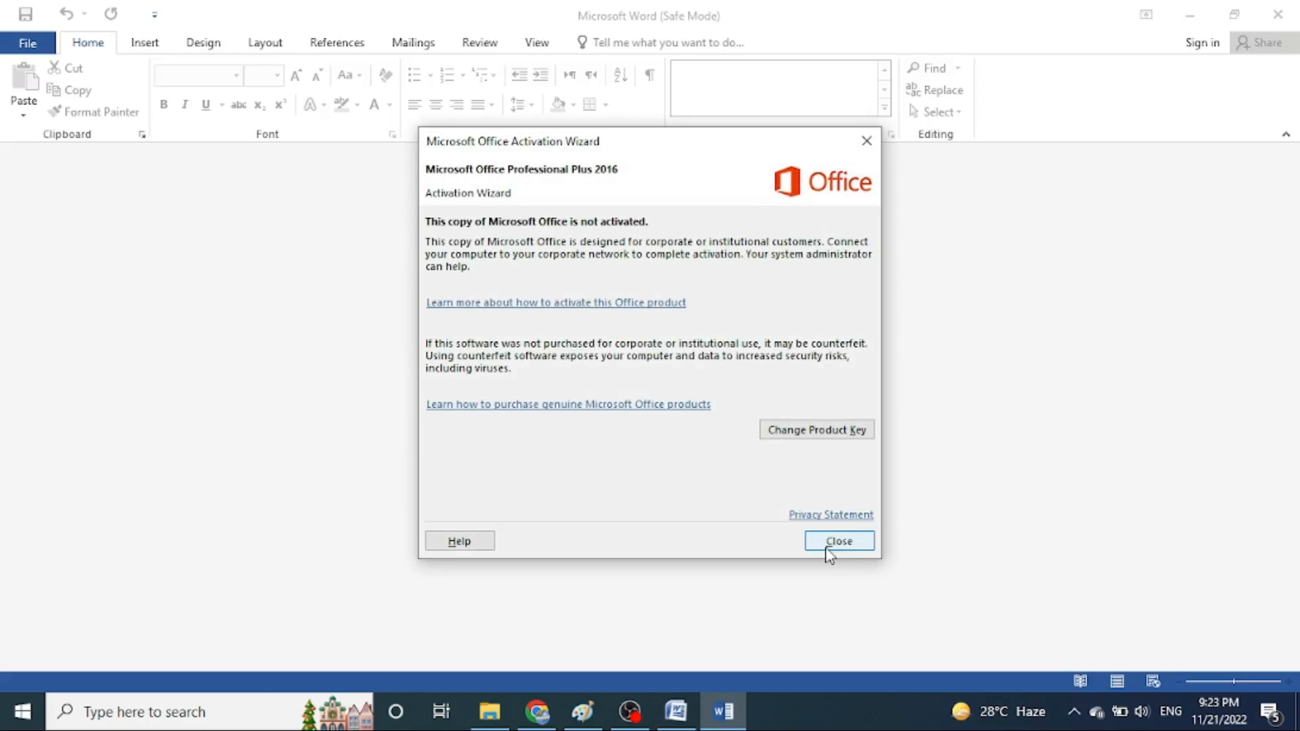
click(839, 552)
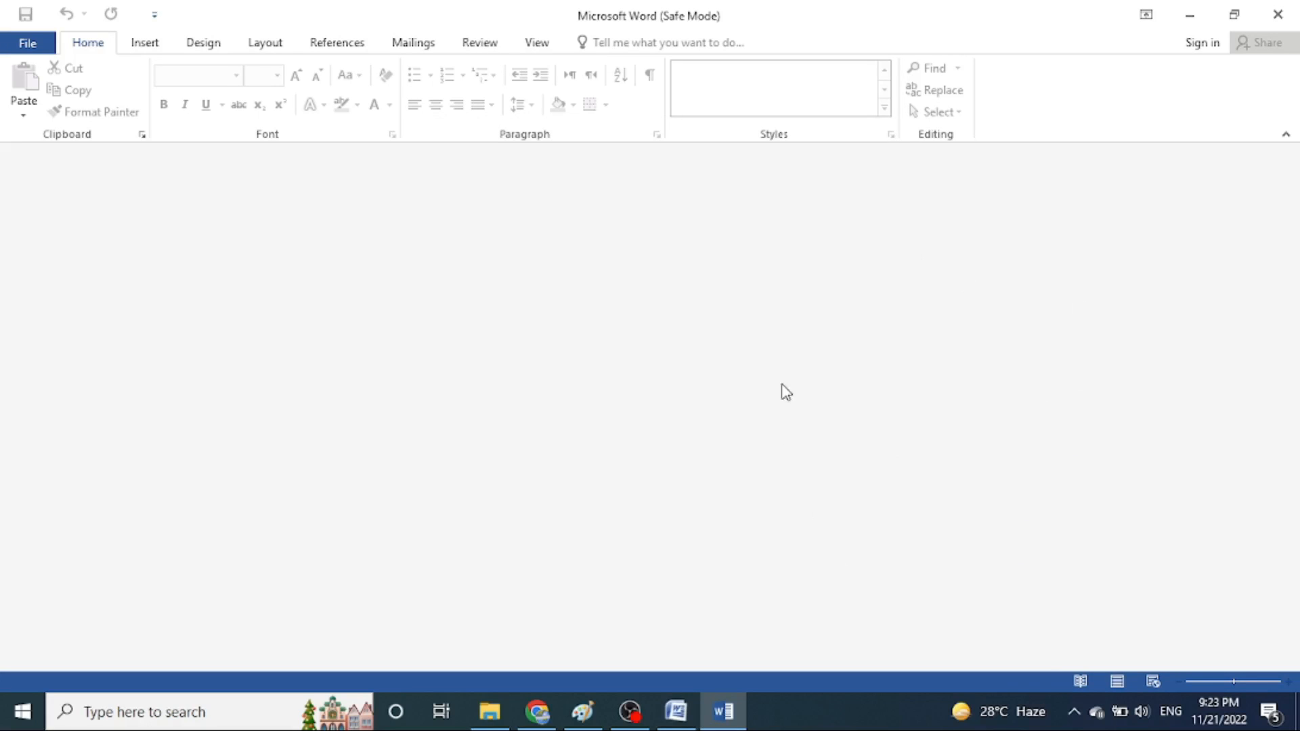
Create a new blank document in Word 2016
click(30, 45)
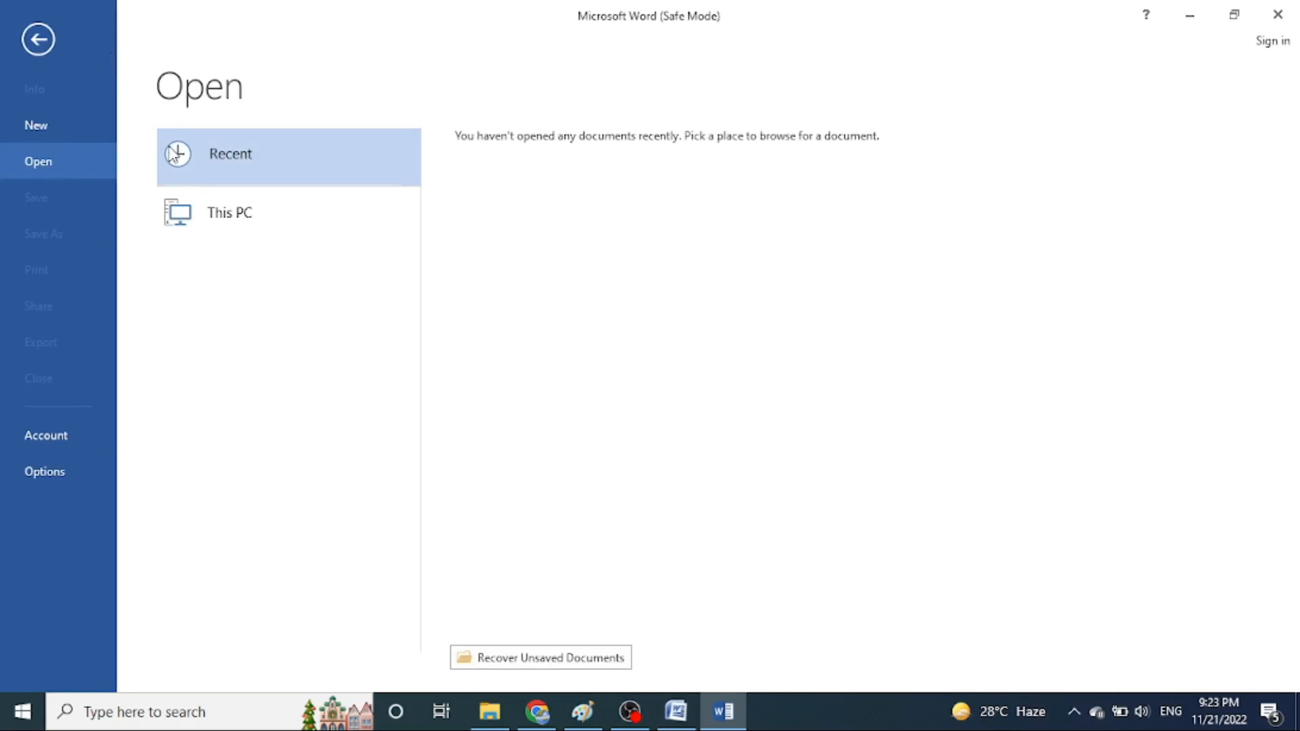
click(52, 127)
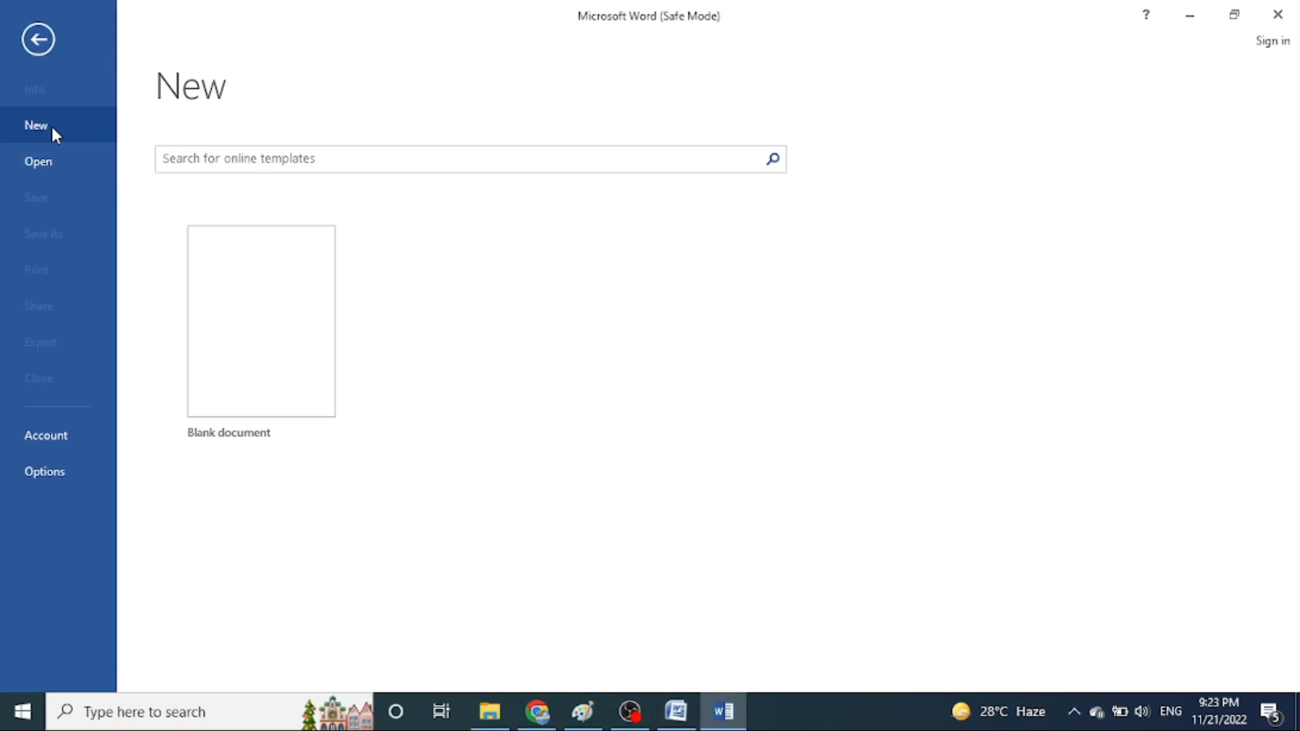
click(303, 326)
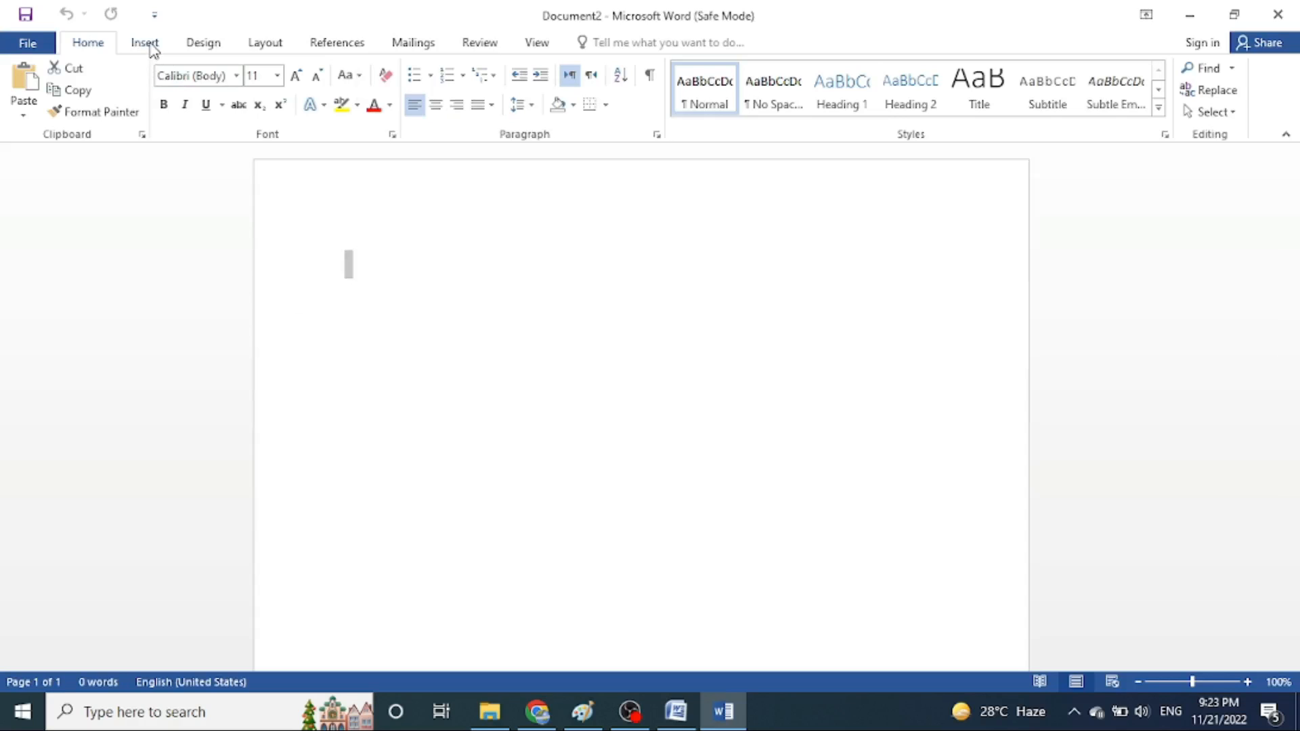
Draw a rectangle about 1.69" high by 1.21" wide in the upper middle of the blank page
click(145, 43)
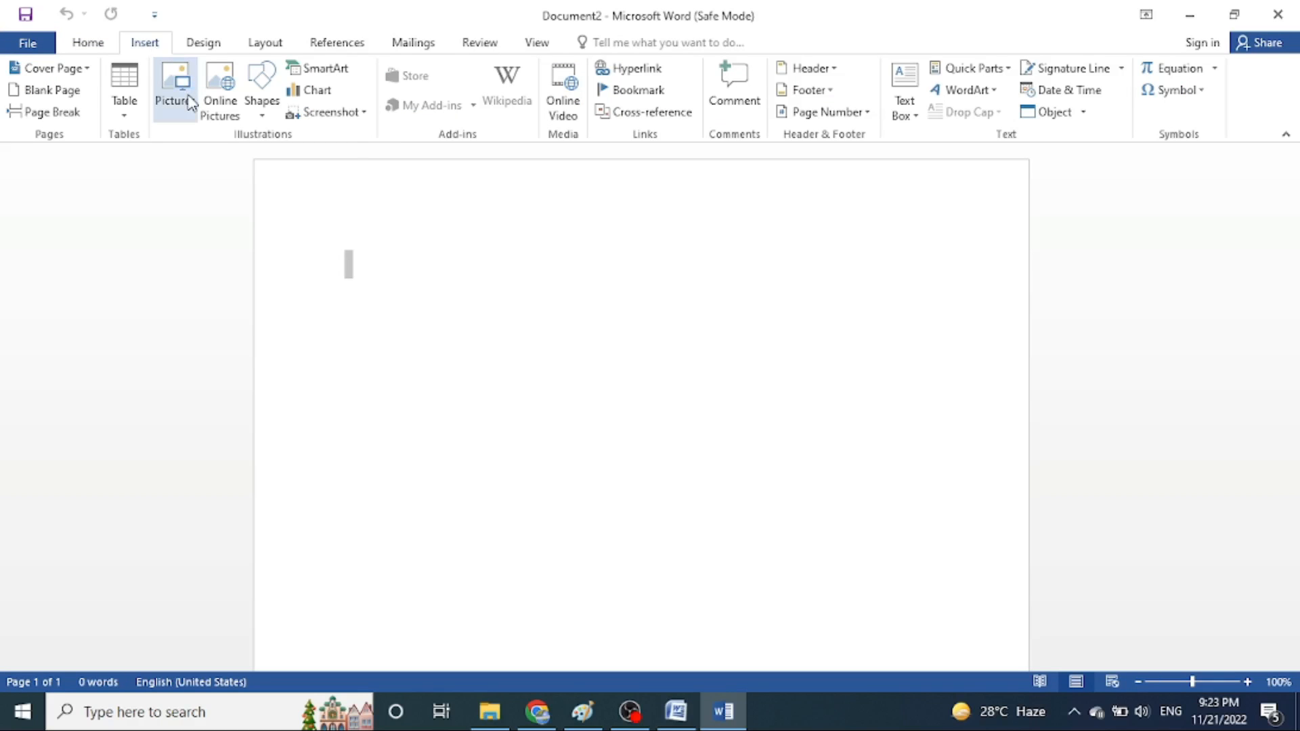
click(269, 124)
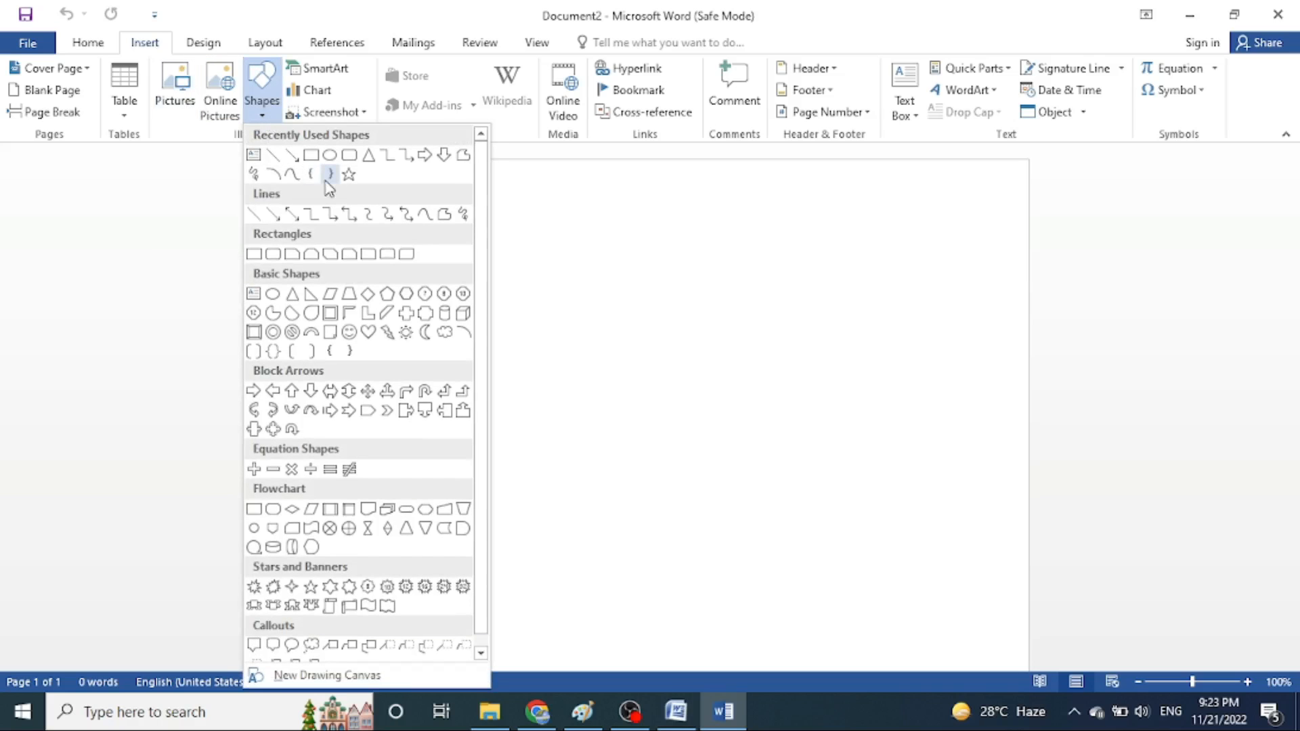
click(314, 156)
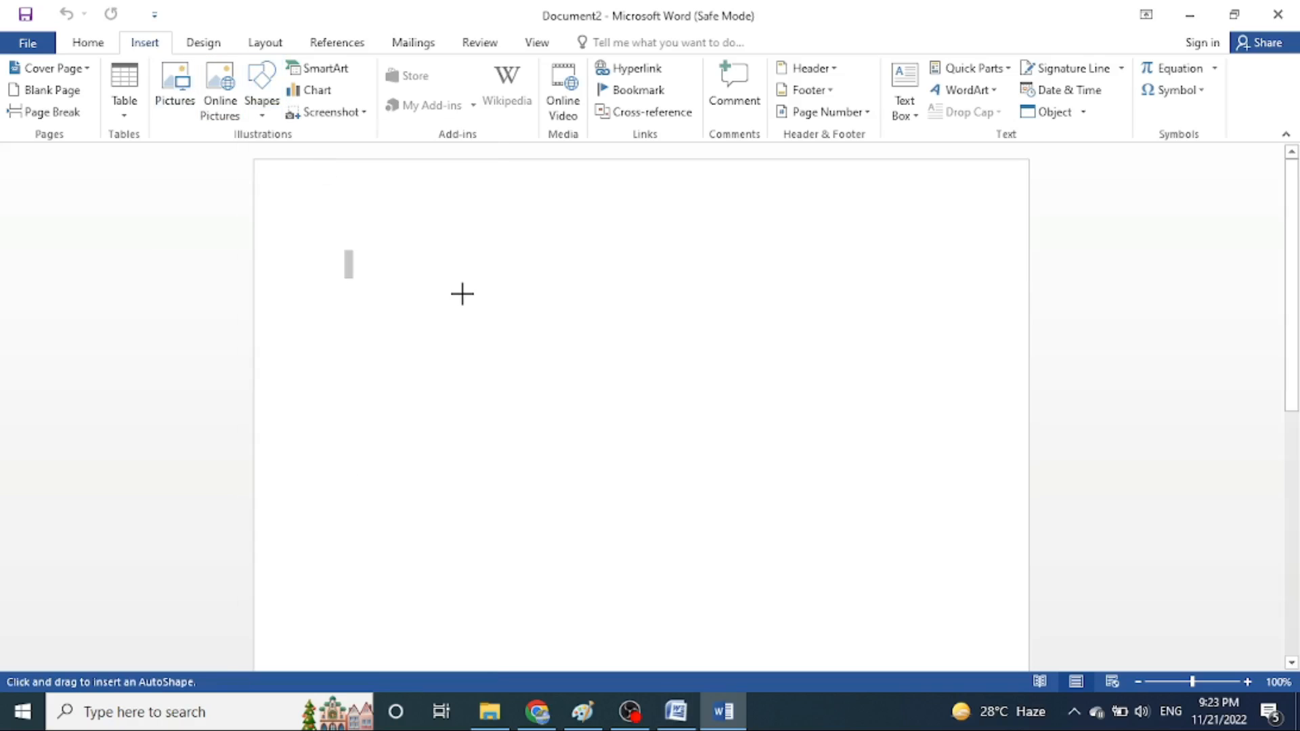
drag(467, 295, 579, 451)
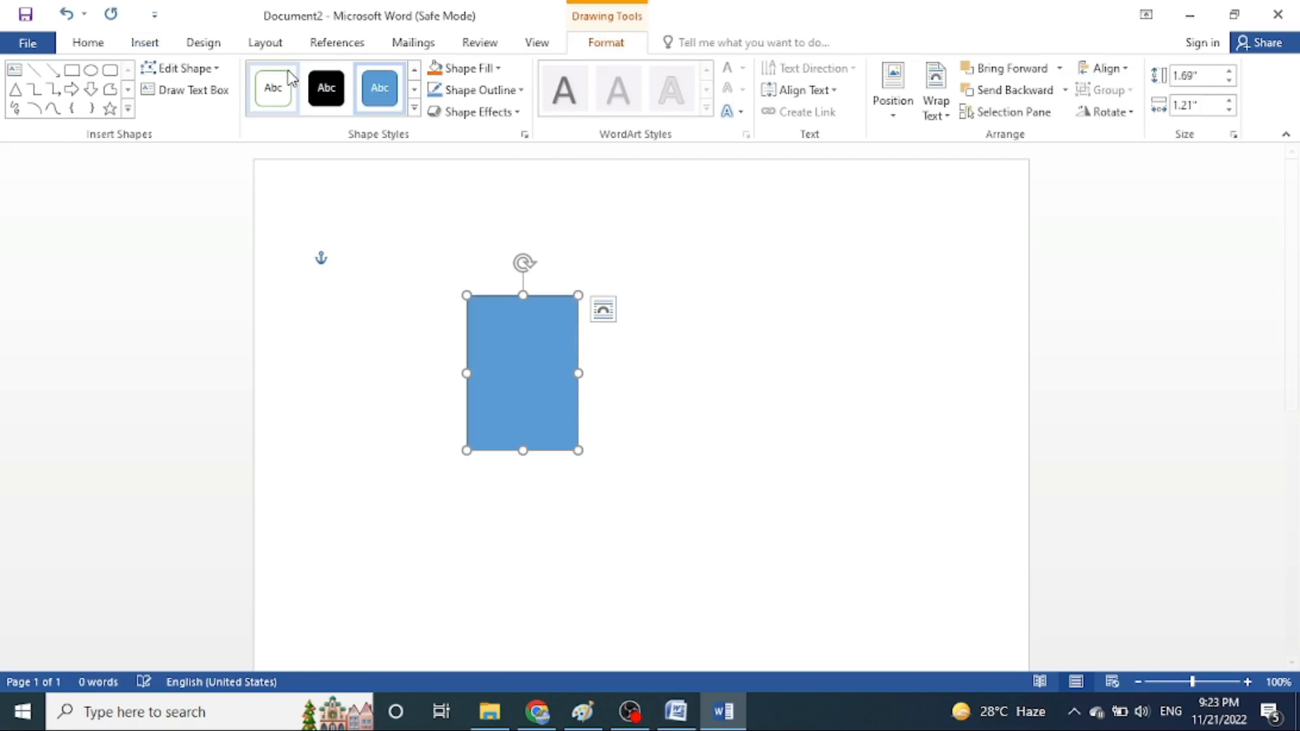
Examine the insert, clipboard, design and page number commands of Word 2016 to compare them with Word 2007
click(160, 46)
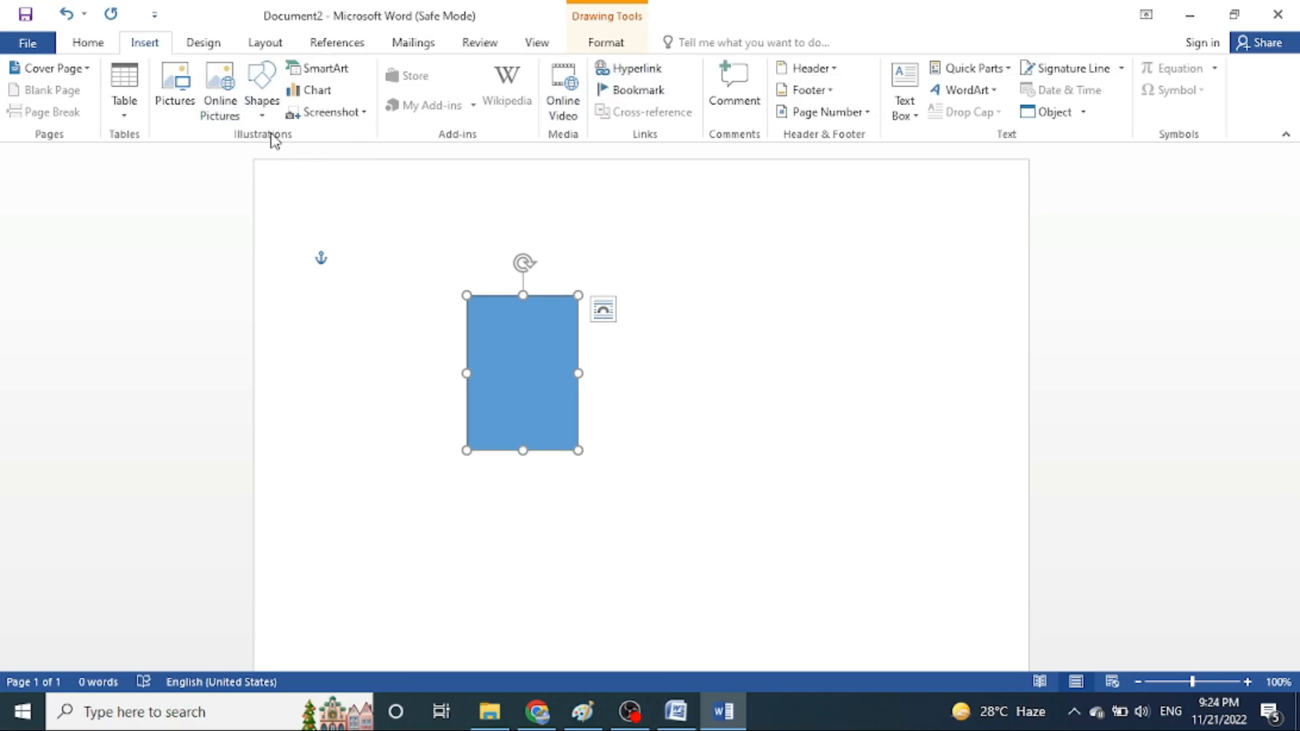
click(96, 45)
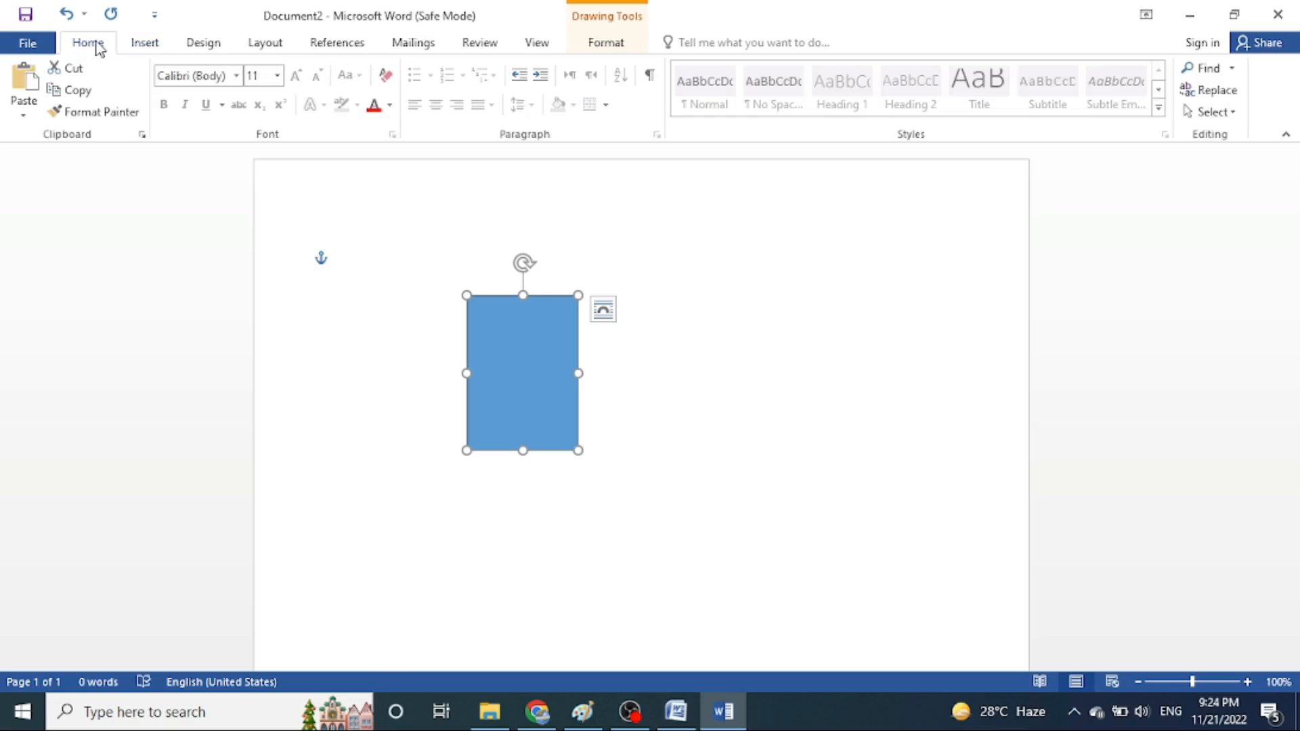
click(142, 136)
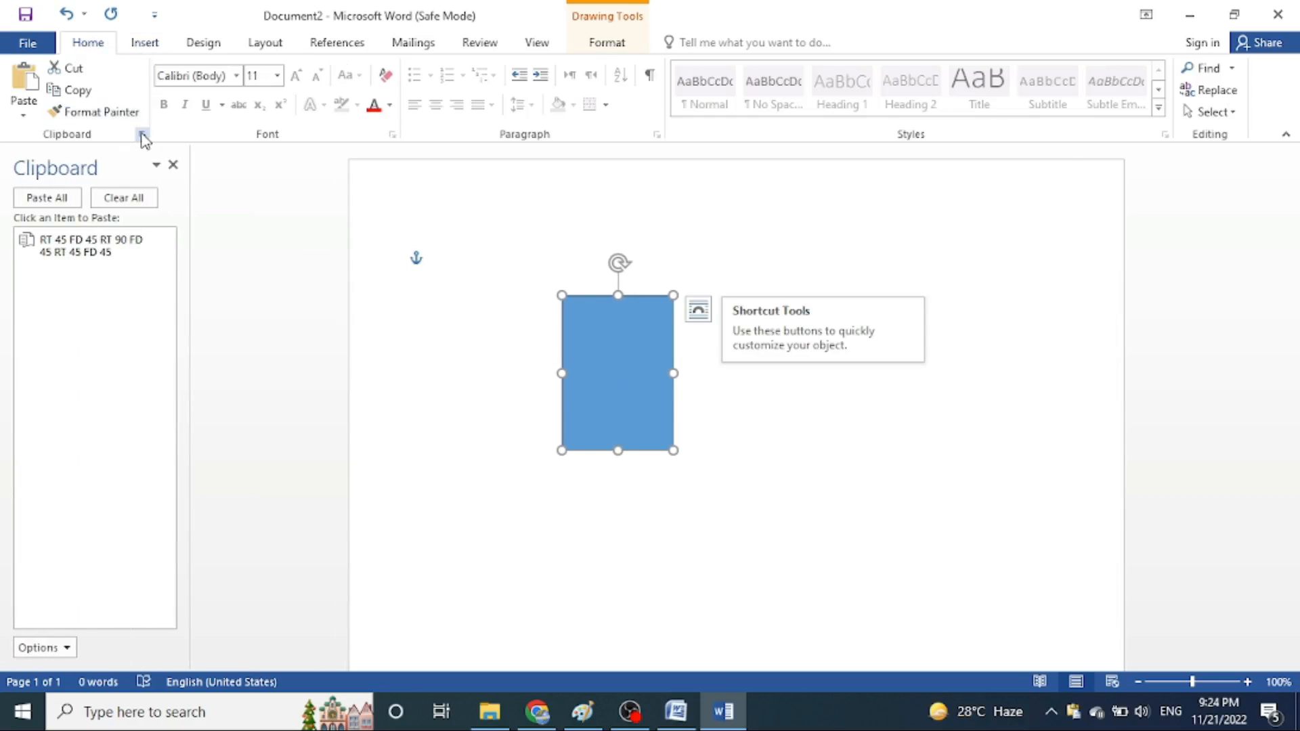
click(173, 165)
click(155, 49)
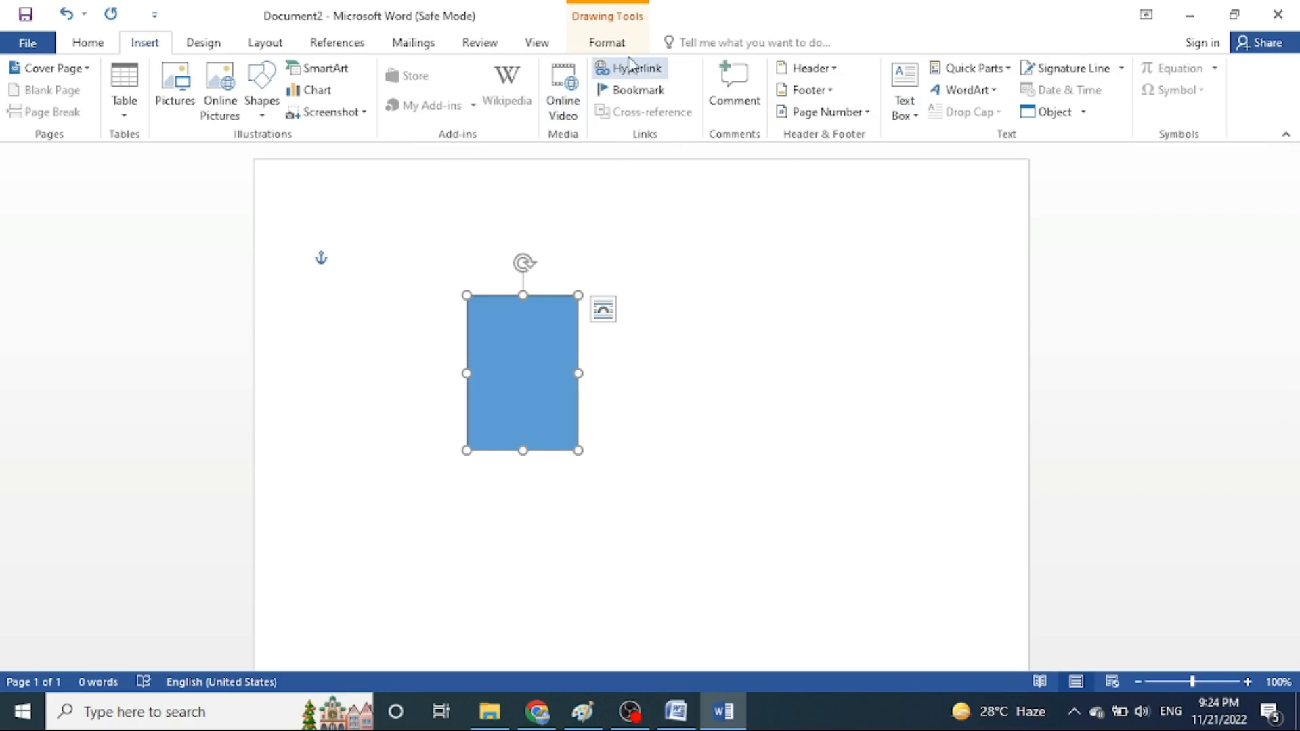
click(201, 45)
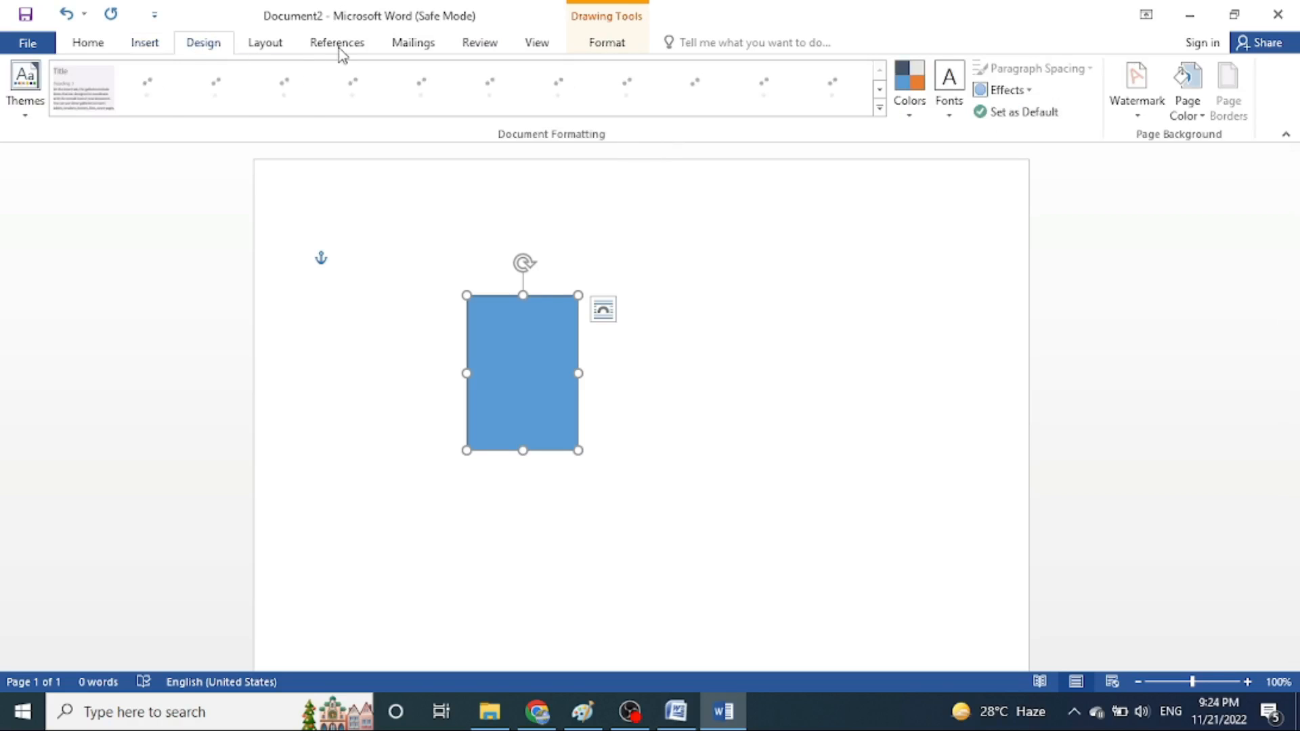
click(143, 44)
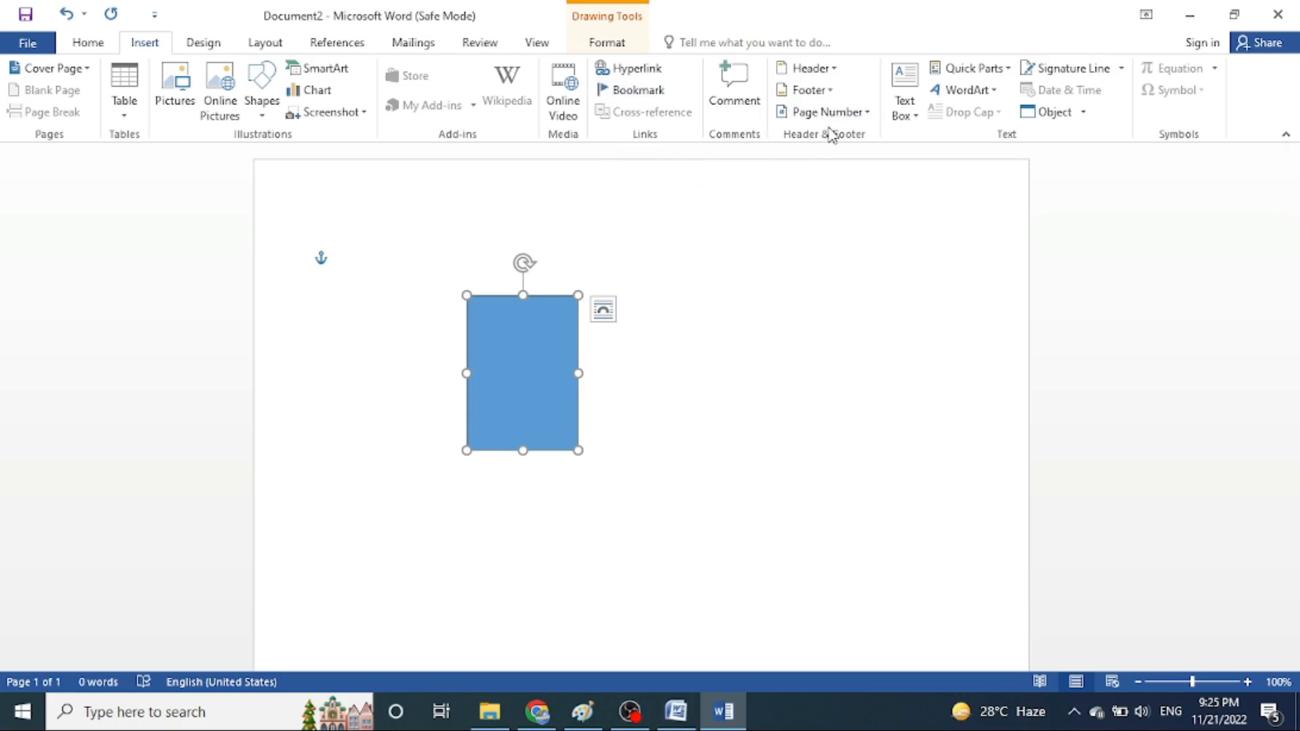
click(867, 113)
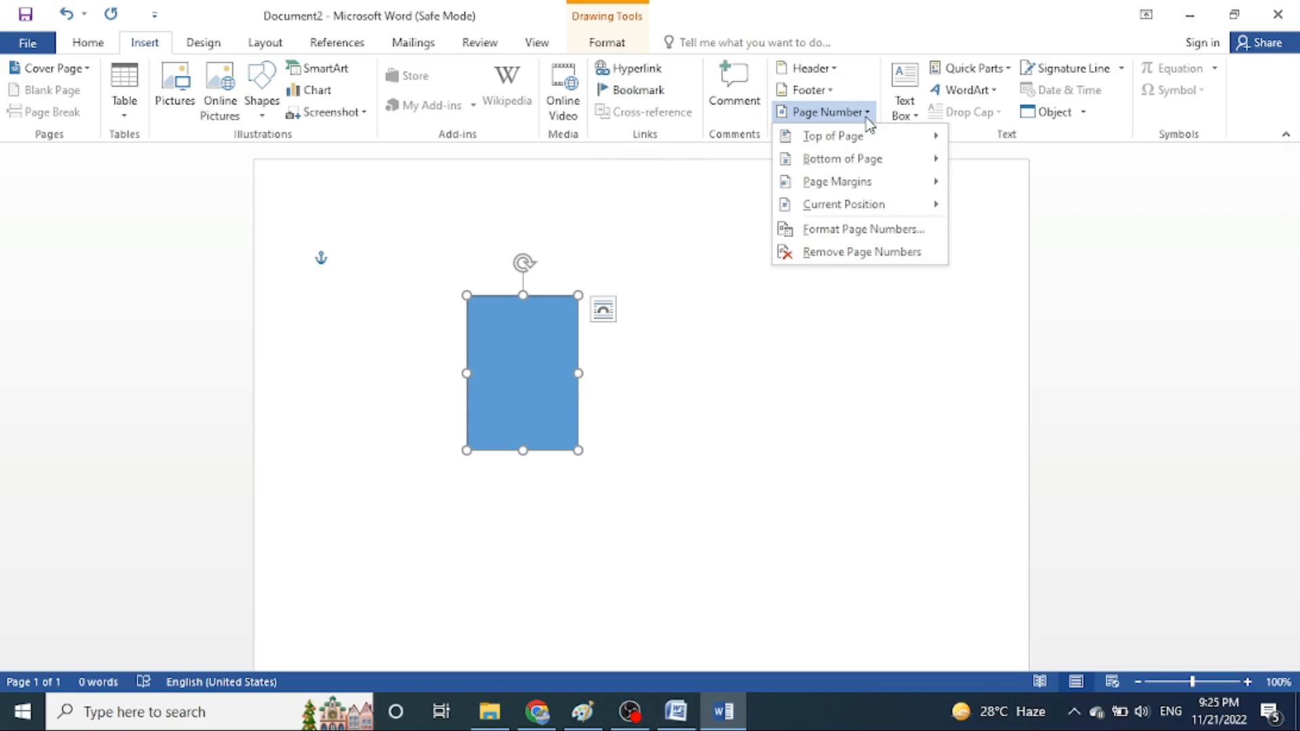
click(685, 202)
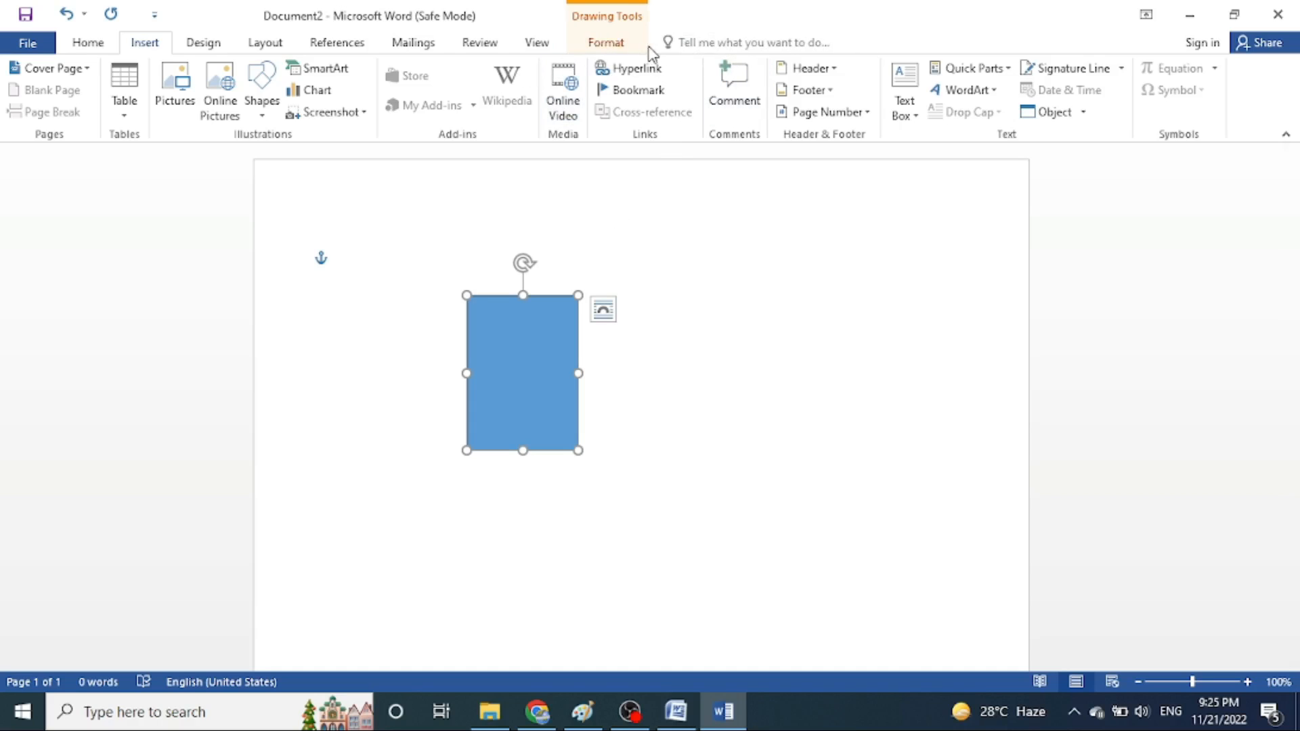
Search the Word 2016 commands for "clip art", view the online pictures dialog and close it without inserting anything
click(717, 44)
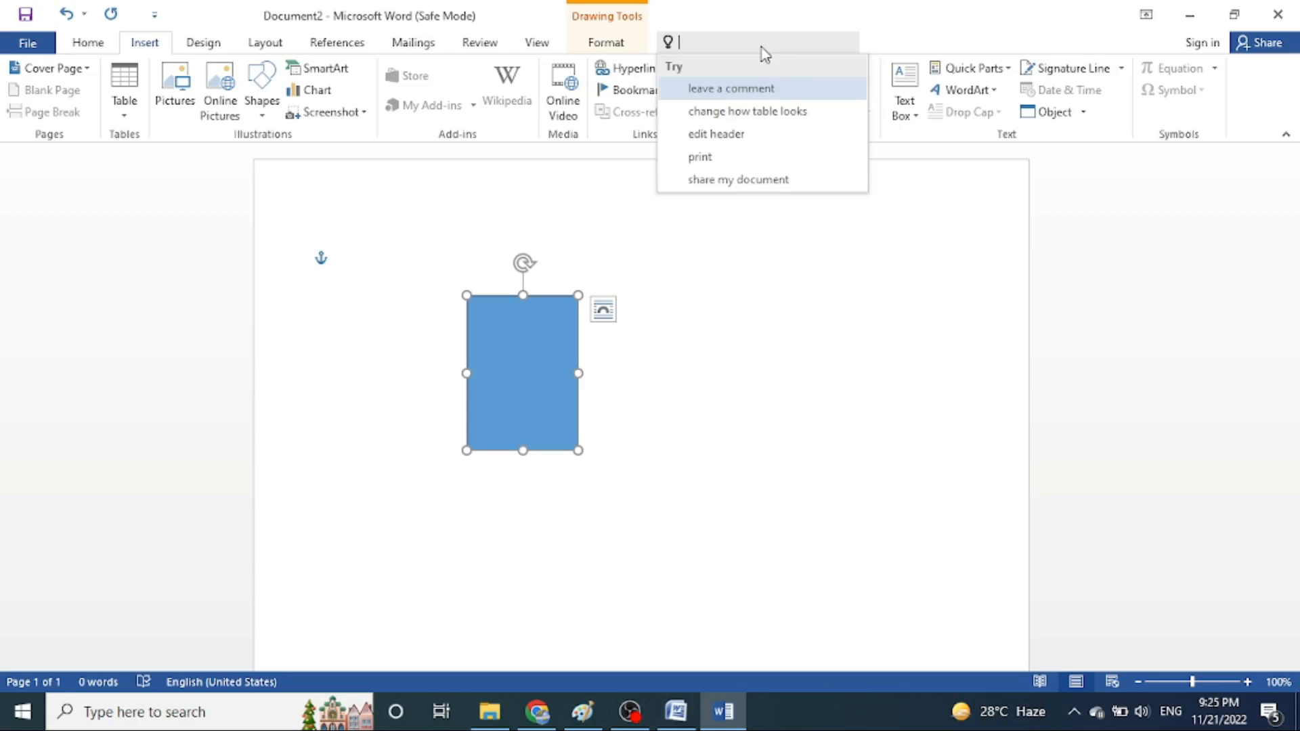
text(clip)
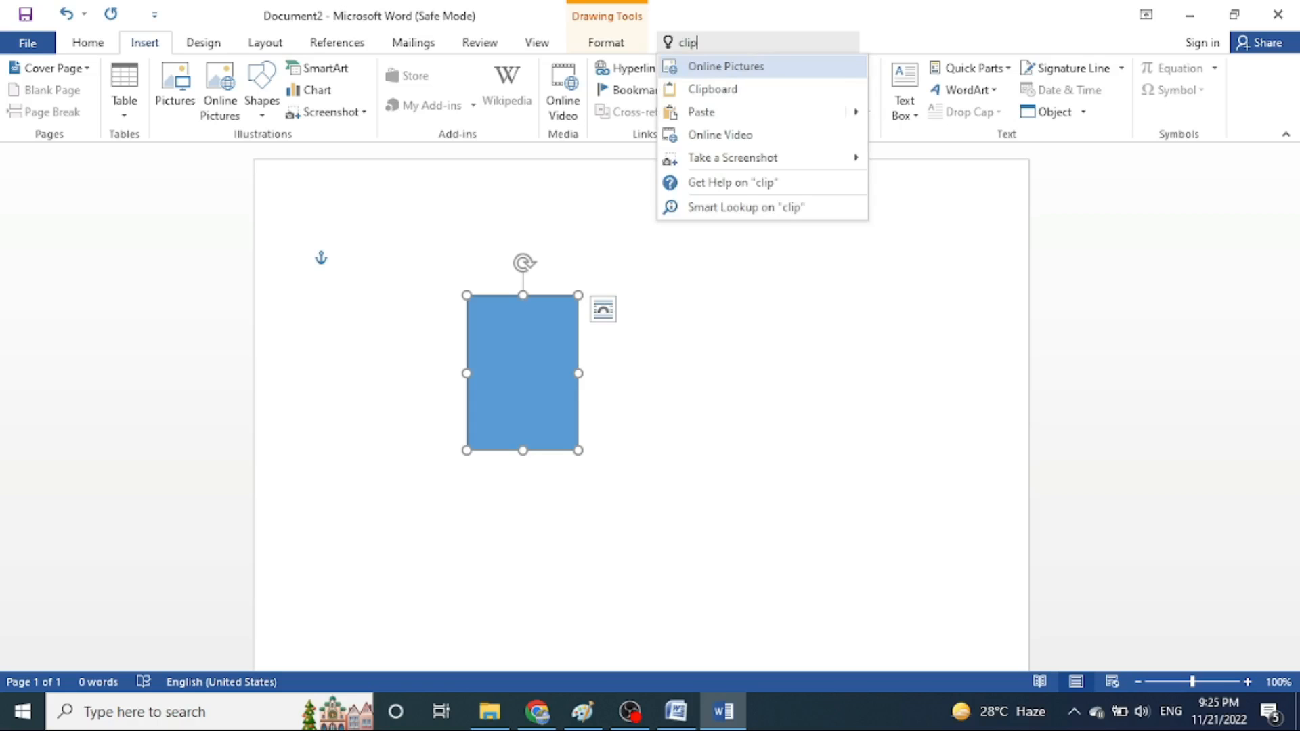
text( art)
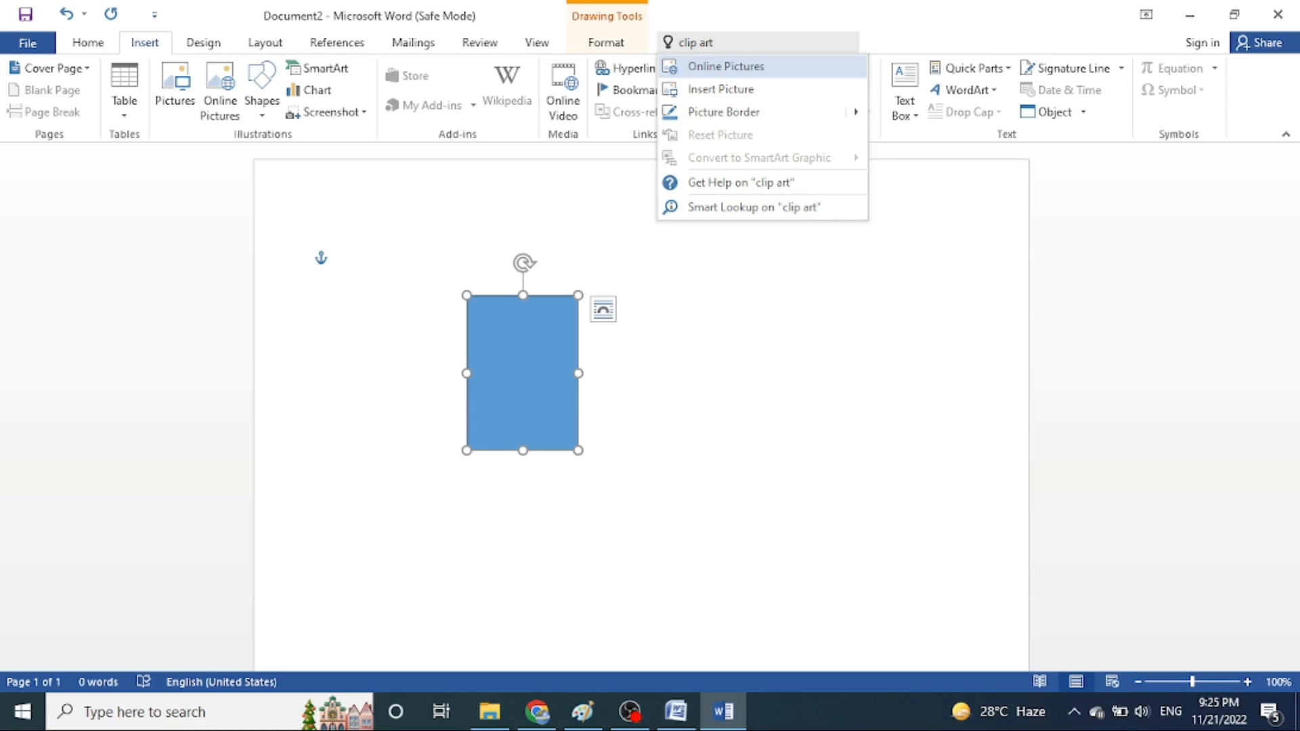
key(Return)
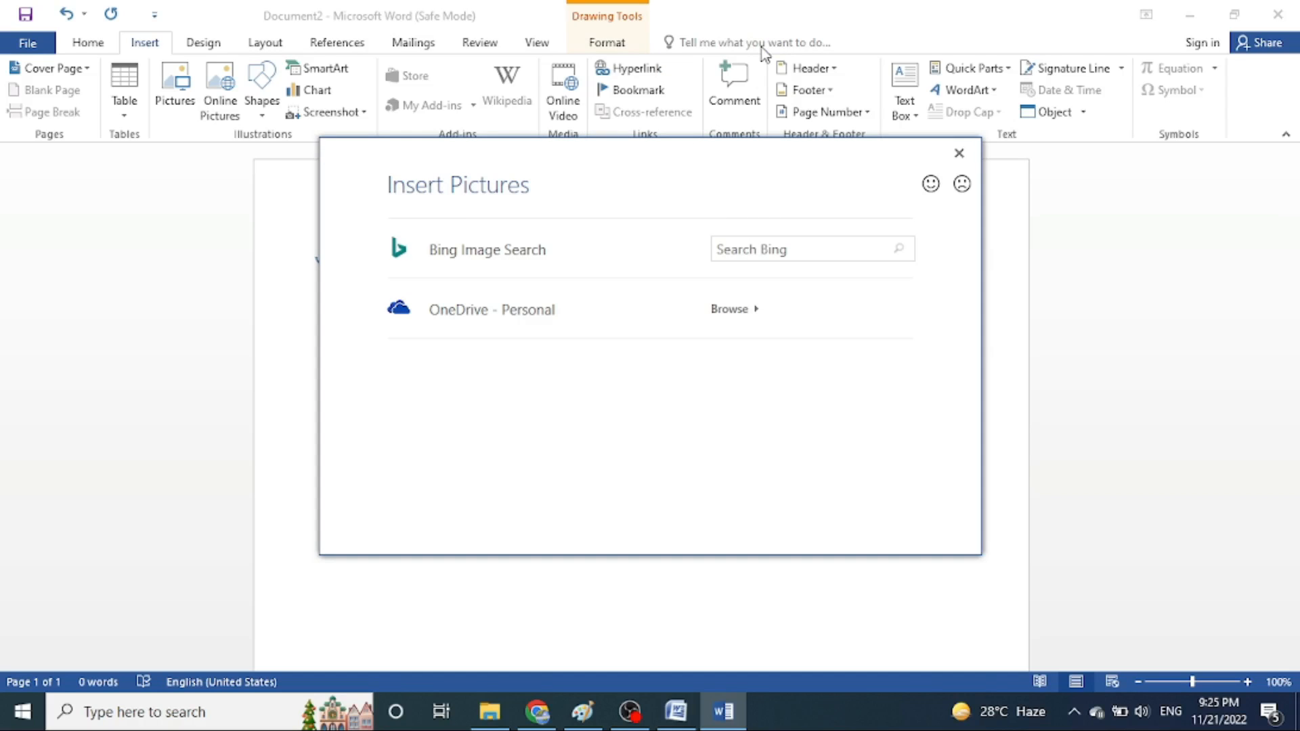
click(960, 154)
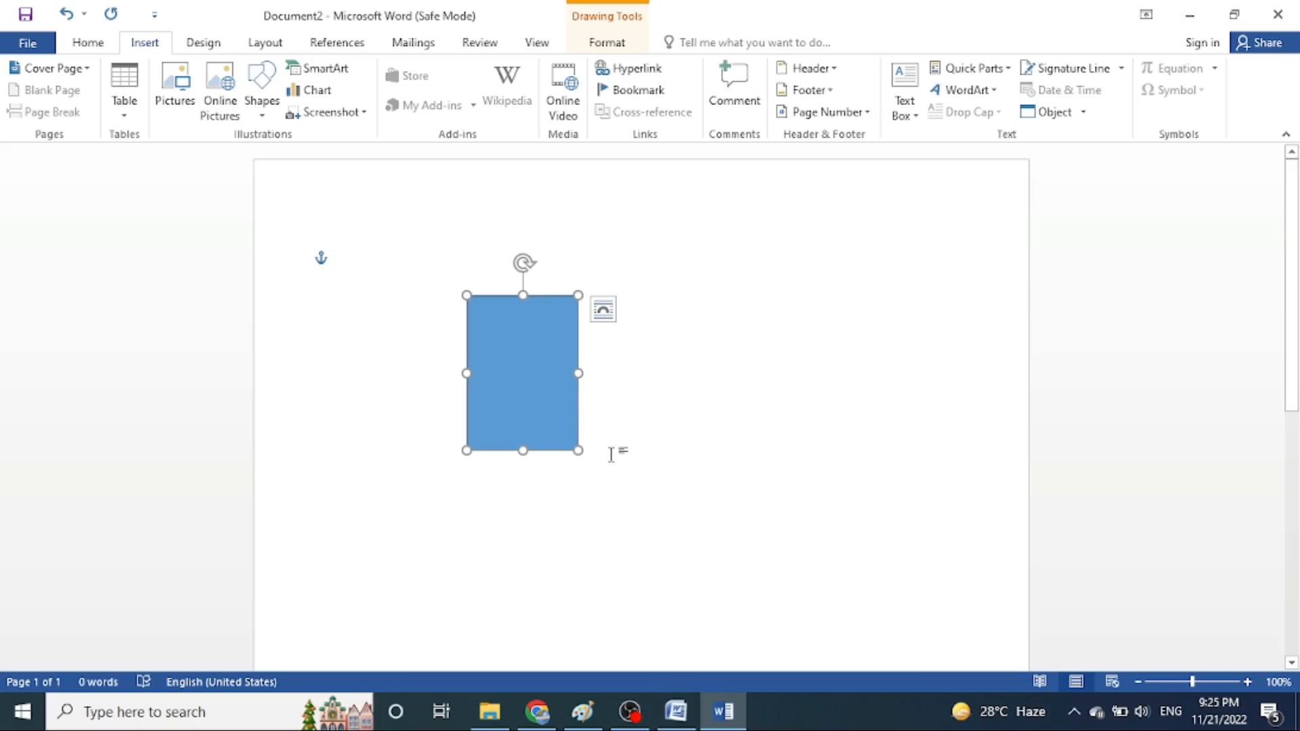
Switch back to the Word 2007 document and view the page number at the top of page 1
click(1193, 20)
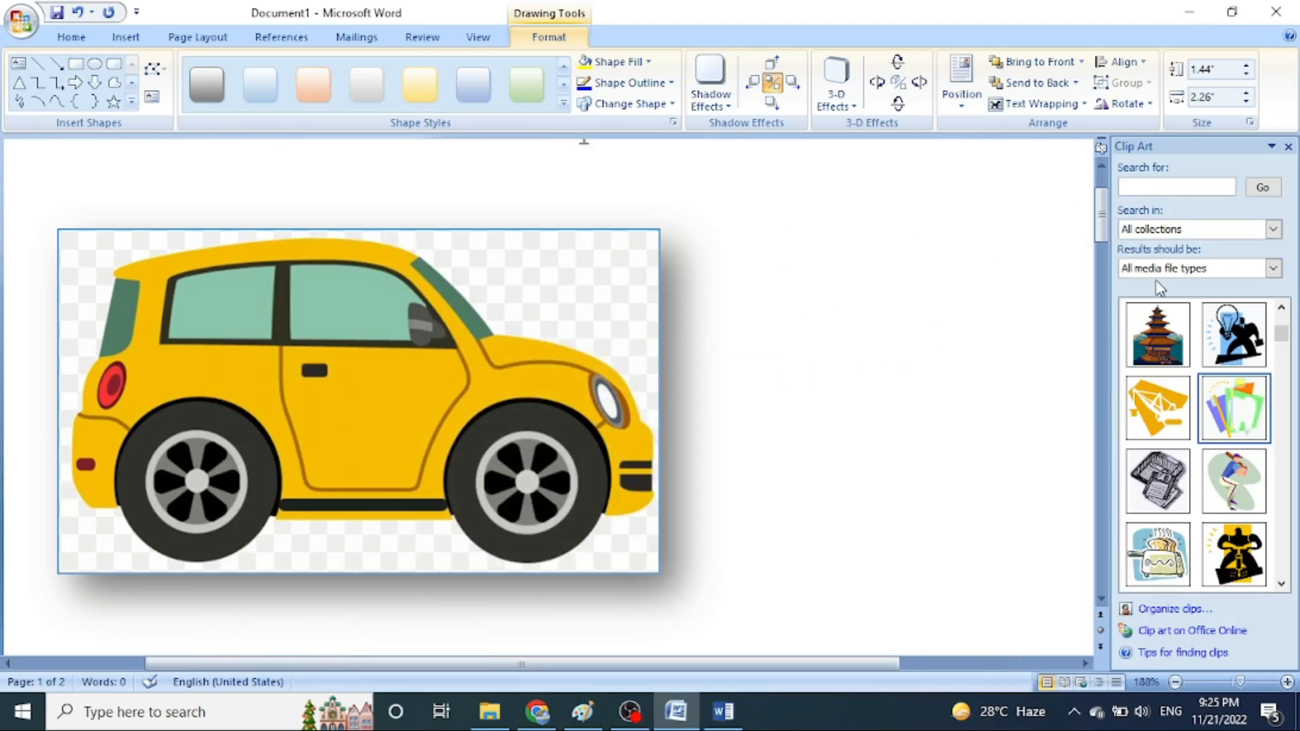
drag(1105, 222, 1101, 177)
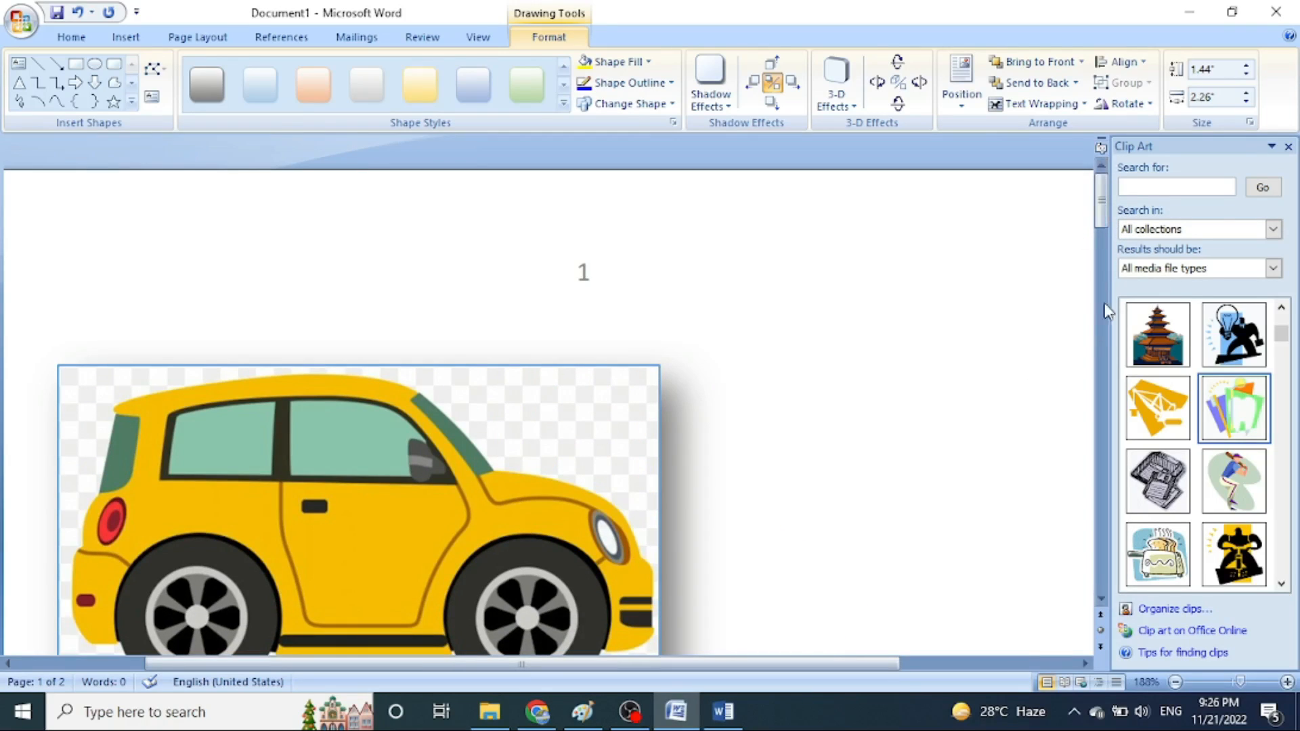